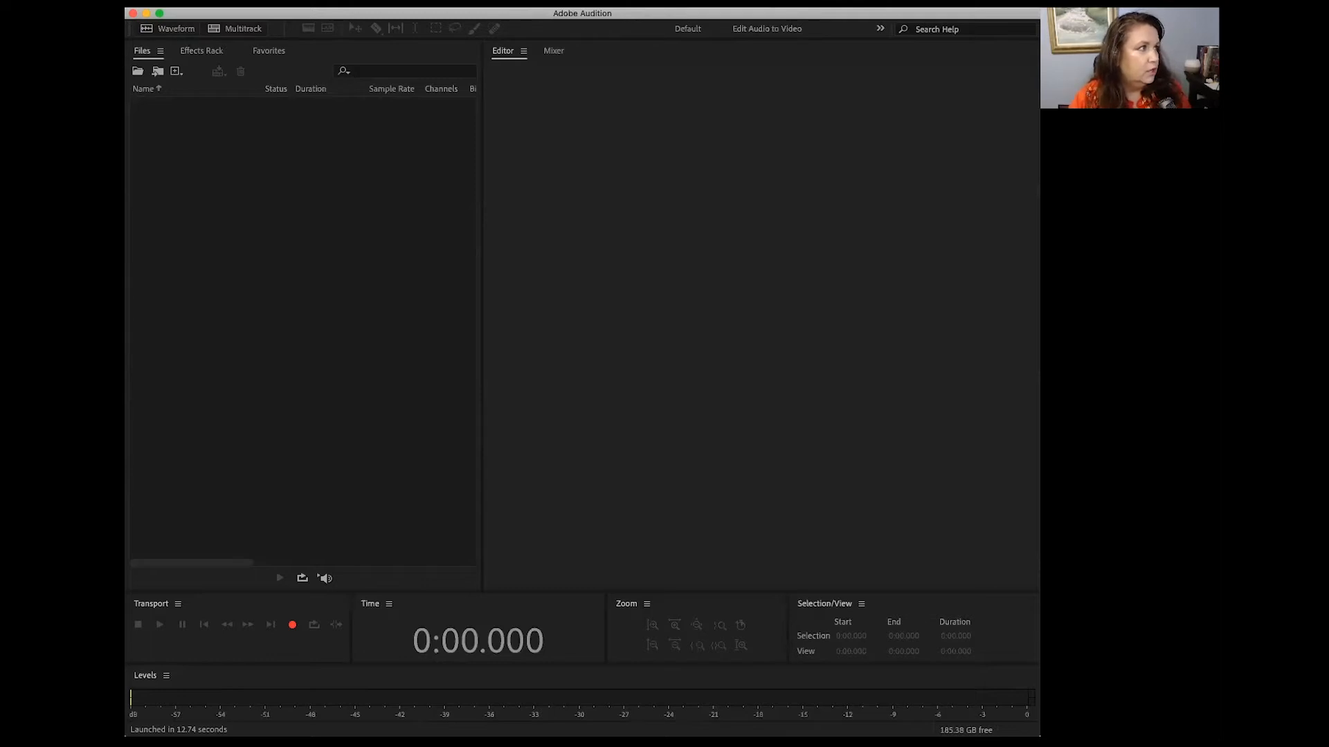
Step: Start a new multitrack session and name it "Tutorial Wed."
{"action": "left_click", "coordinate": [41, 1]}
{"action": "left_click", "coordinate": [42, 1]}
{"action": "left_click", "coordinate": [41, 2]}
{"action": "mouse_move", "coordinate": [138, 16]}
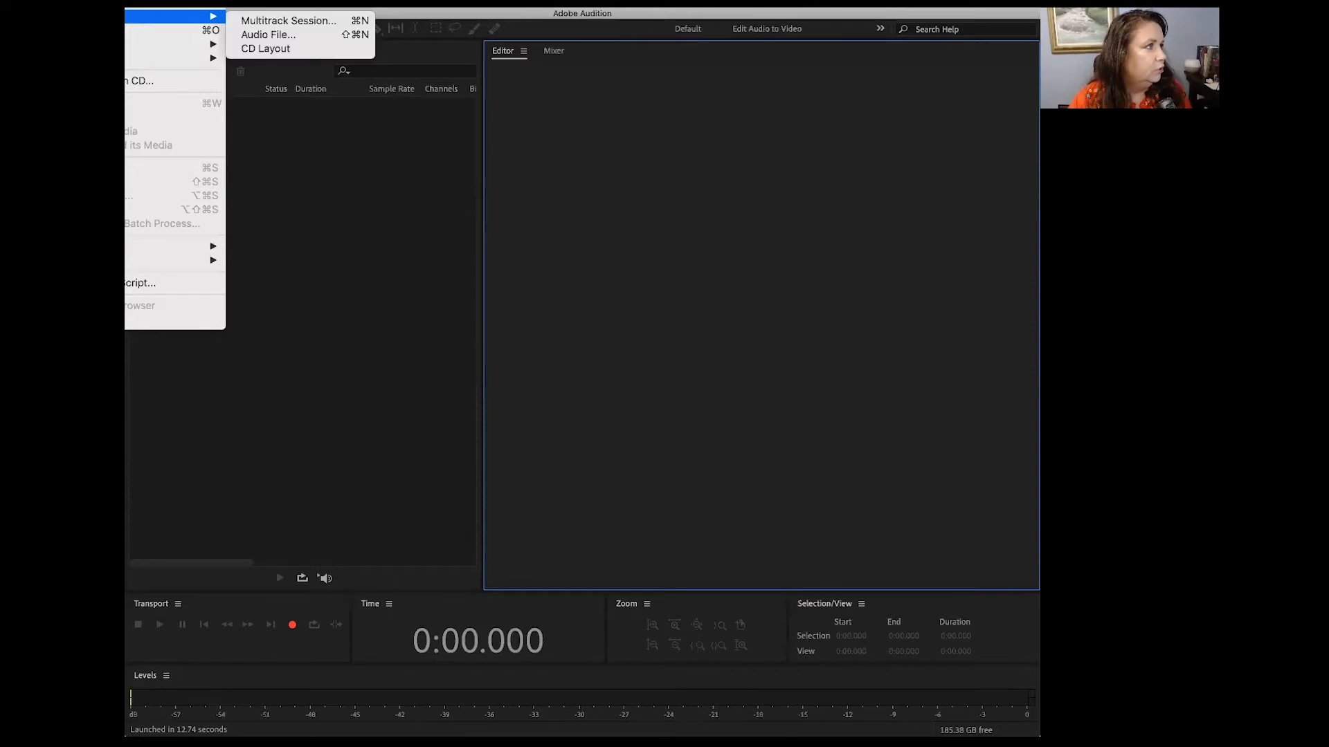
{"action": "left_click", "coordinate": [266, 26]}
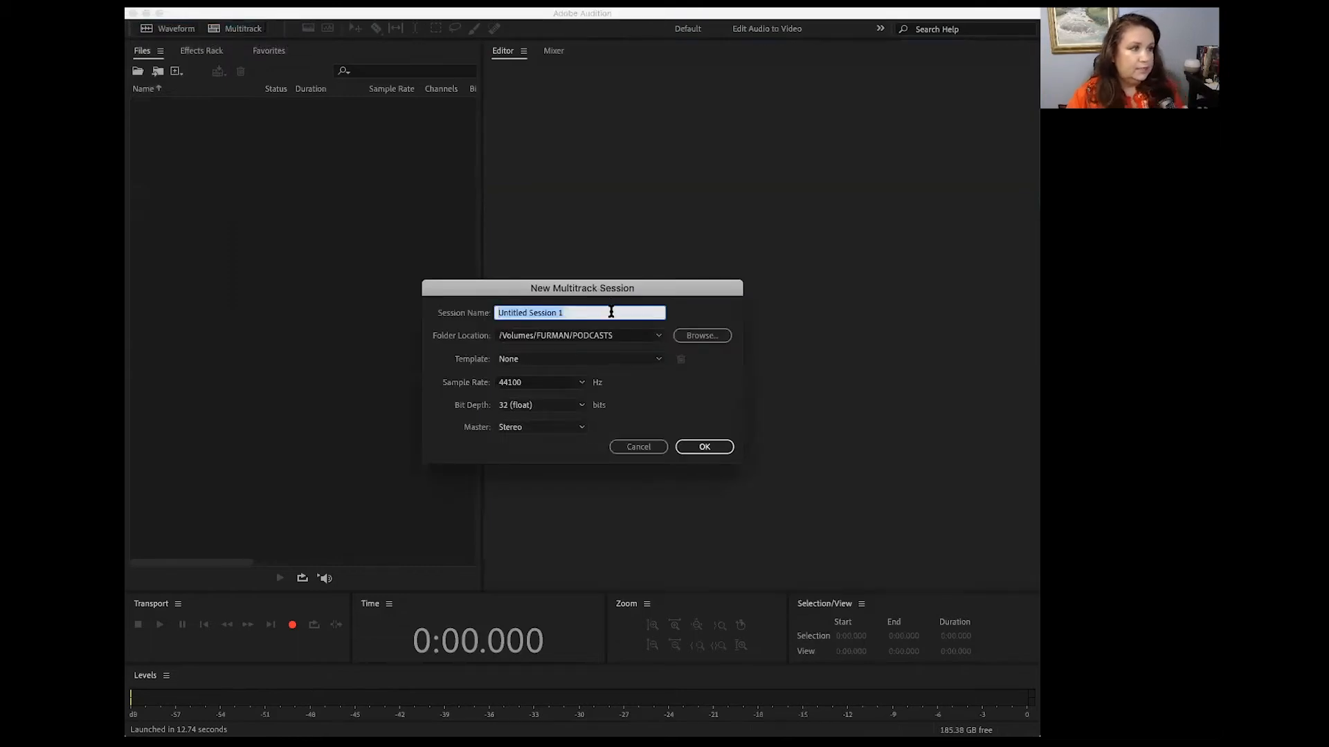
{"action": "key", "text": "BackSpace"}
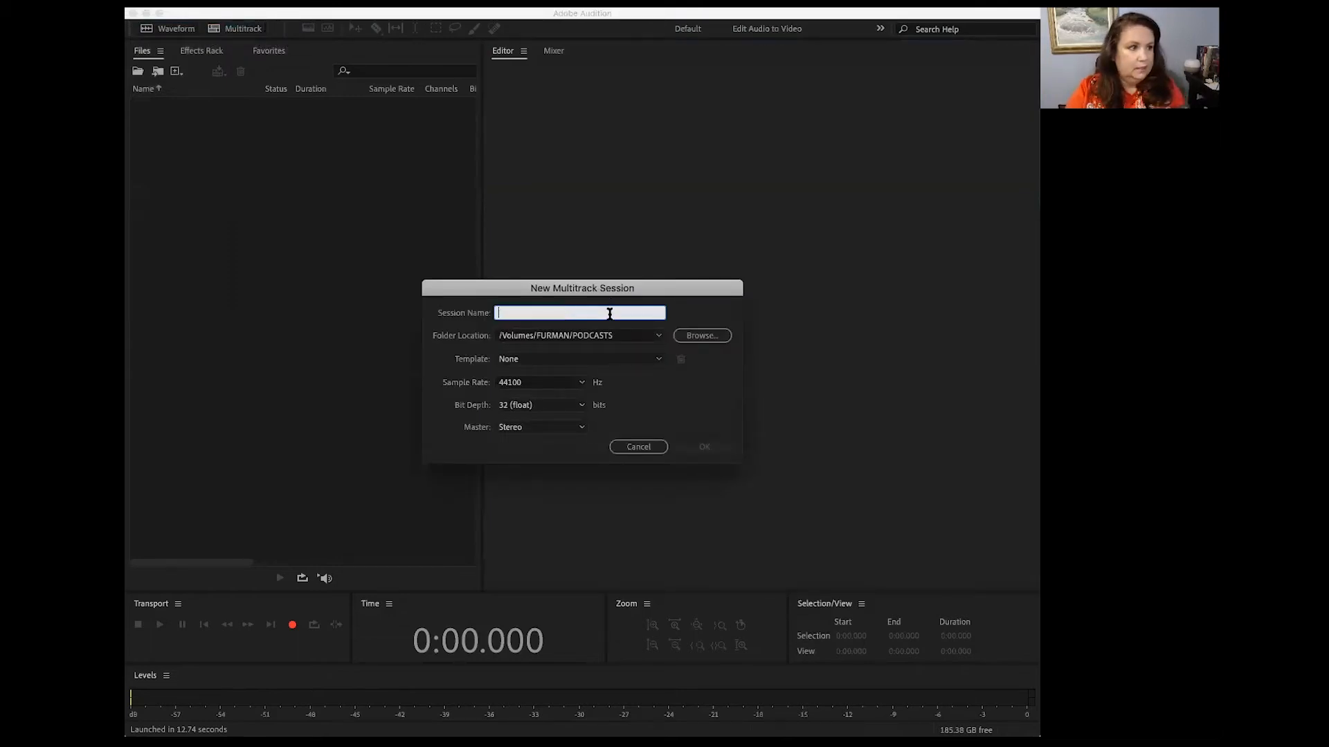
{"action": "type", "text": "Tutorial "}
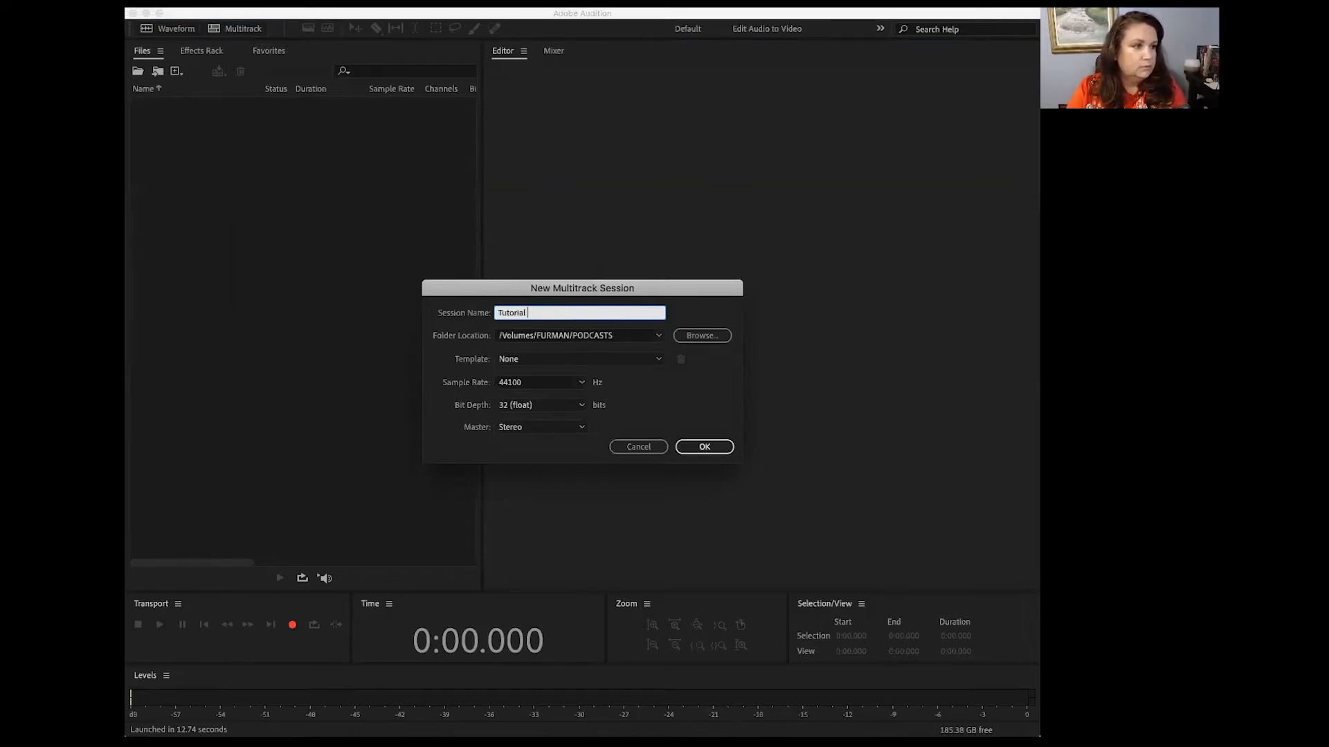
{"action": "type", "text": "Wed."}
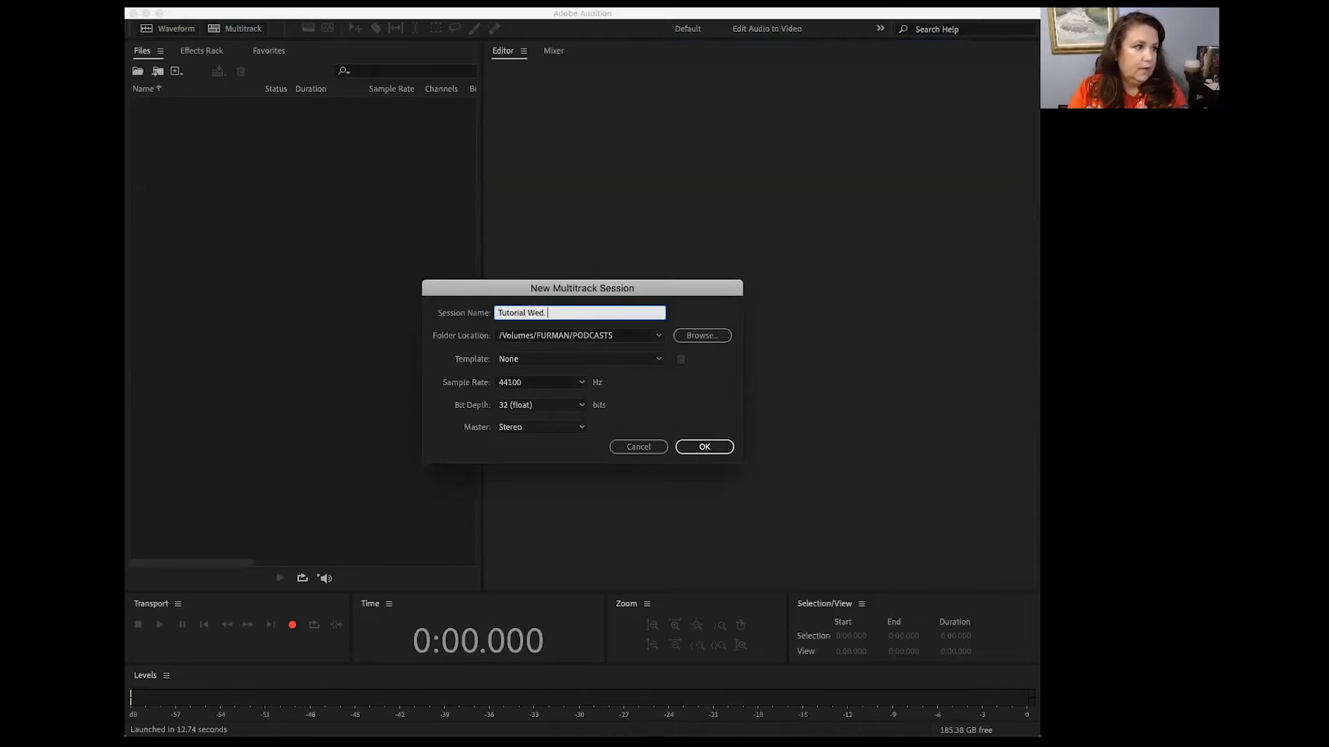
Step: Browse for the session's folder location and open the TEACHING folder on the FURMAN drive
{"action": "left_click", "coordinate": [702, 336]}
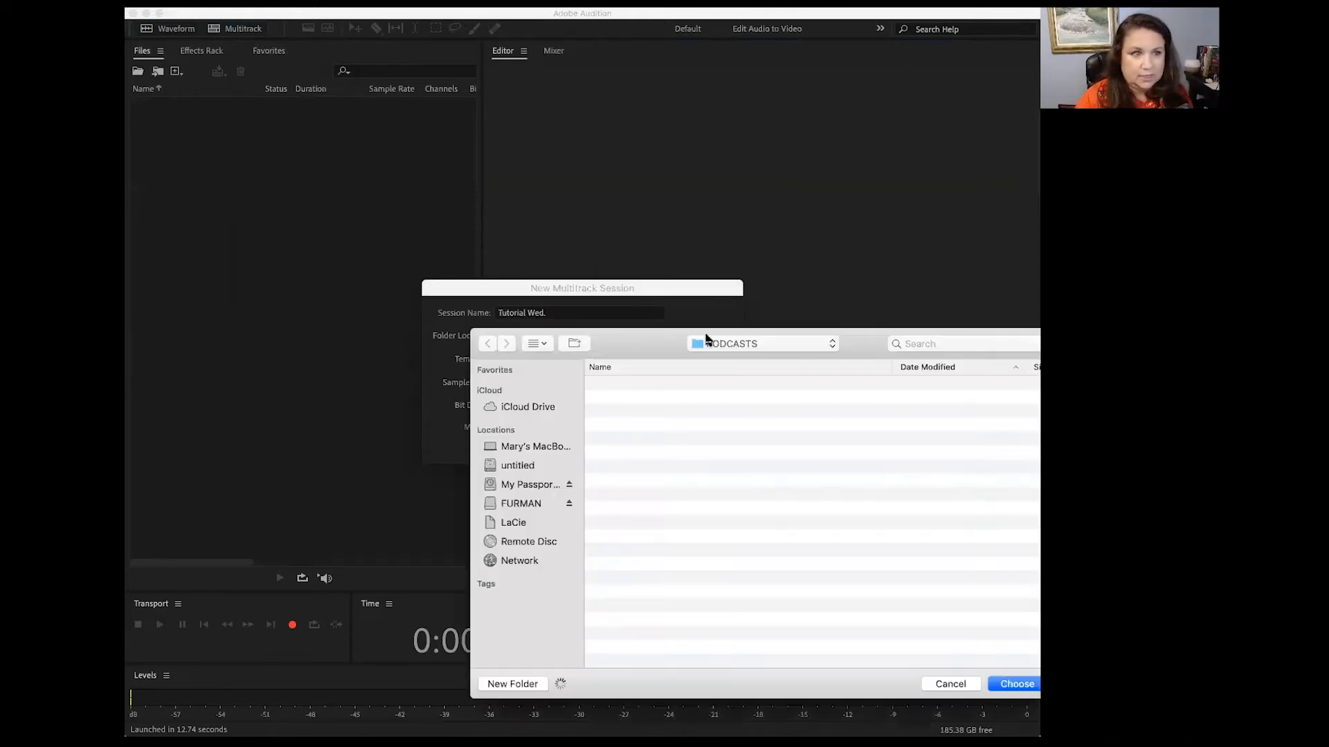
{"action": "left_click", "coordinate": [520, 504]}
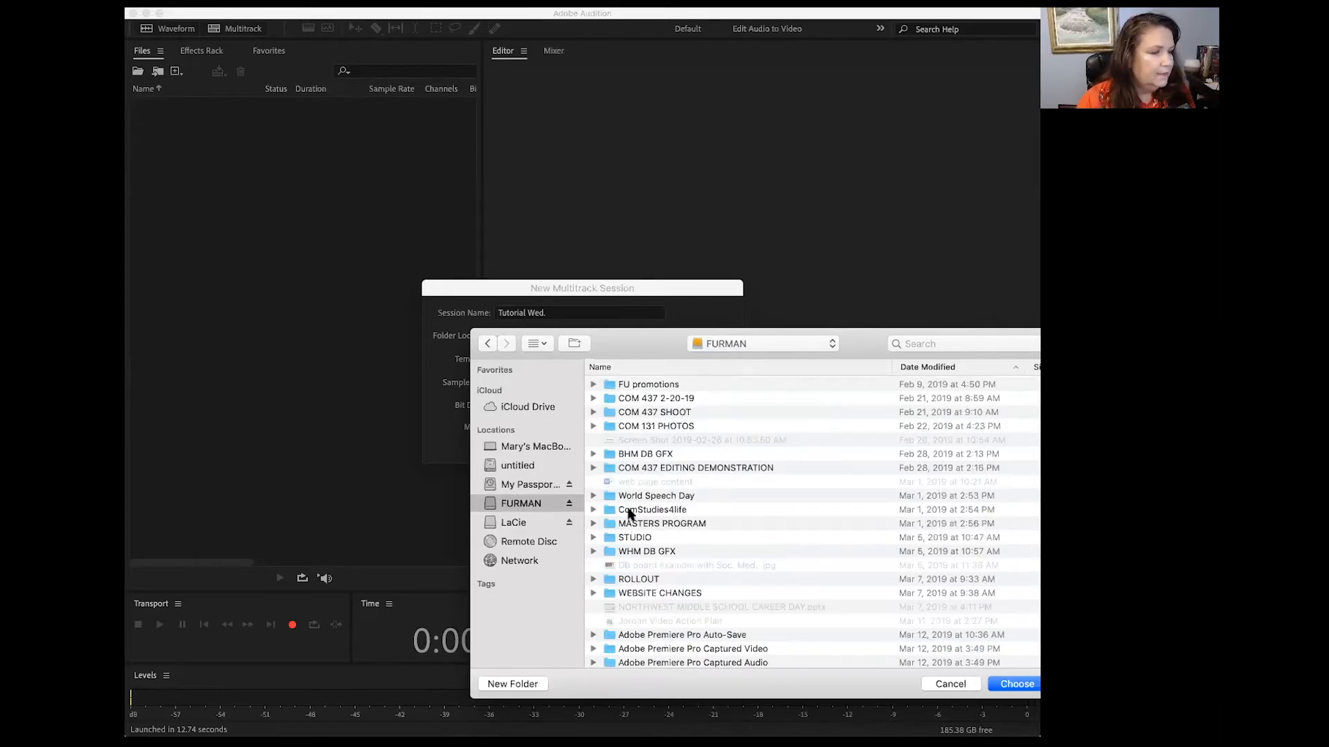
{"action": "left_click", "coordinate": [638, 457]}
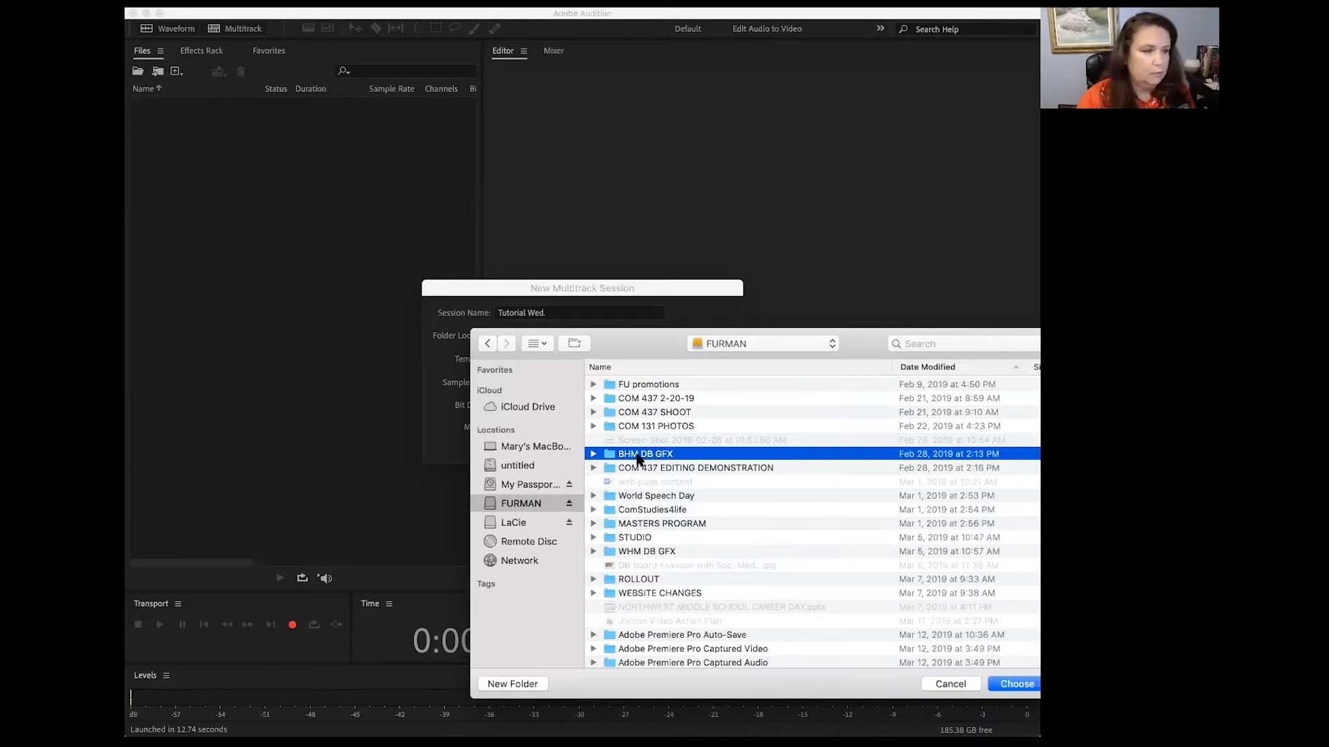
{"action": "key", "text": "Up"}
{"action": "key", "text": "Up"}
{"action": "key", "text": "Up"}
{"action": "key", "text": "Up"}
{"action": "key", "text": "Down"}
{"action": "key", "text": "Down"}
{"action": "key", "text": "Down"}
{"action": "key", "text": "Down"}
{"action": "key", "text": "Down"}
{"action": "key", "text": "Down"}
{"action": "key", "text": "Down"}
{"action": "key", "text": "Down"}
{"action": "key", "text": "Down"}
{"action": "key", "text": "Down"}
{"action": "key", "text": "Down"}
{"action": "key", "text": "Down"}
{"action": "key", "text": "Down"}
{"action": "key", "text": "Down"}
{"action": "key", "text": "Down"}
{"action": "key", "text": "Down"}
{"action": "key", "text": "Down"}
{"action": "key", "text": "Down"}
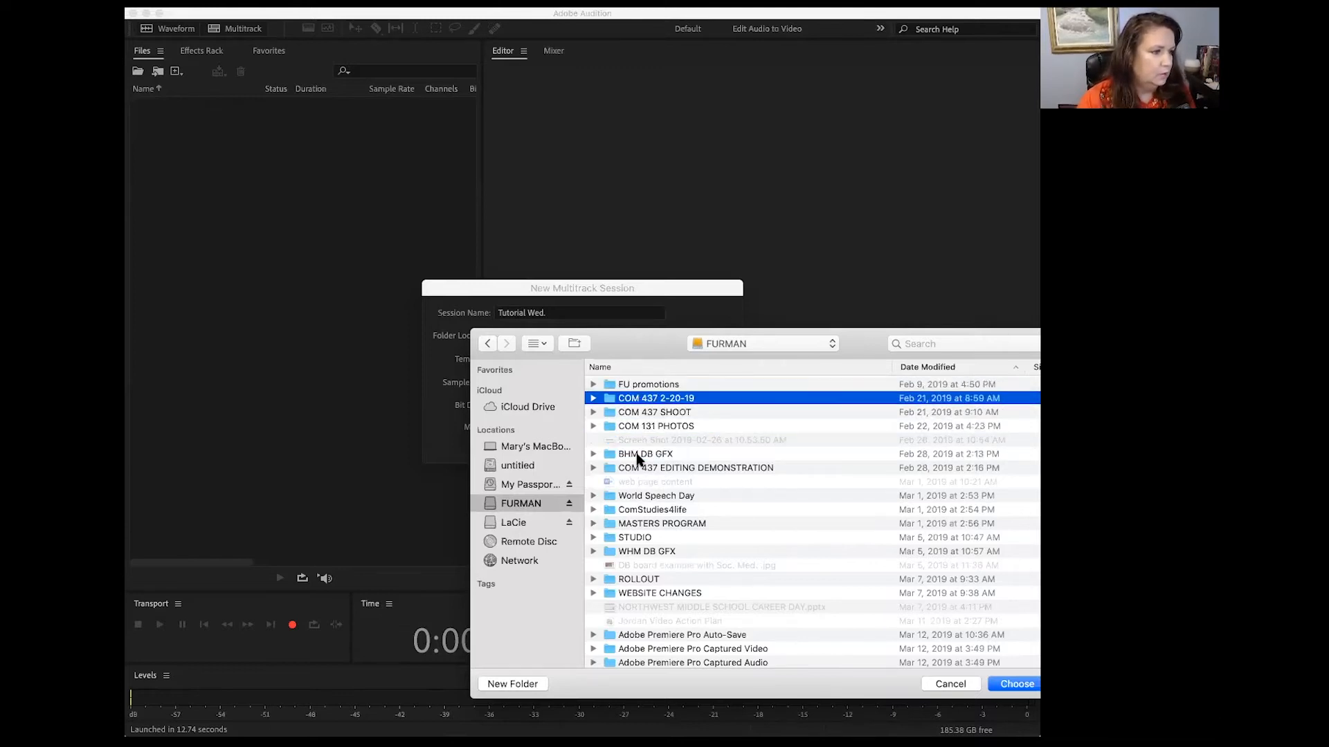
{"action": "key", "text": "Down"}
{"action": "key", "text": "Down"}
{"action": "key", "text": "Down"}
{"action": "key", "text": "Down"}
{"action": "key", "text": "Down"}
{"action": "key", "text": "Down"}
{"action": "key", "text": "Down"}
{"action": "key", "text": "Down"}
{"action": "key", "text": "Down"}
{"action": "key", "text": "Down"}
{"action": "key", "text": "Down"}
{"action": "key", "text": "Down"}
{"action": "key", "text": "Down"}
{"action": "key", "text": "Down"}
{"action": "key", "text": "Down"}
{"action": "key", "text": "Down"}
{"action": "key", "text": "Down"}
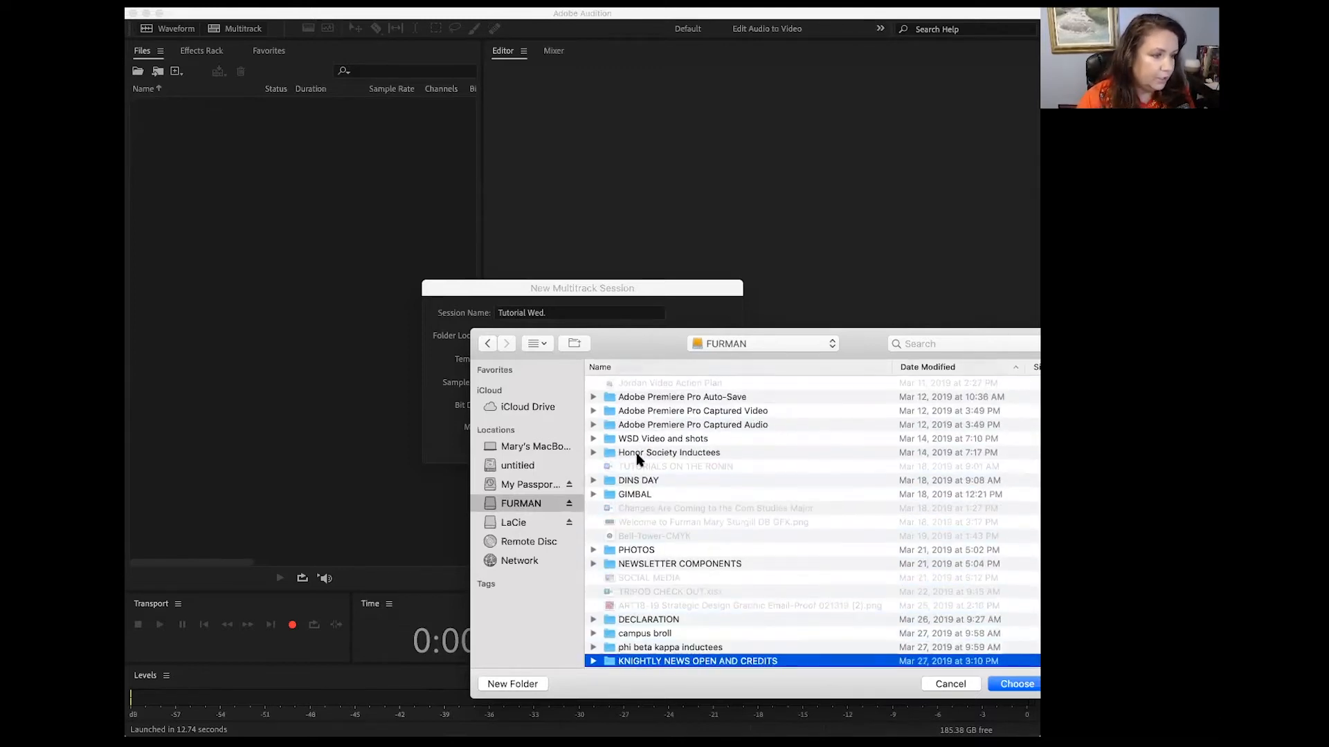
{"action": "key", "text": "Down"}
{"action": "key", "text": "Down"}
{"action": "key", "text": "Down"}
{"action": "key", "text": "Down"}
{"action": "key", "text": "Down"}
{"action": "key", "text": "Down"}
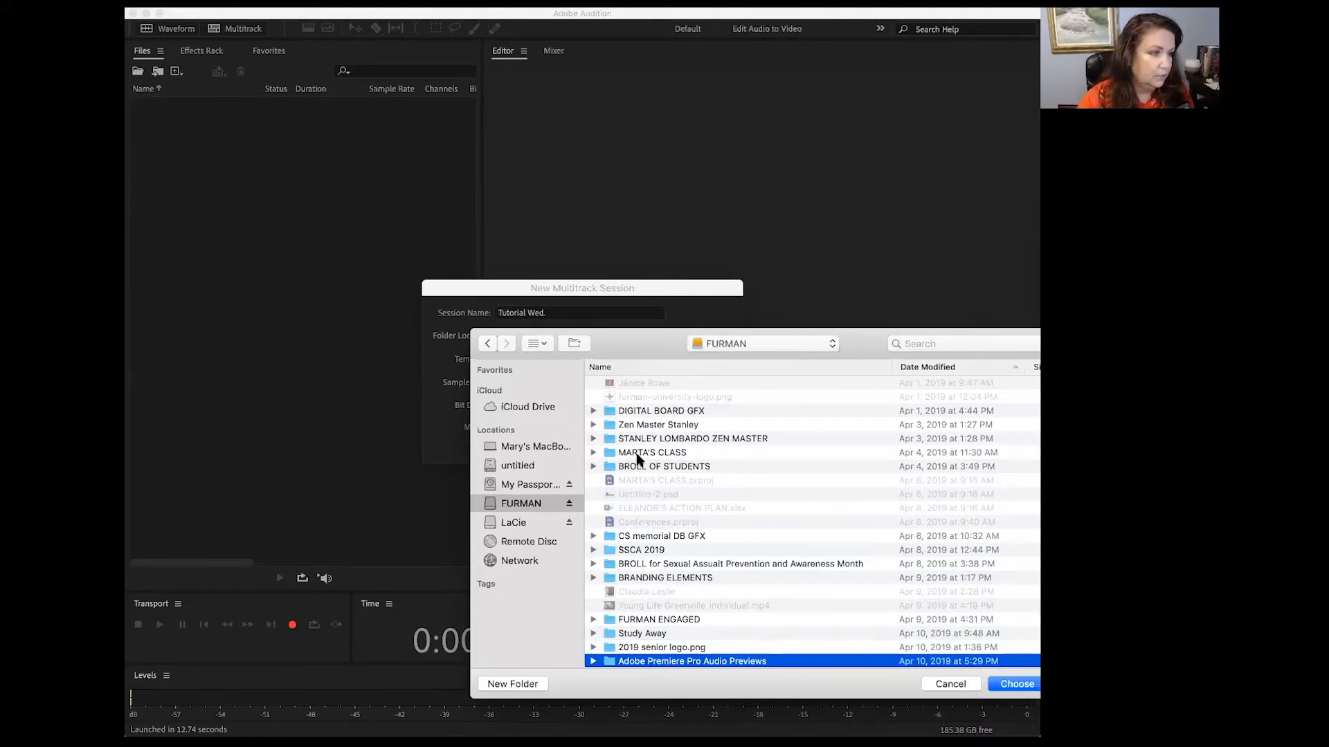
{"action": "key", "text": "Down"}
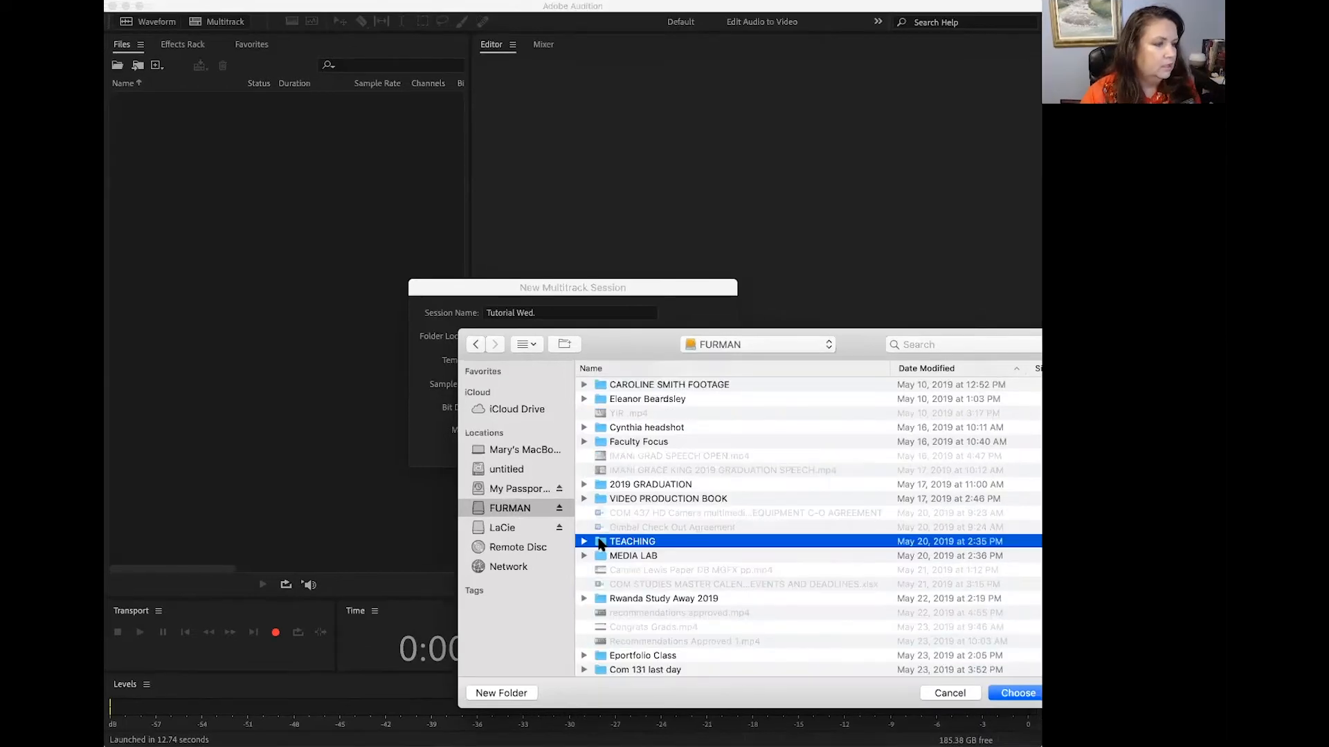
{"action": "double_click", "coordinate": [622, 540]}
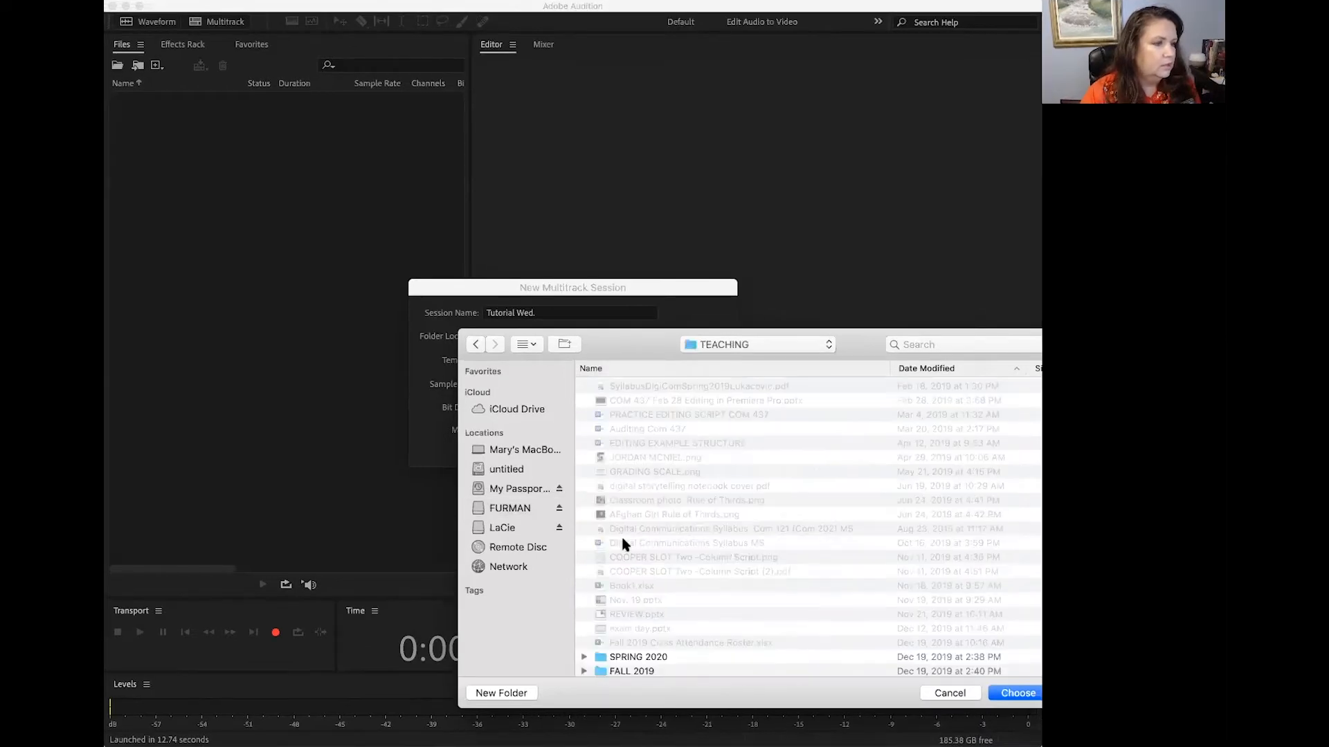
Step: Choose the SUMMER 2020 folder as the save location and create the multitrack session
{"action": "left_click", "coordinate": [661, 663]}
{"action": "key", "text": "Down"}
{"action": "key", "text": "Down"}
{"action": "key", "text": "Down"}
{"action": "key", "text": "Down"}
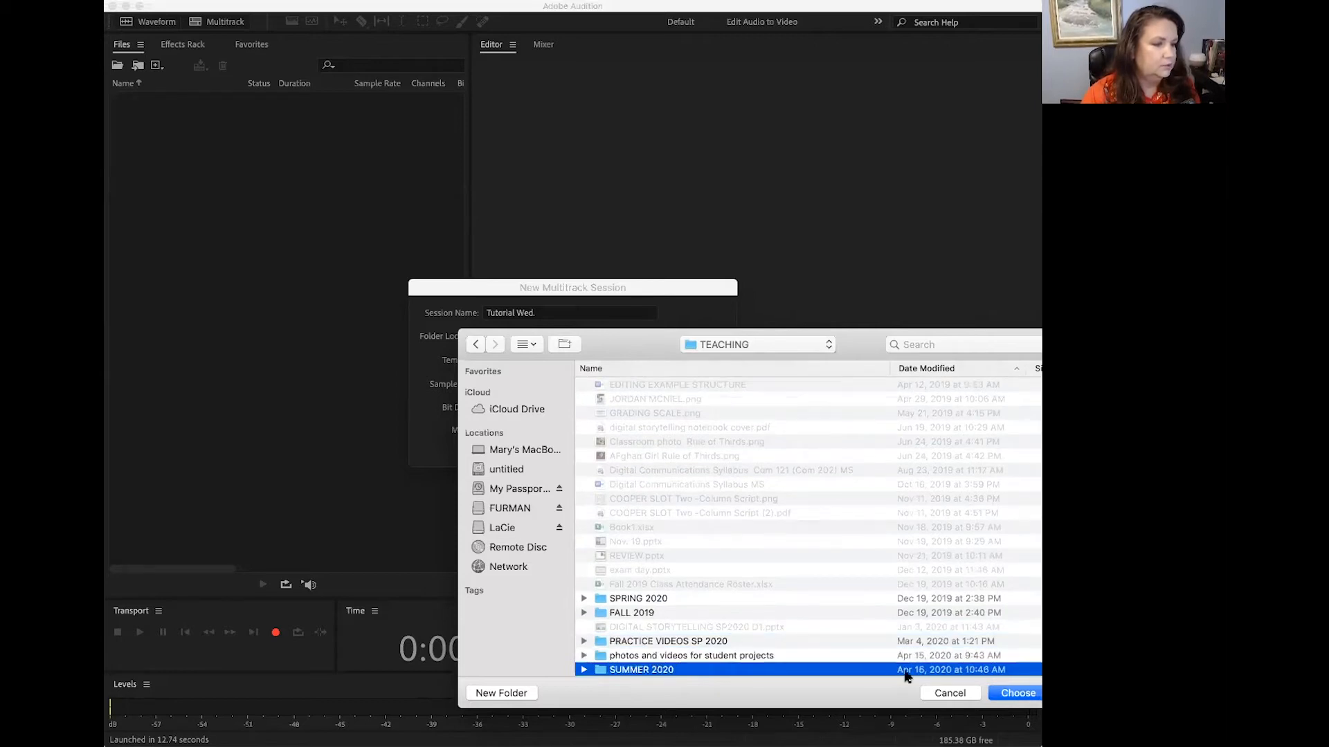
{"action": "left_click", "coordinate": [1019, 692]}
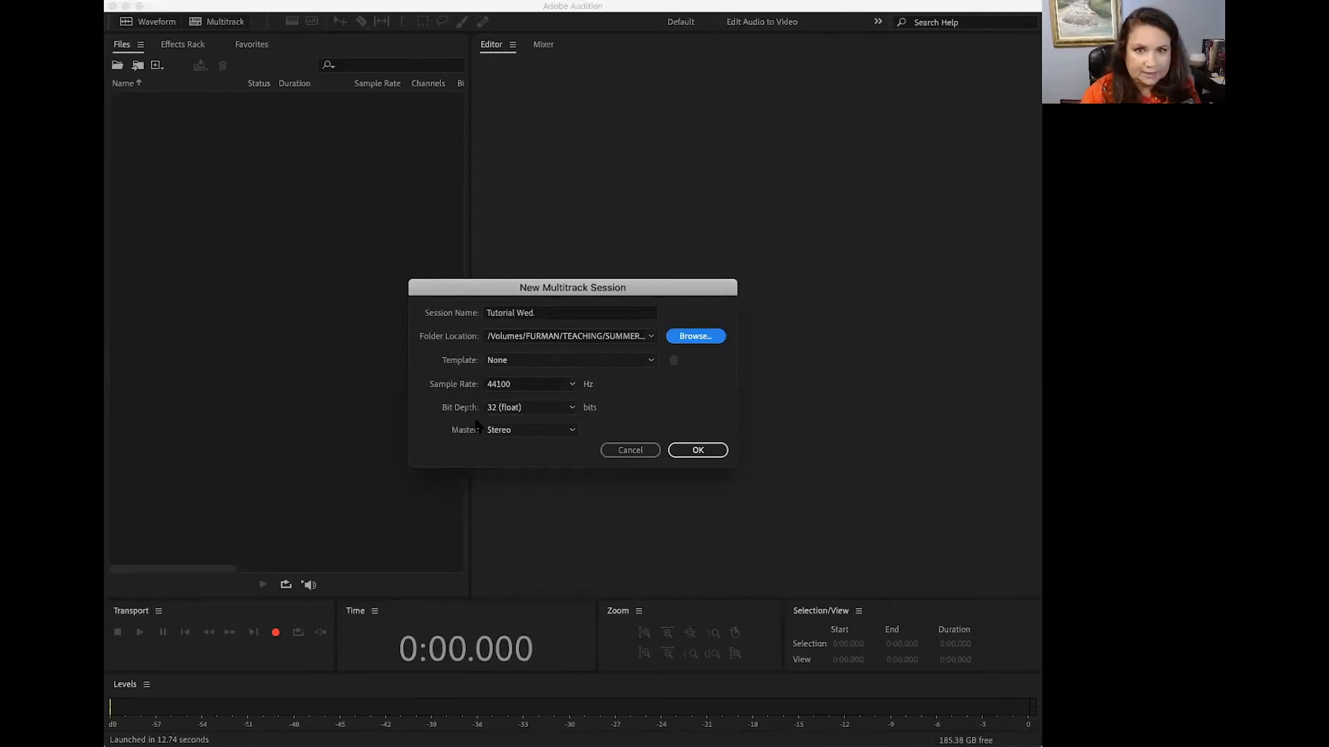
{"action": "left_click", "coordinate": [696, 451]}
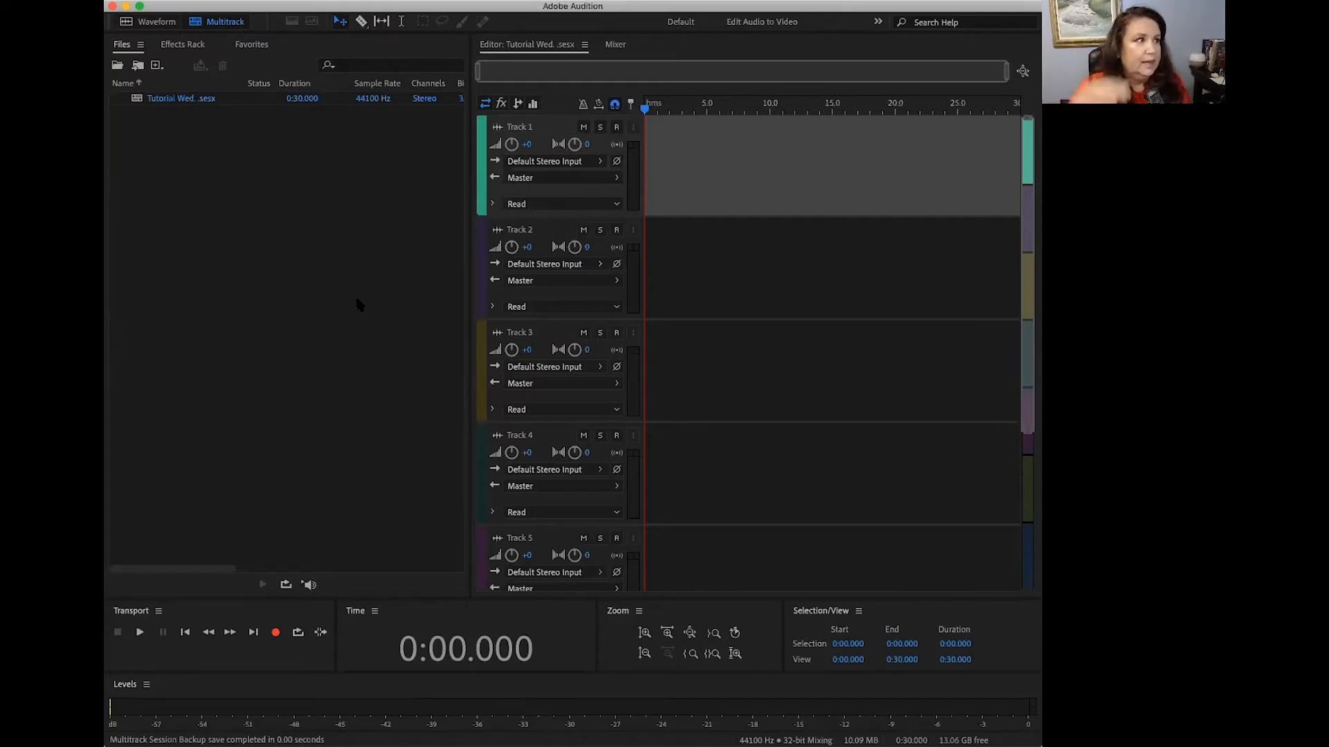
{"action": "left_click", "coordinate": [297, 143]}
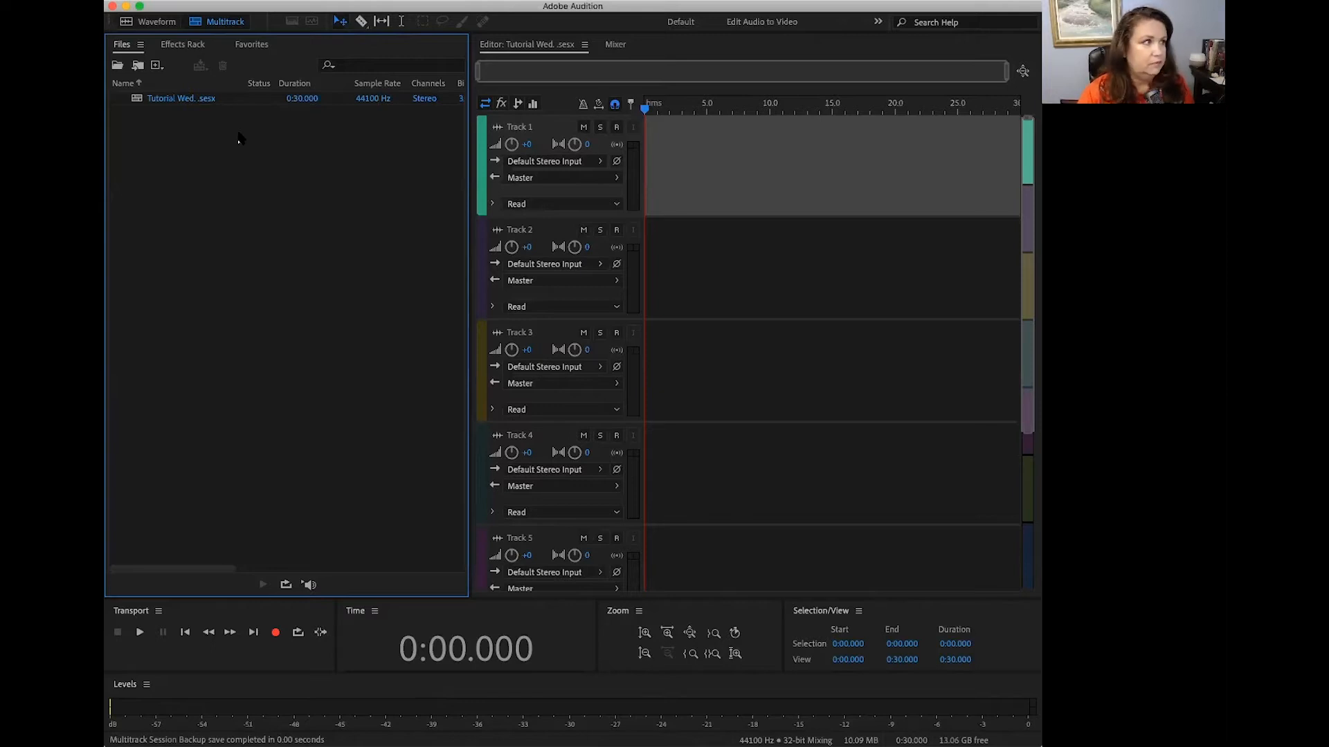
{"action": "left_click", "coordinate": [734, 159]}
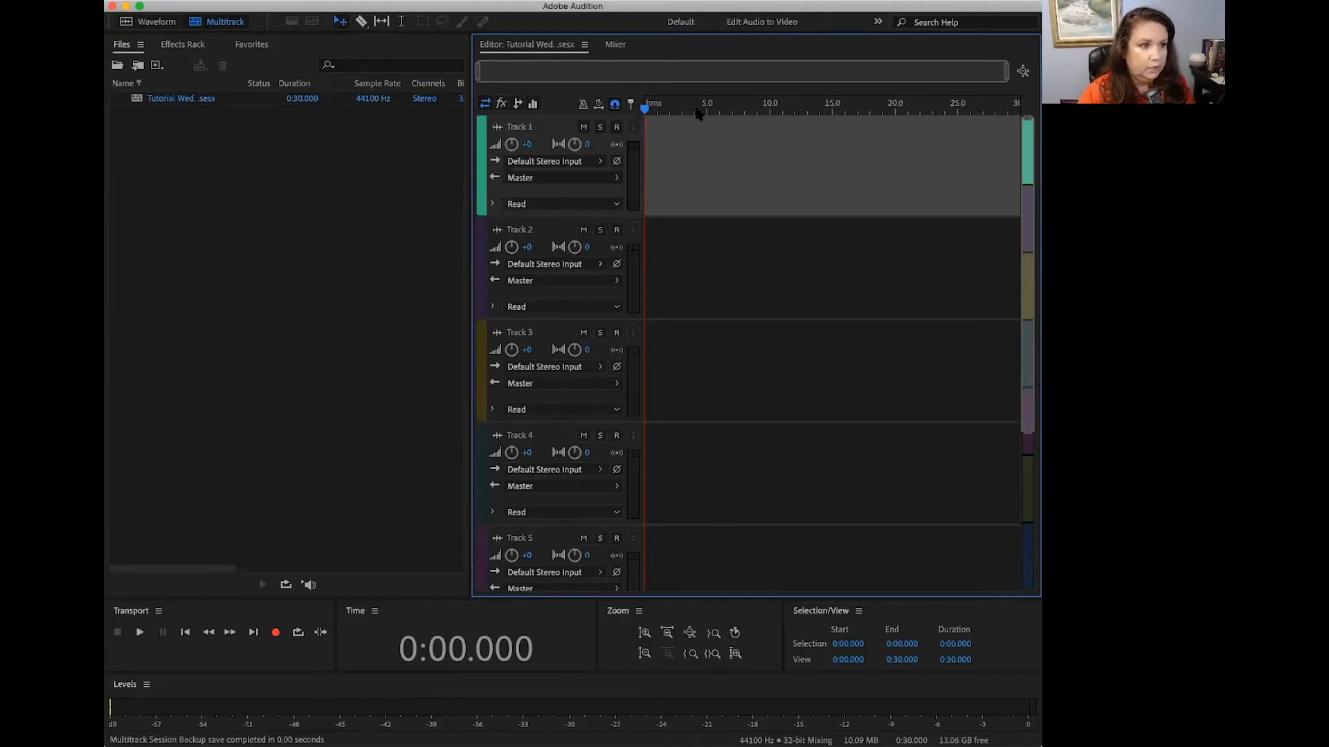
{"action": "left_click", "coordinate": [257, 617]}
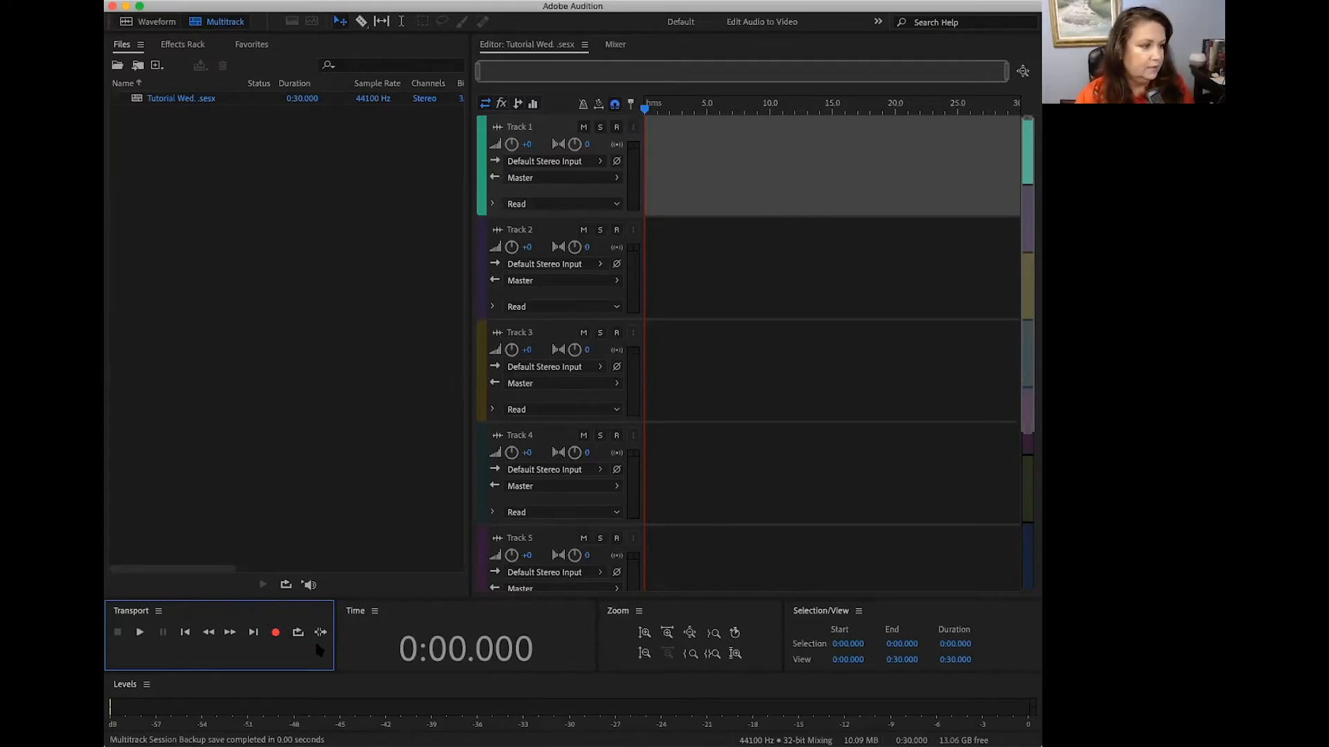
{"action": "left_click", "coordinate": [418, 618]}
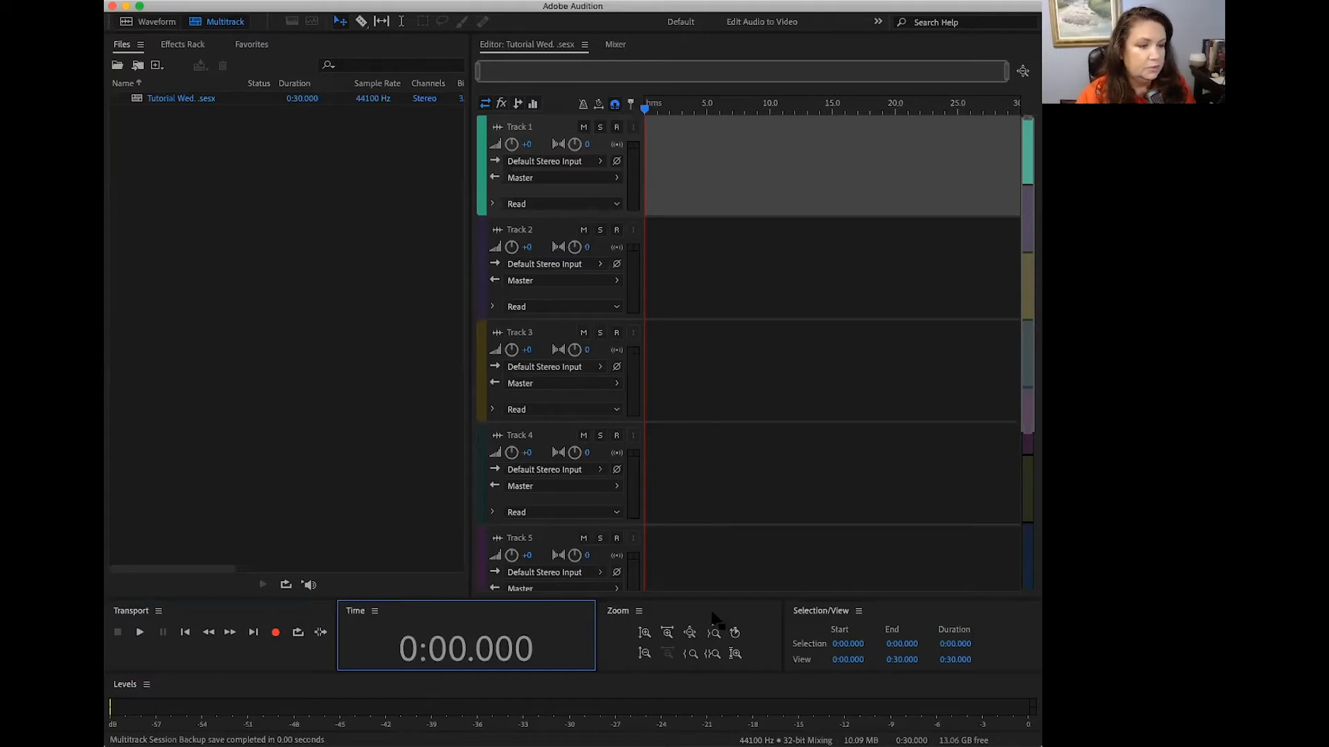
{"action": "left_click", "coordinate": [926, 622]}
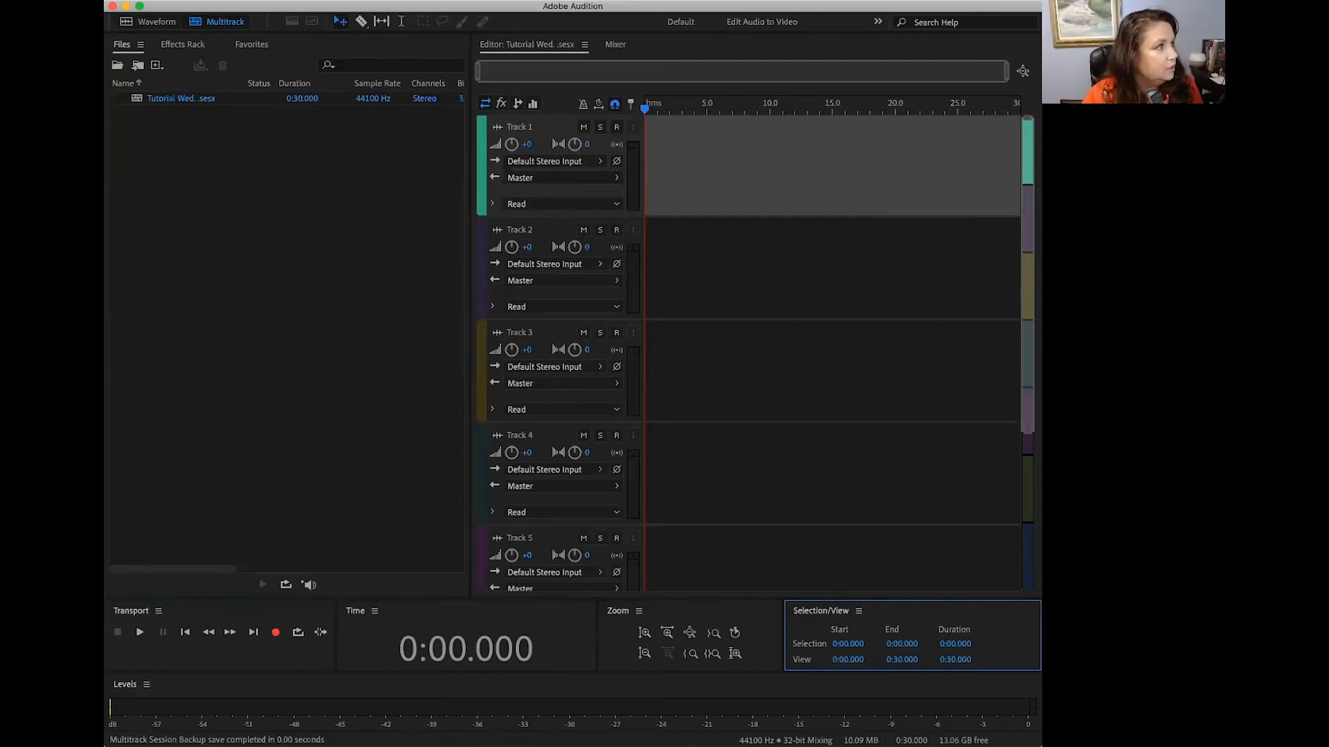
Step: Check the available default input devices in the Audio Hardware preferences, keeping System Default (AT2020USB+), and accept the settings
{"action": "left_click", "coordinate": [28, 0]}
{"action": "key", "text": "Escape"}
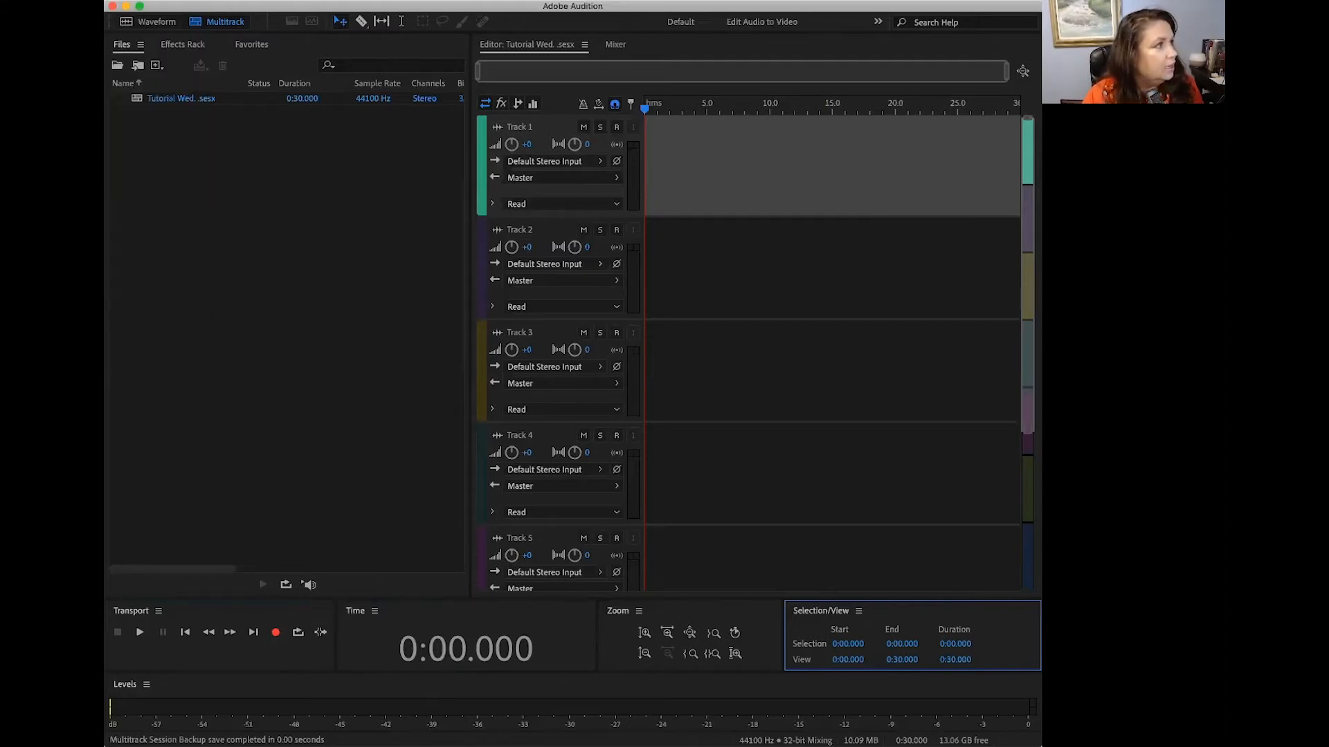
{"action": "mouse_move", "coordinate": [13, 32]}
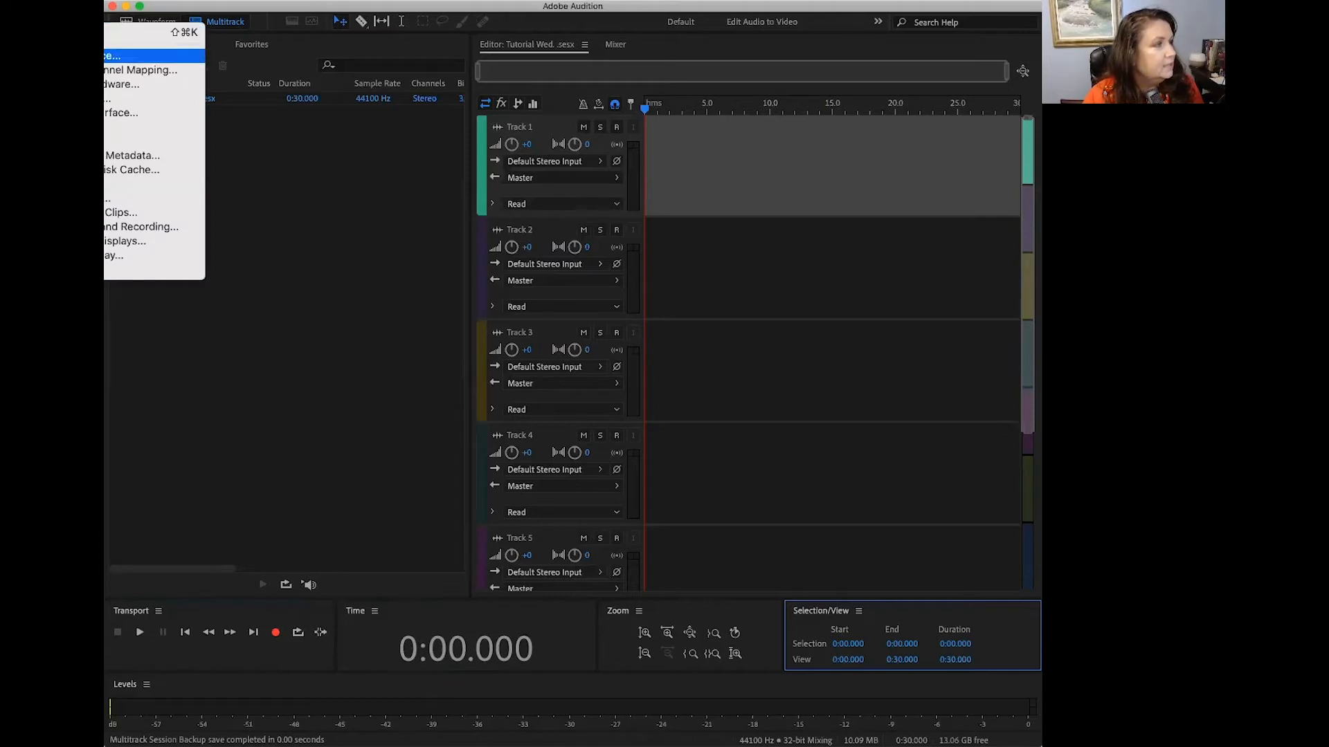
{"action": "left_click", "coordinate": [121, 84]}
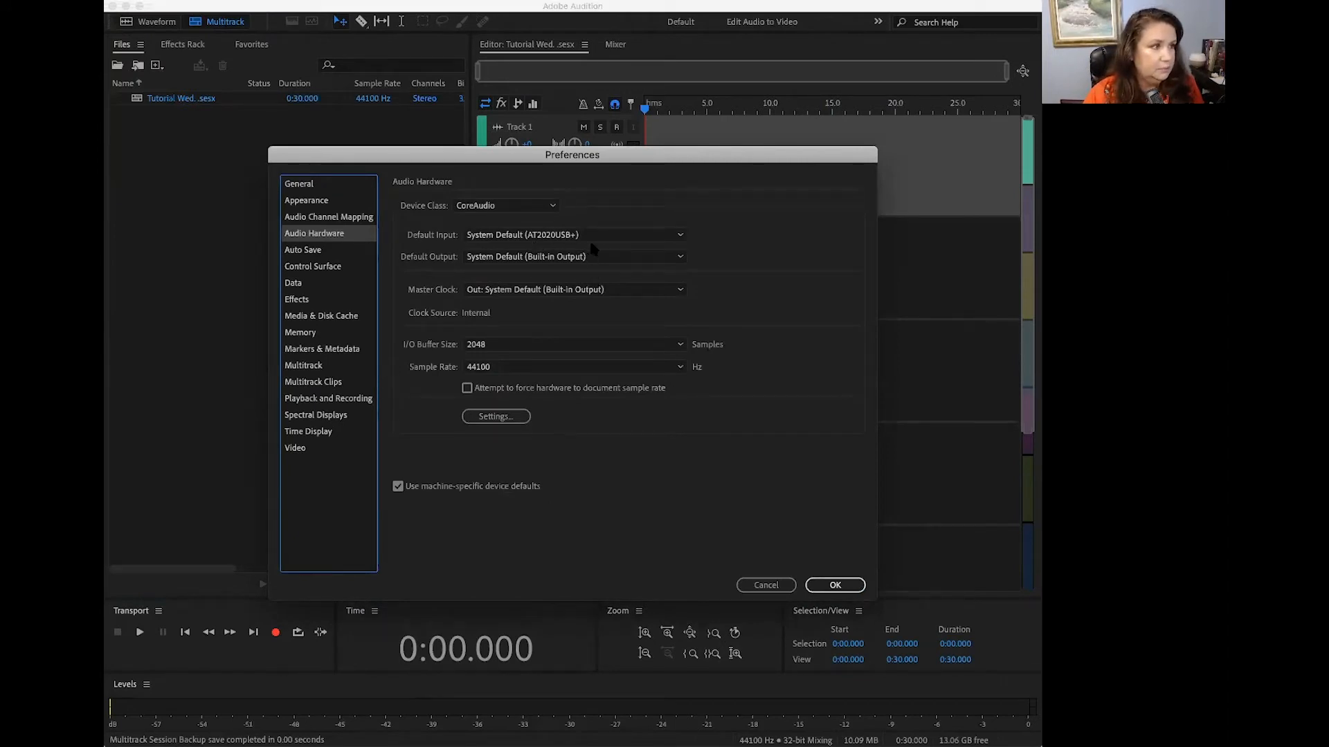
{"action": "left_click", "coordinate": [681, 236]}
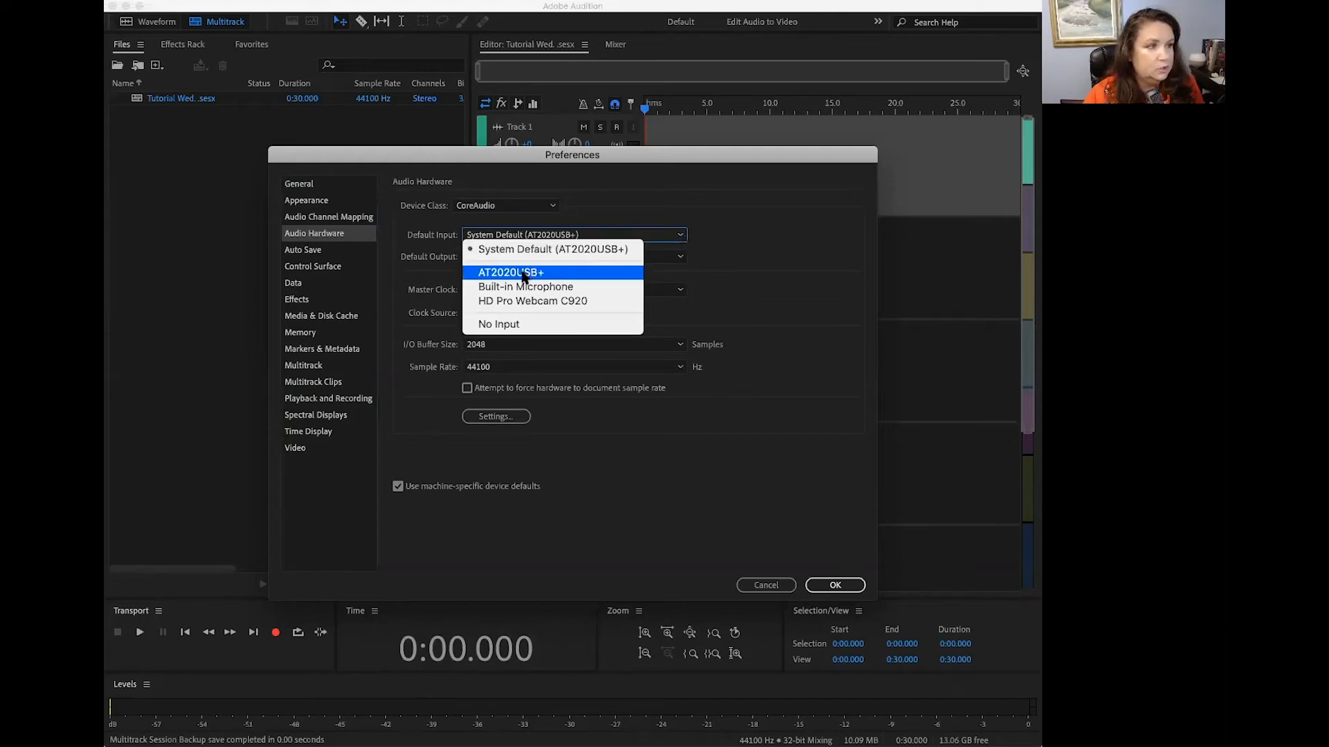
{"action": "left_click", "coordinate": [749, 229]}
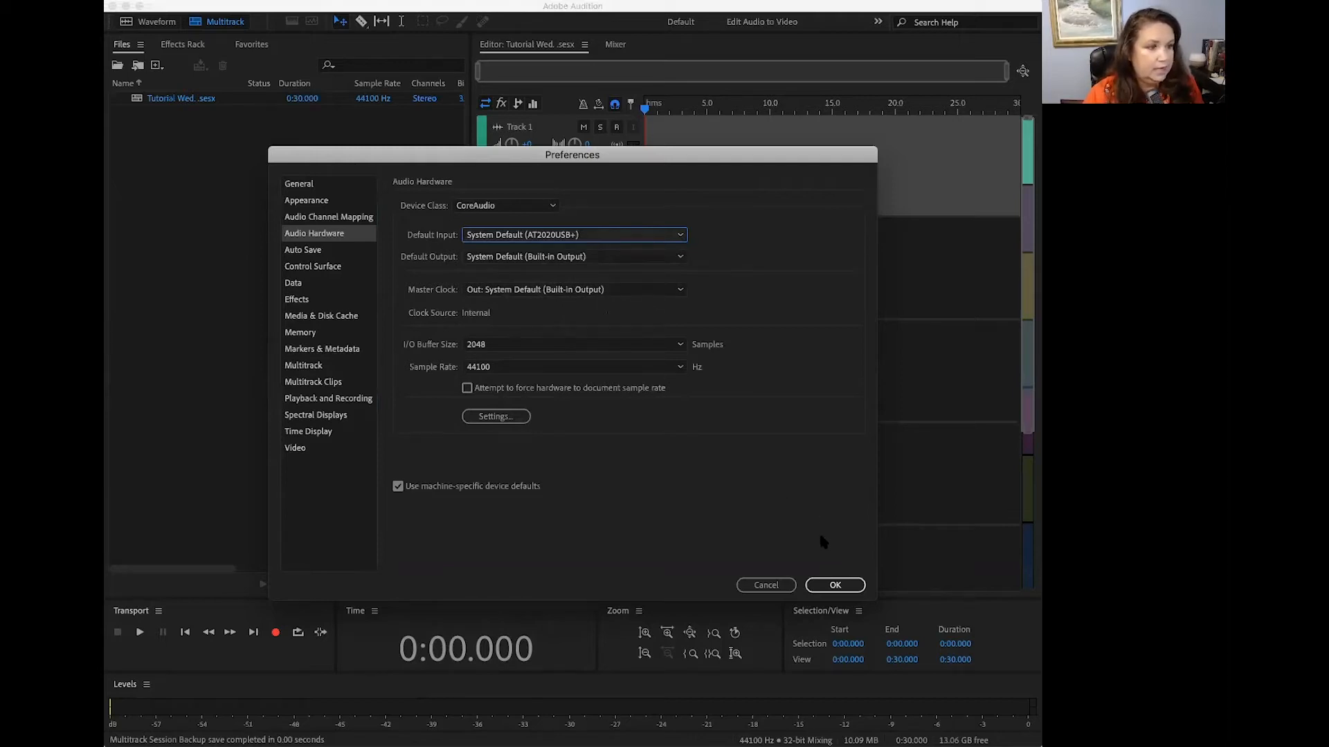
{"action": "left_click", "coordinate": [835, 585]}
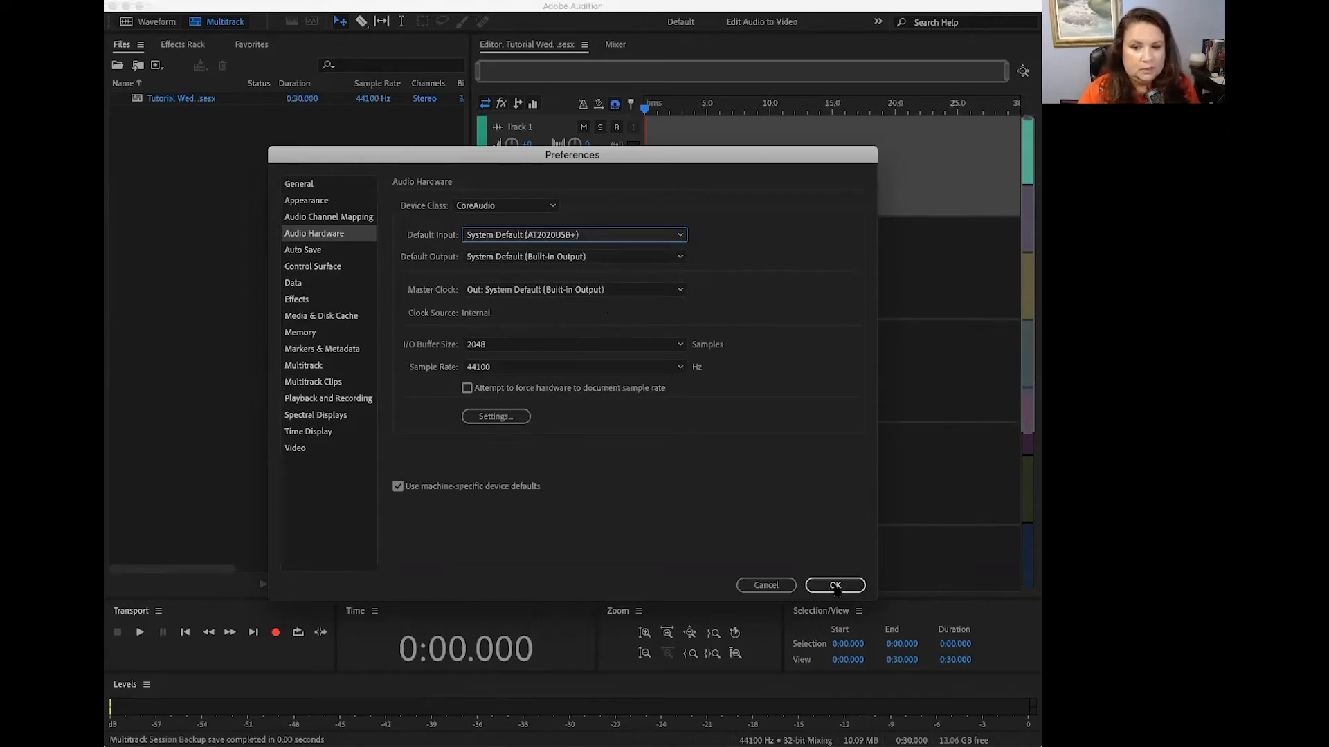
{"action": "left_click", "coordinate": [835, 585]}
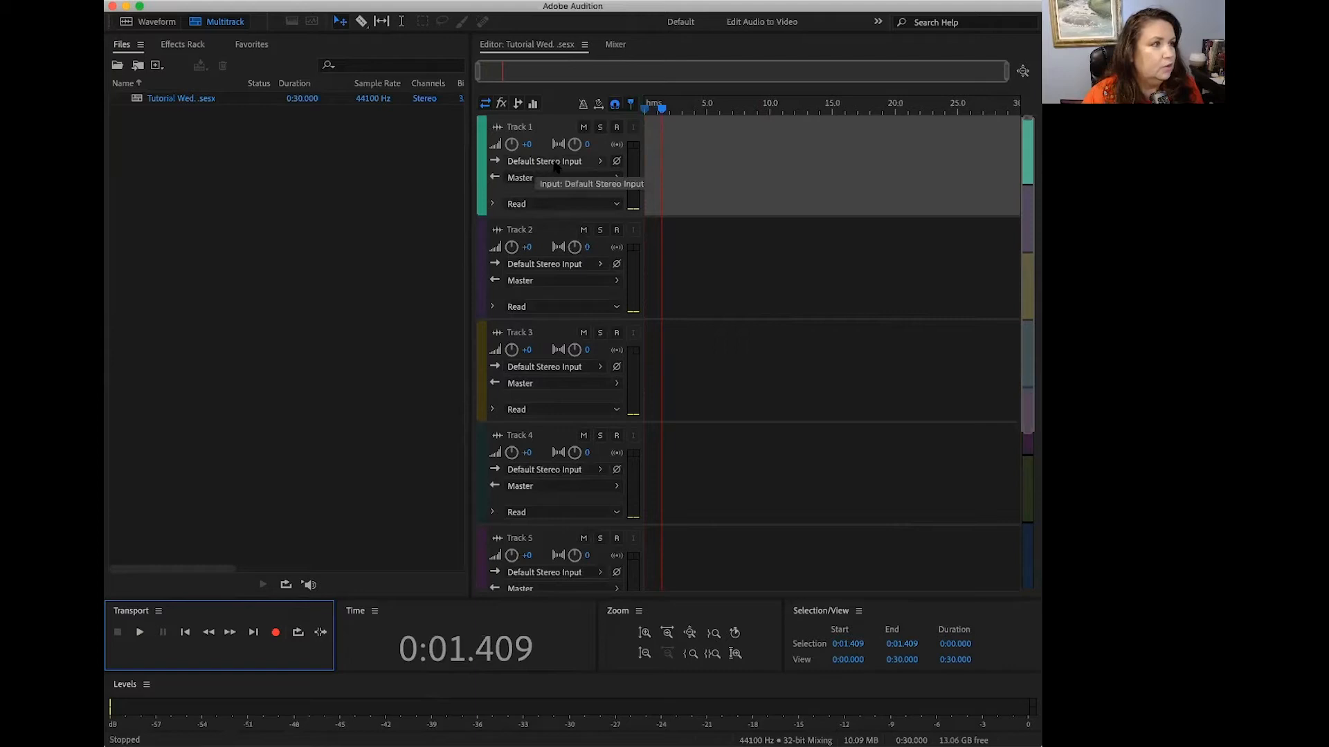
Step: Open the Audio Hardware settings from Track 1's input, review the default input choices, and accept them
{"action": "left_click", "coordinate": [600, 164]}
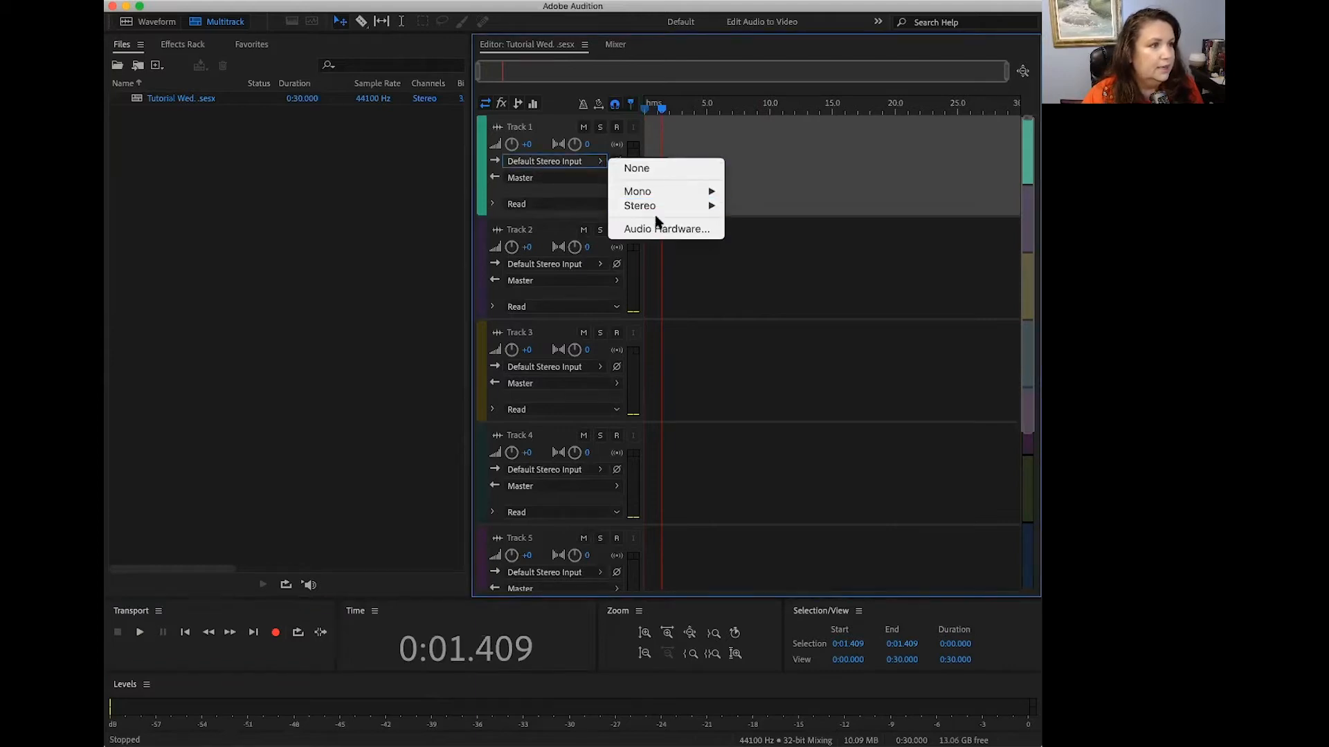
{"action": "left_click", "coordinate": [662, 232]}
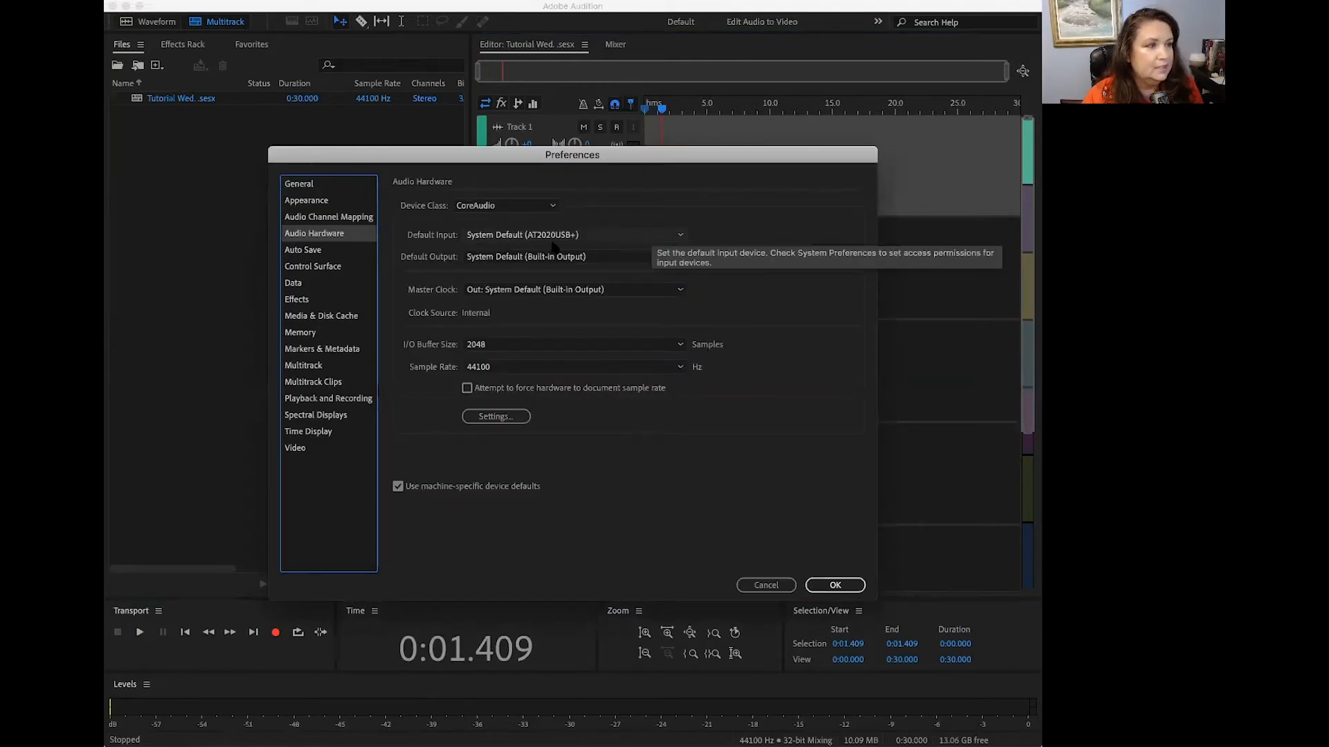
{"action": "left_click", "coordinate": [630, 236]}
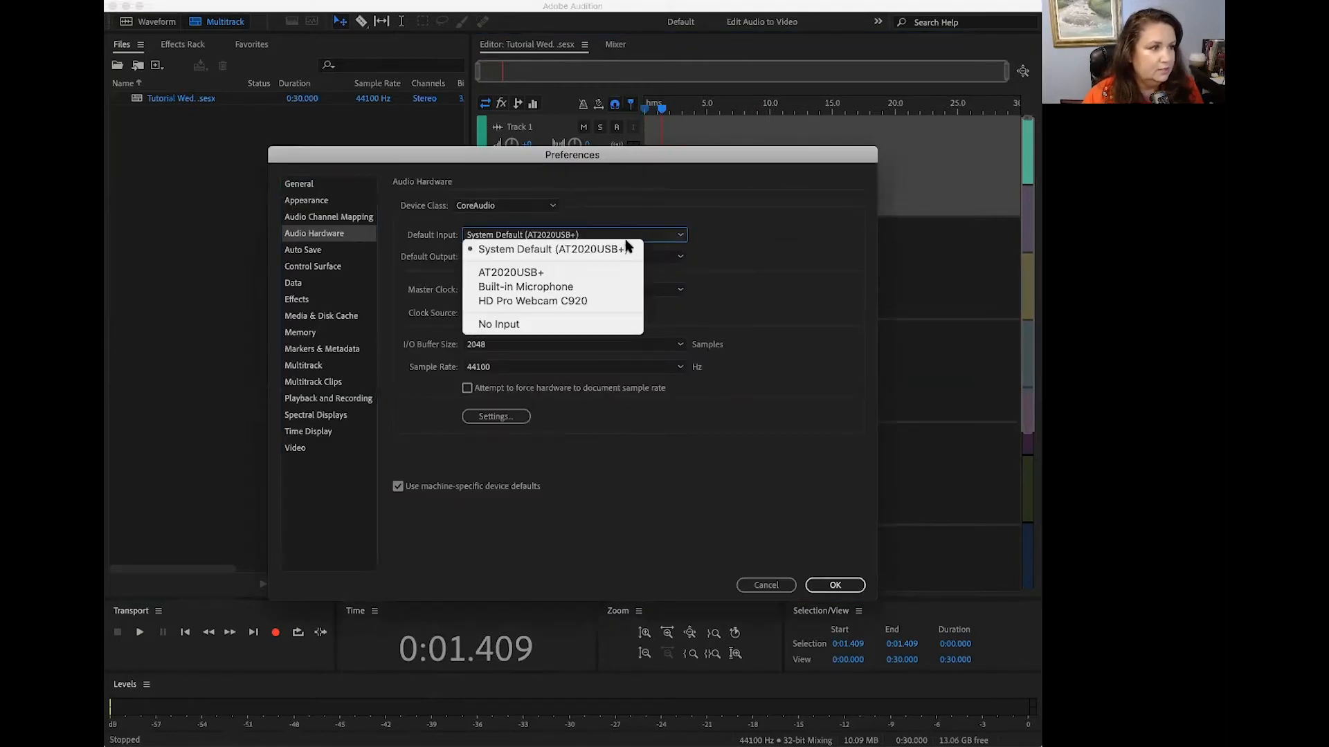
{"action": "left_click", "coordinate": [637, 239]}
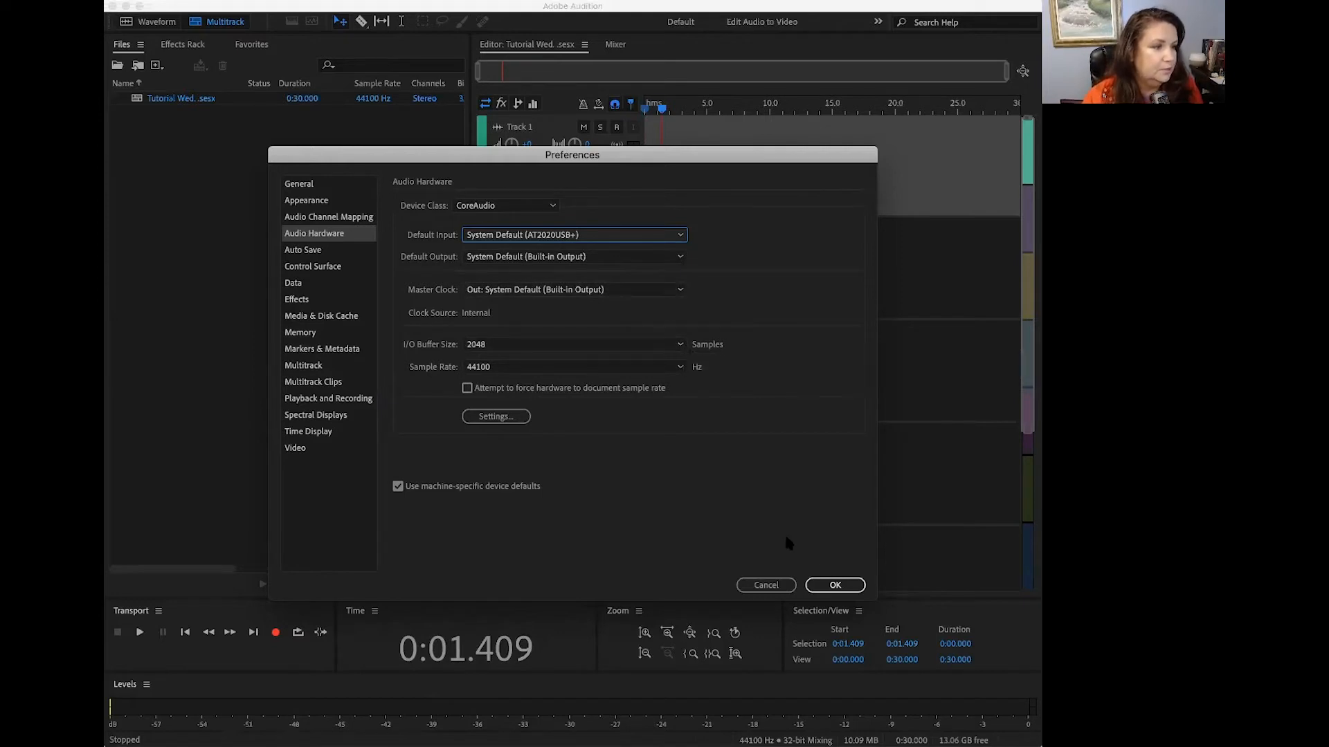
{"action": "left_click", "coordinate": [834, 585]}
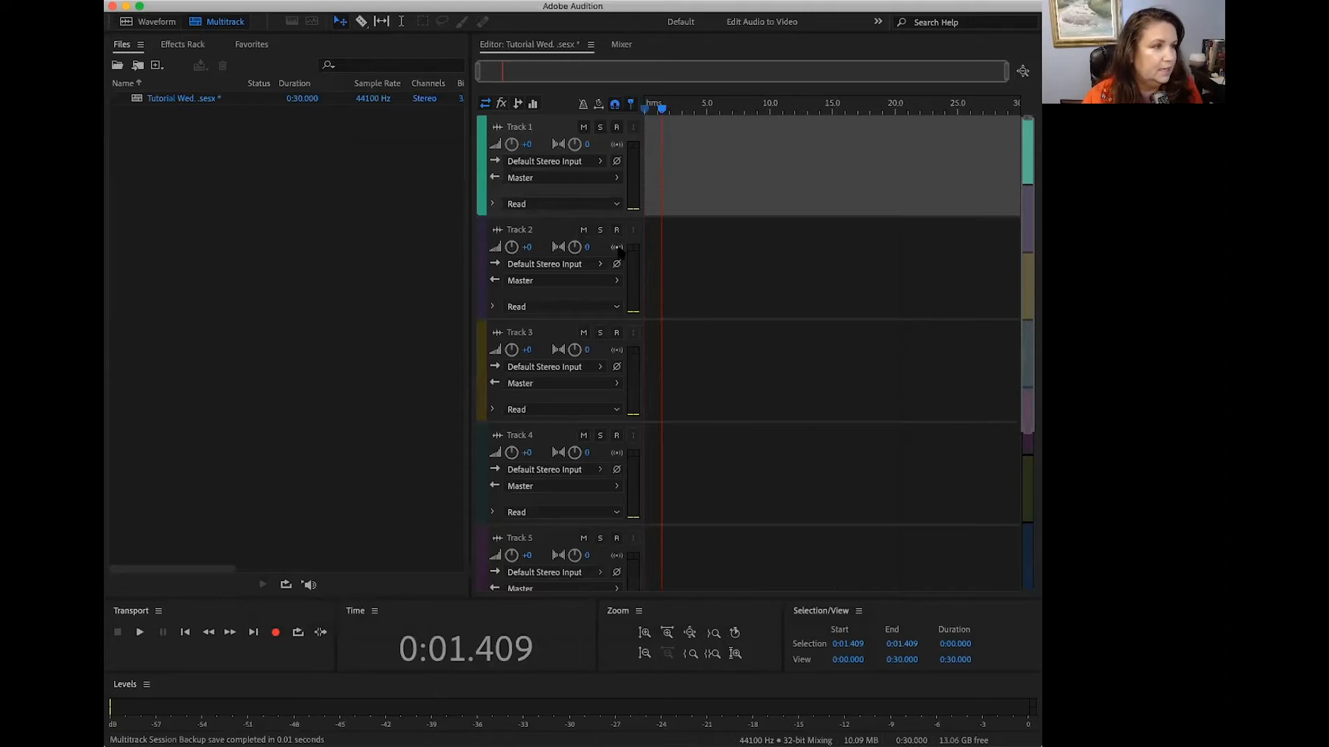
Step: Arm Track 1 for recording and return the playhead to the start of the timeline
{"action": "left_click", "coordinate": [616, 127]}
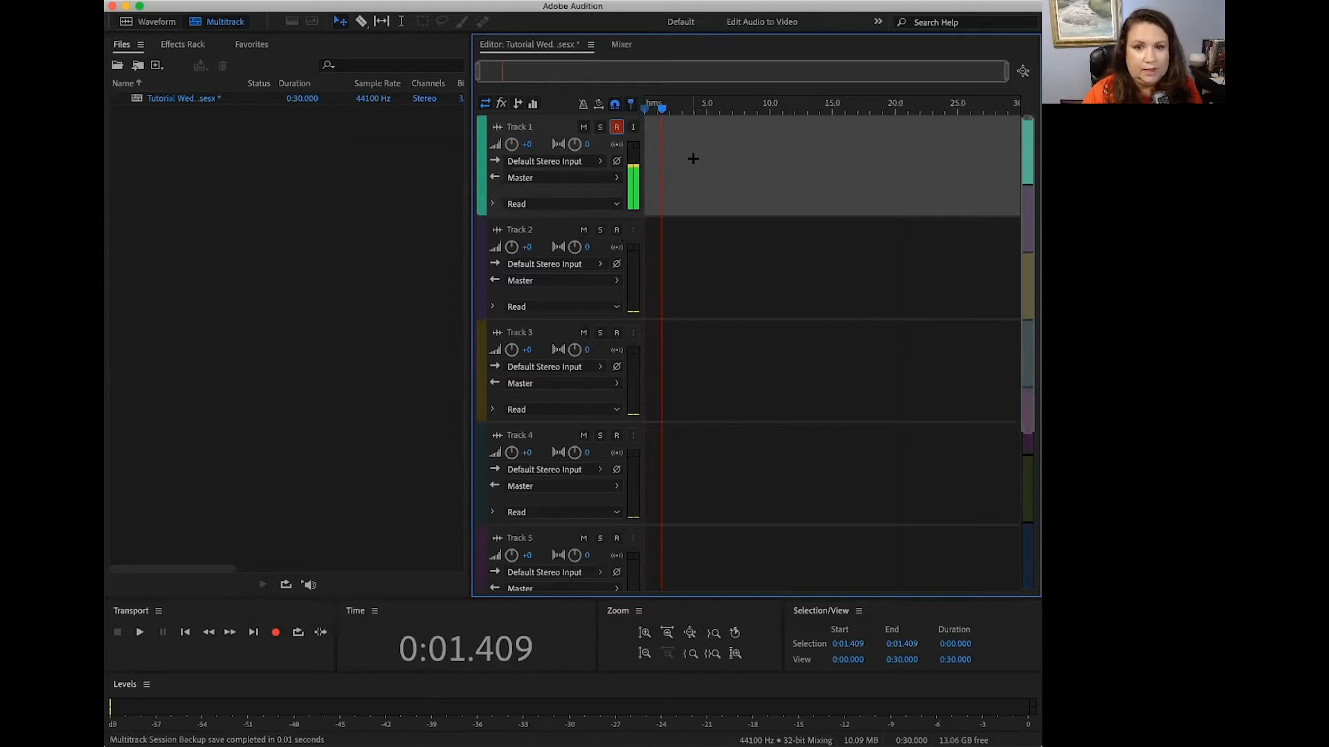
{"action": "left_click_drag", "start_coordinate": [662, 108], "coordinate": [641, 113]}
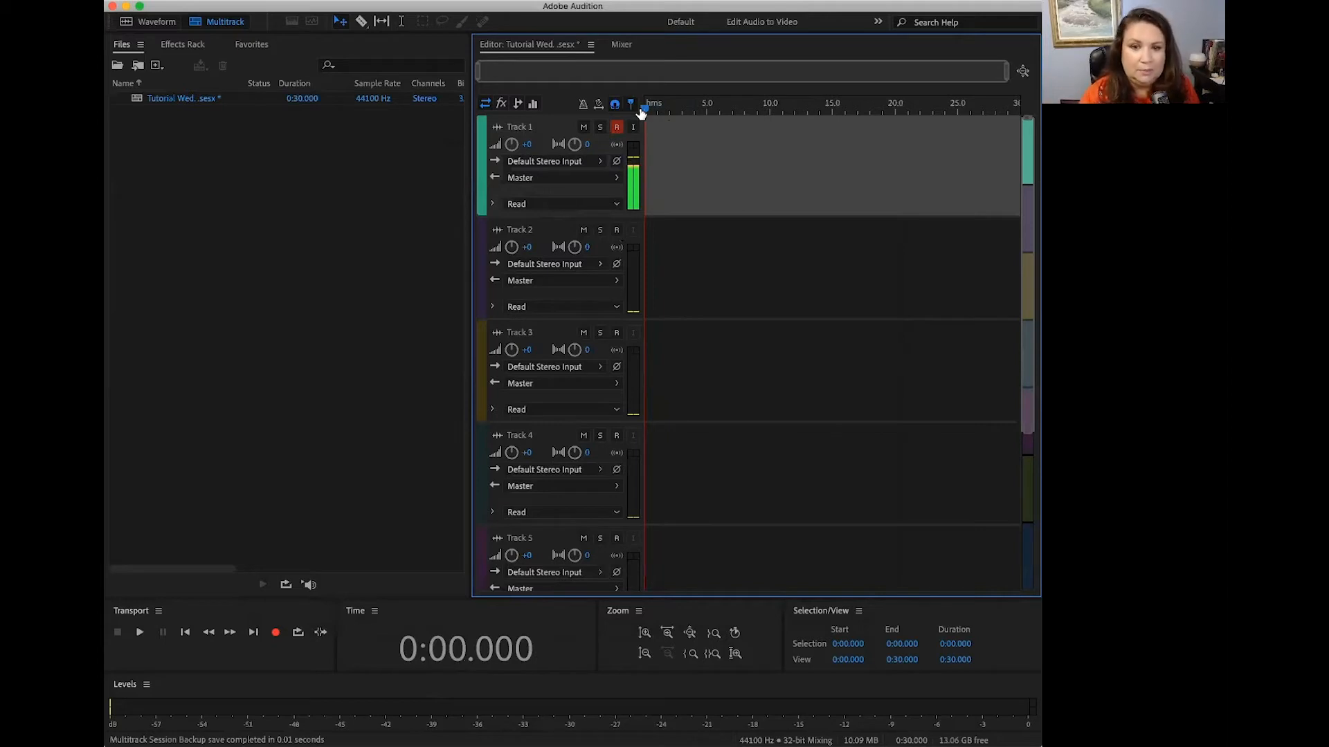
Step: Mute Tracks 2 and 3 briefly and unmute both again
{"action": "left_click", "coordinate": [583, 230]}
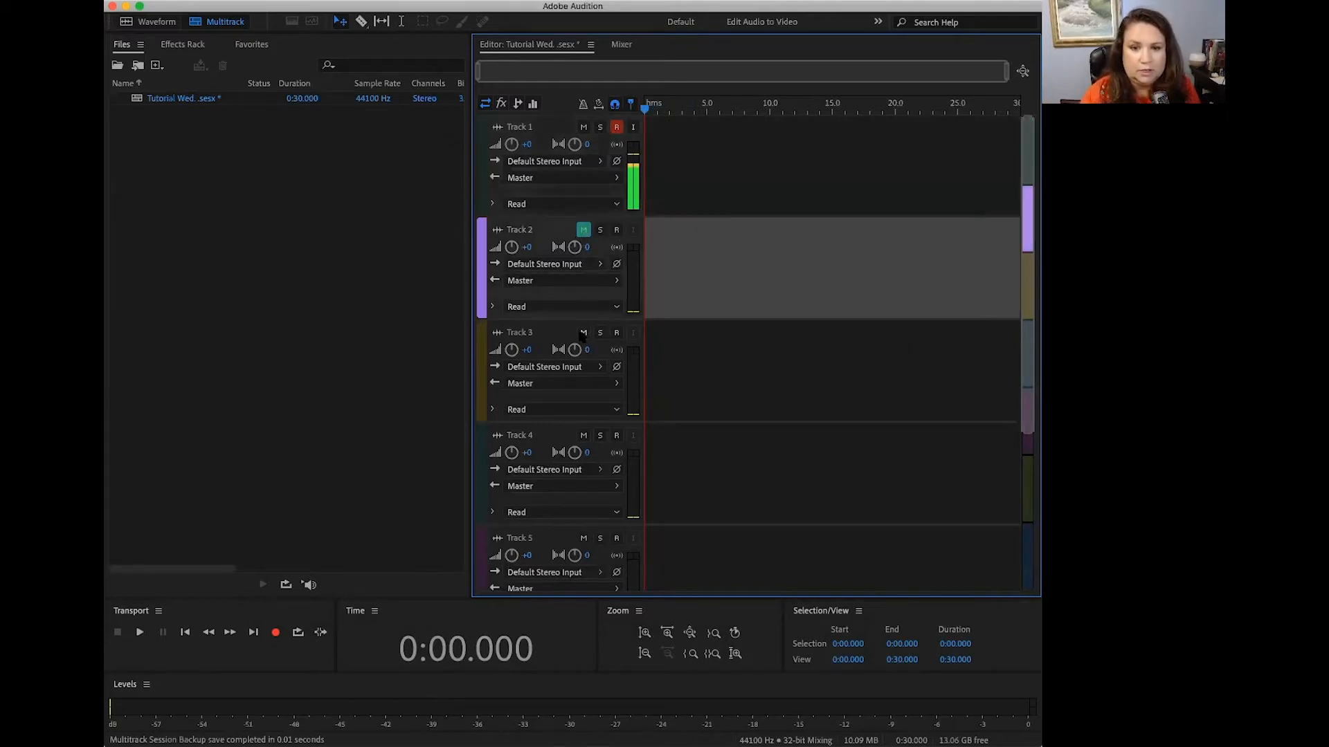
{"action": "left_click", "coordinate": [583, 333]}
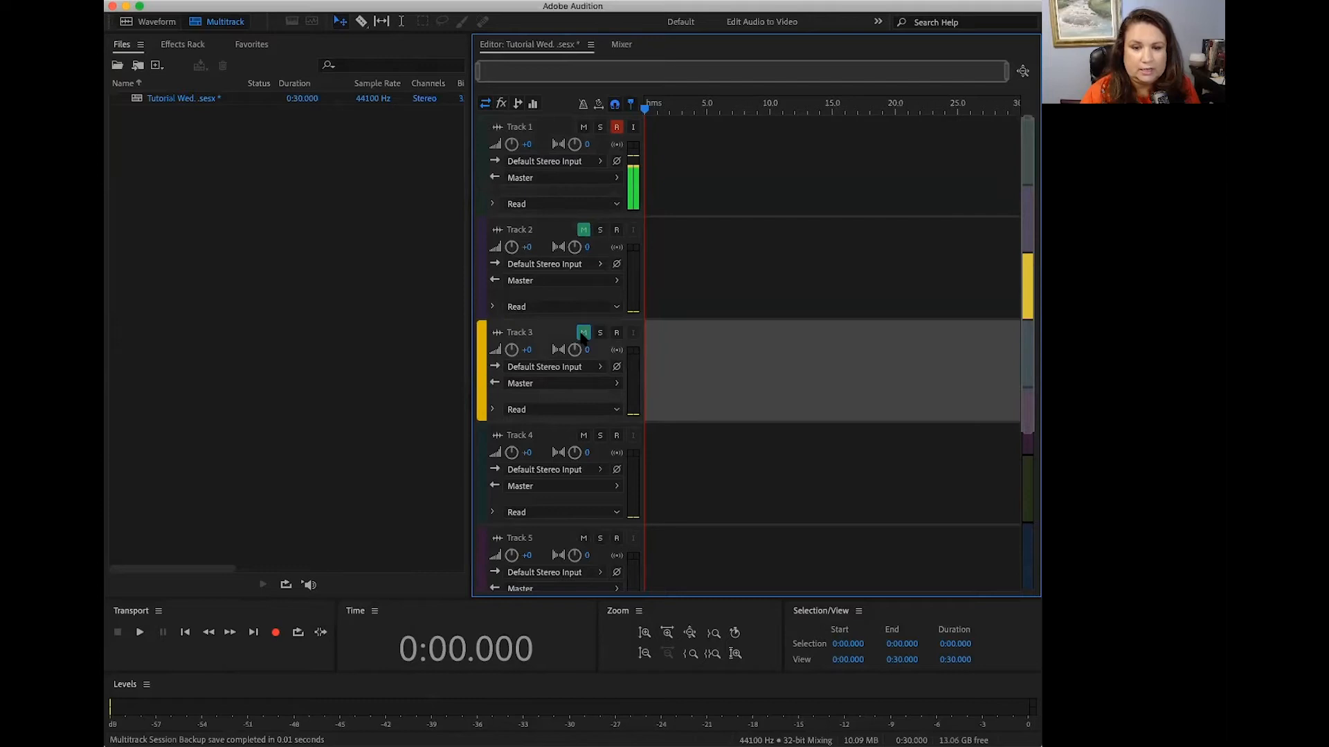
{"action": "left_click", "coordinate": [584, 333]}
{"action": "left_click", "coordinate": [584, 230]}
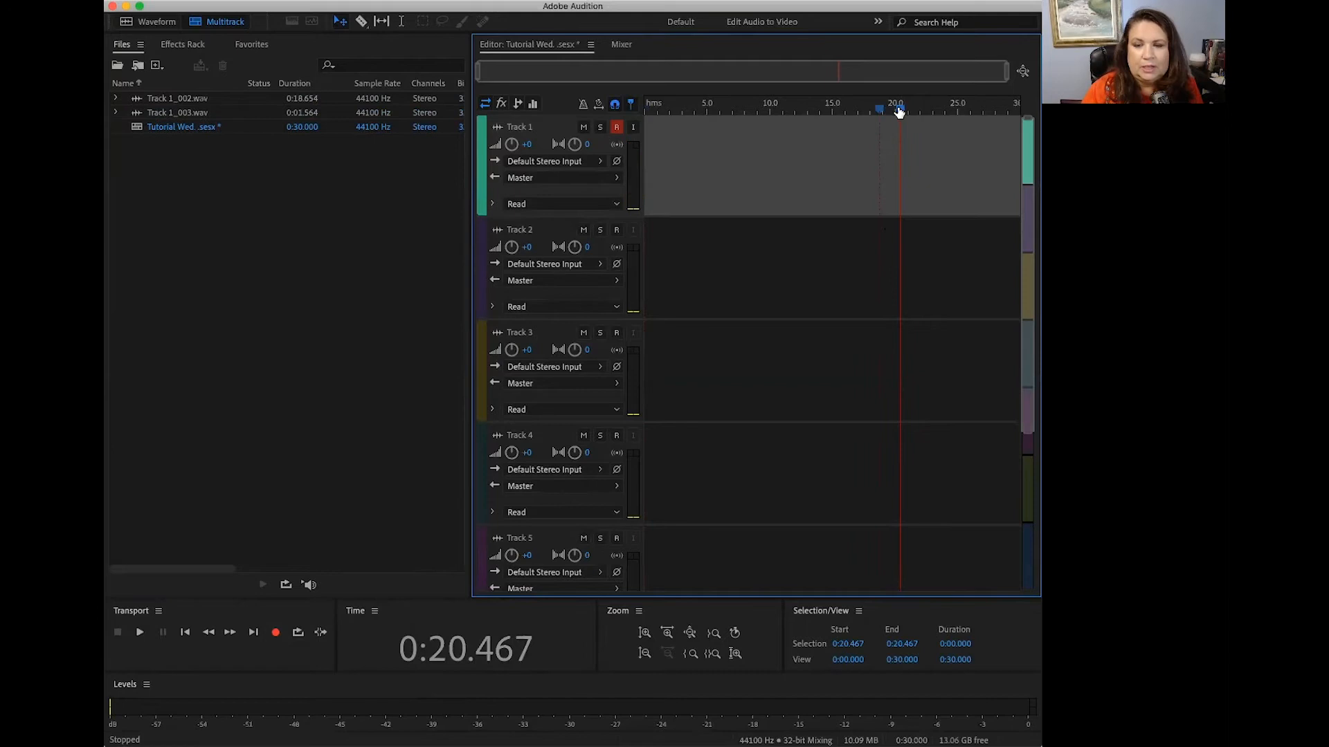
Step: Record a voice take of about 28 seconds on Track 1, starting from the beginning of the timeline
{"action": "left_click_drag", "start_coordinate": [900, 109], "coordinate": [635, 99]}
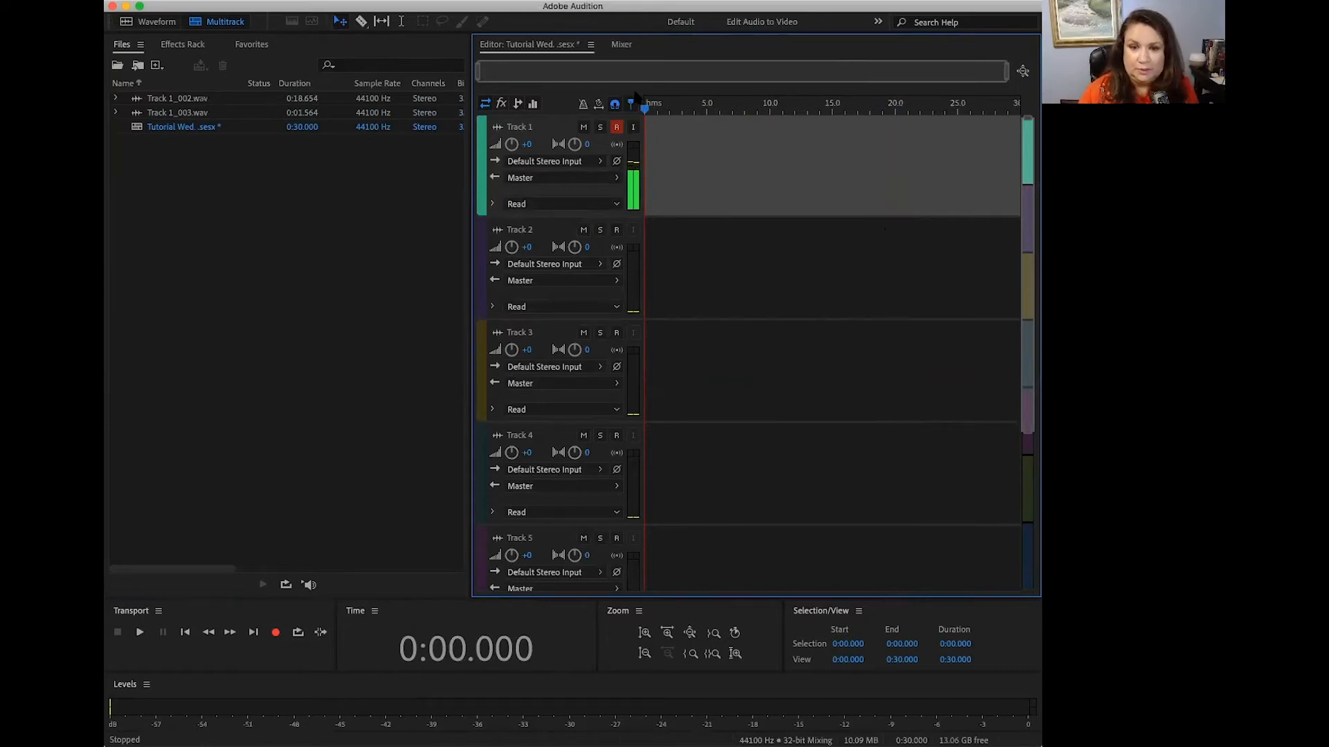
{"action": "left_click", "coordinate": [276, 633]}
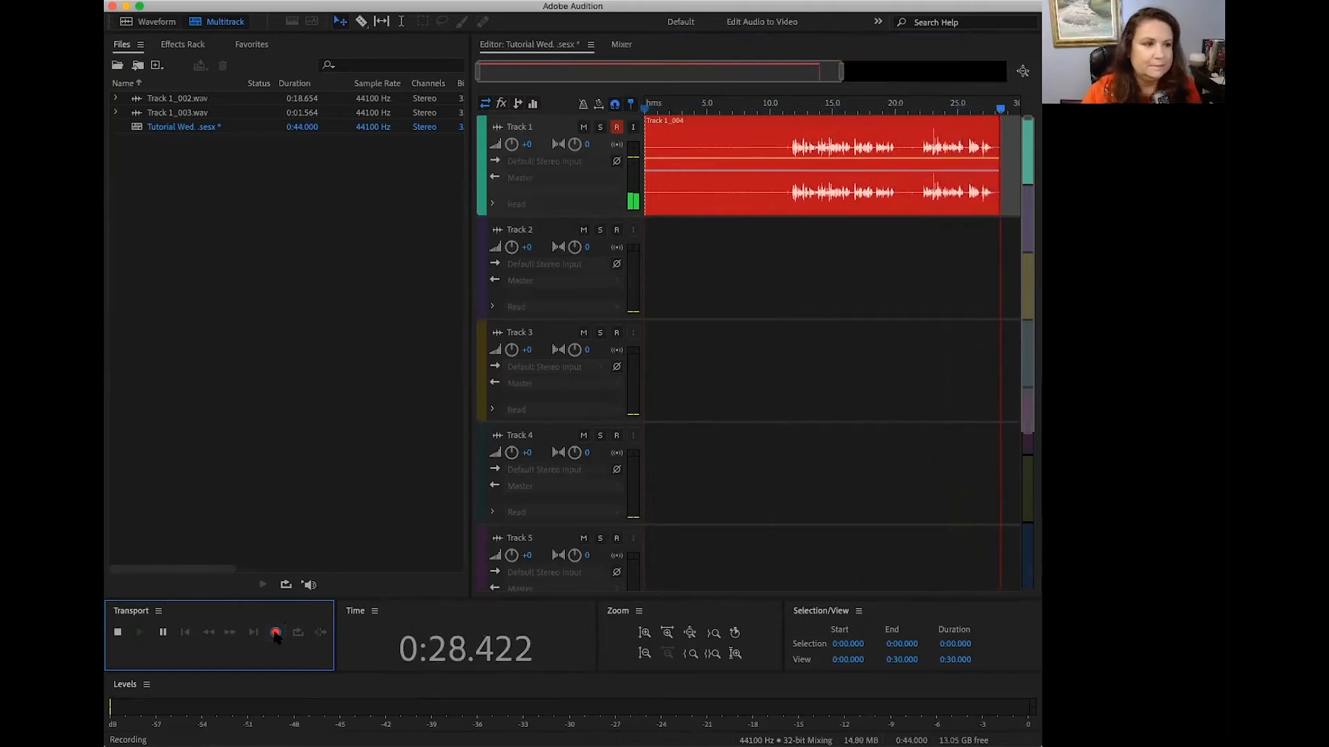
{"action": "left_click", "coordinate": [275, 634]}
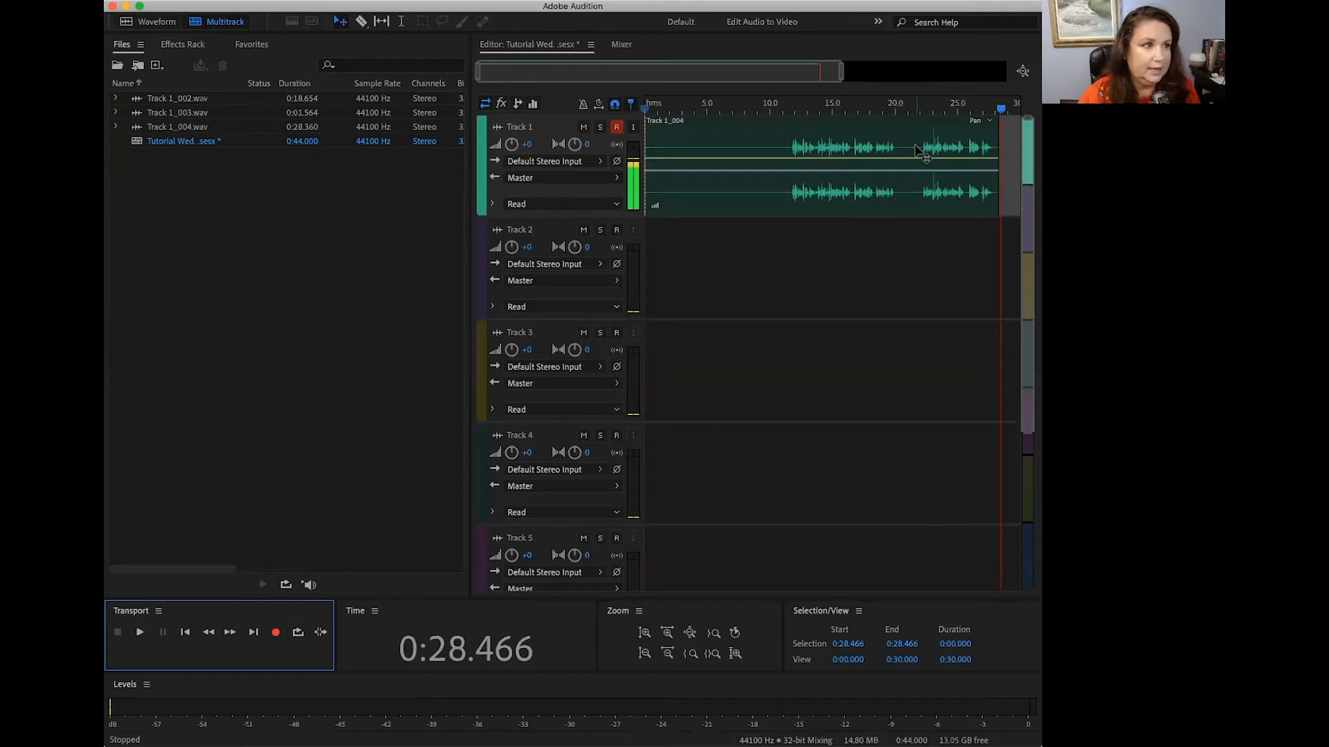
Step: Select the recorded clip on Track 1 and play it from about 10.9 seconds, just before the speech begins
{"action": "left_click", "coordinate": [768, 156]}
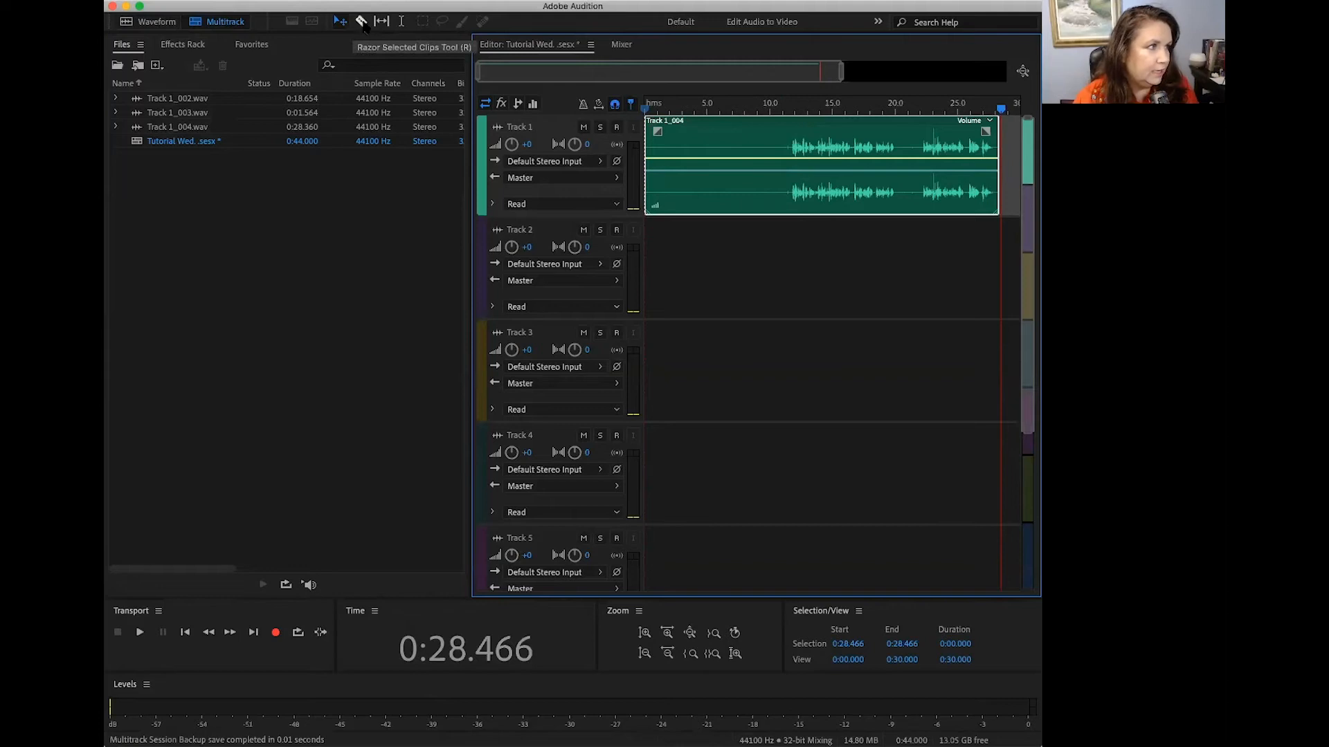
{"action": "left_click", "coordinate": [792, 109]}
{"action": "left_click_drag", "start_coordinate": [792, 109], "coordinate": [781, 104]}
{"action": "key", "text": "space"}
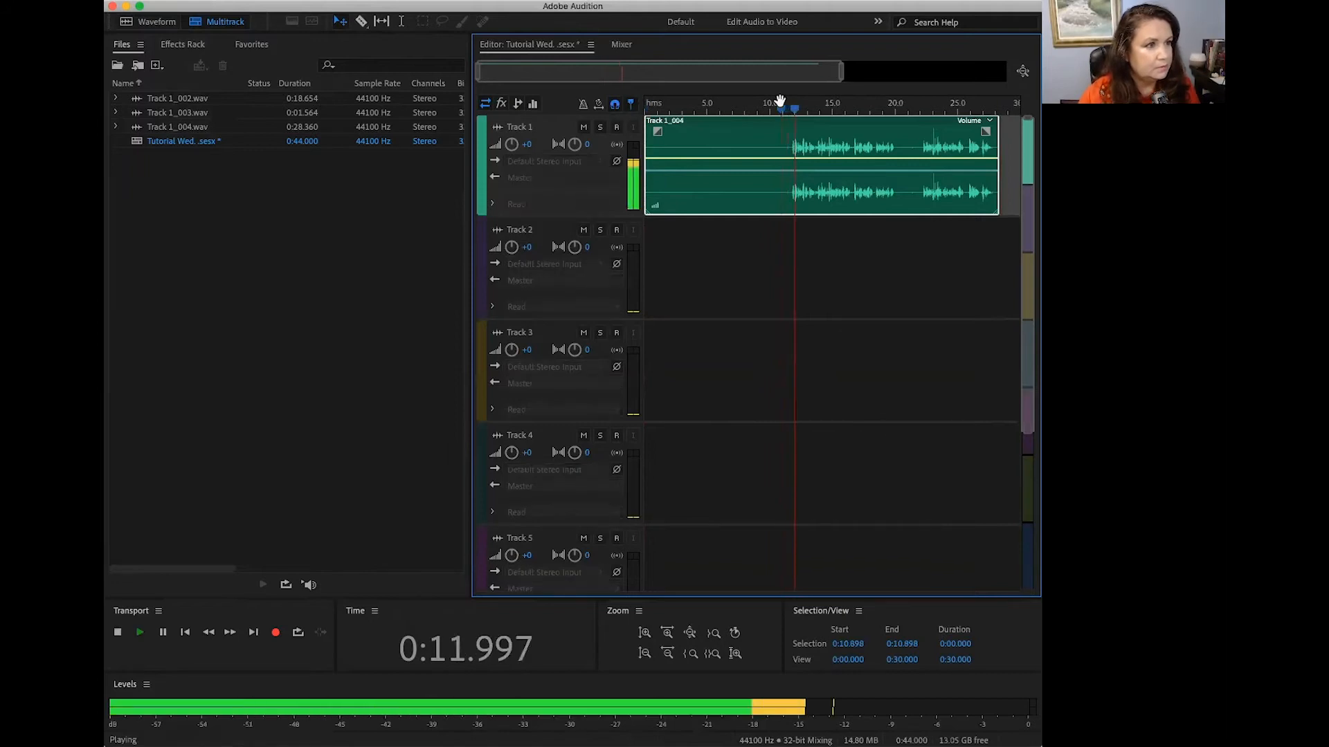
{"action": "key", "text": "space"}
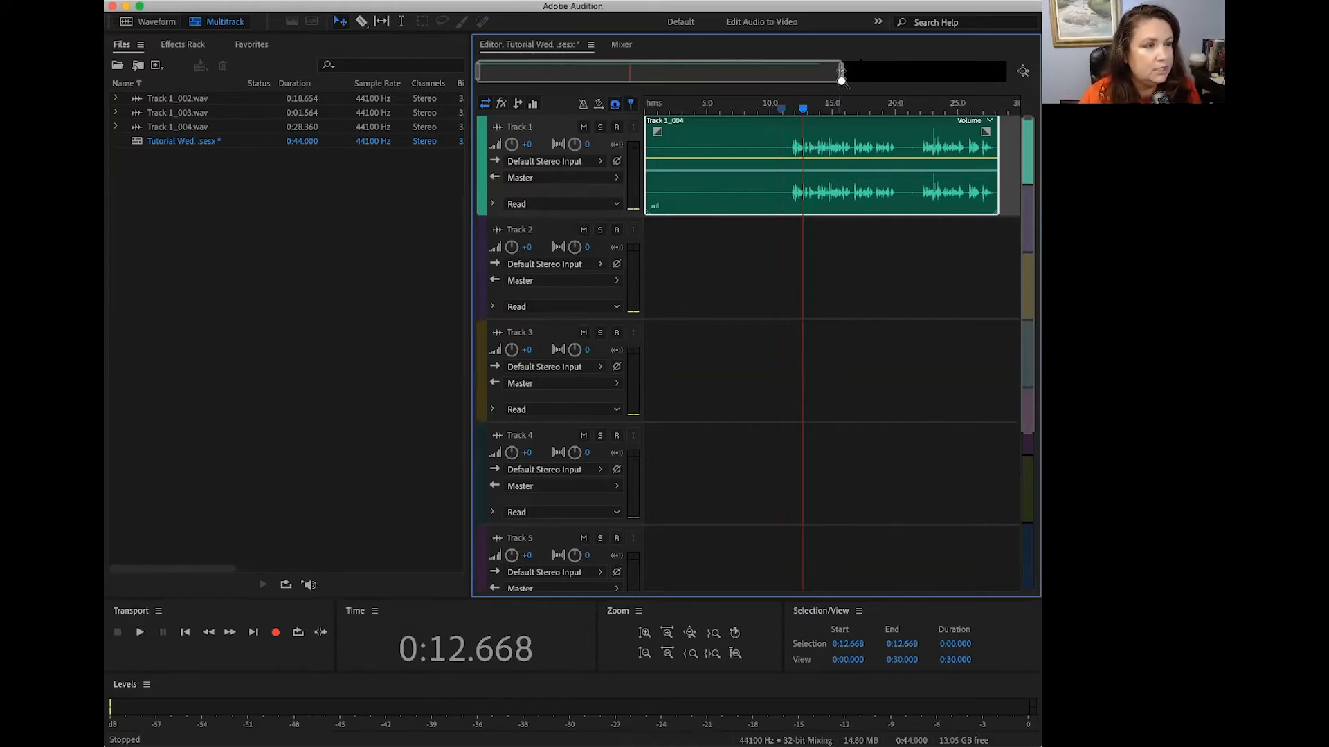
Step: Play the close-up section from about 11.3 seconds to locate the small noise before the first words
{"action": "left_click_drag", "start_coordinate": [840, 81], "coordinate": [654, 84]}
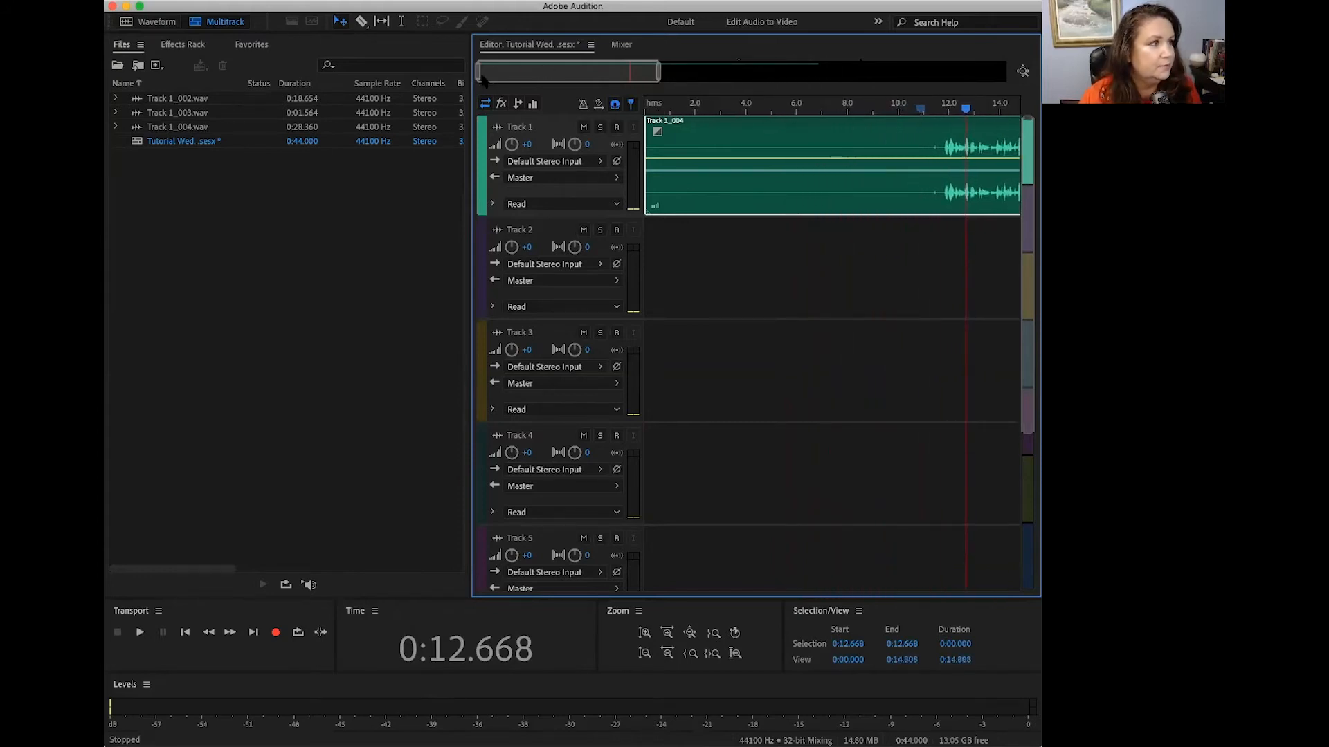
{"action": "left_click_drag", "start_coordinate": [477, 81], "coordinate": [601, 87]}
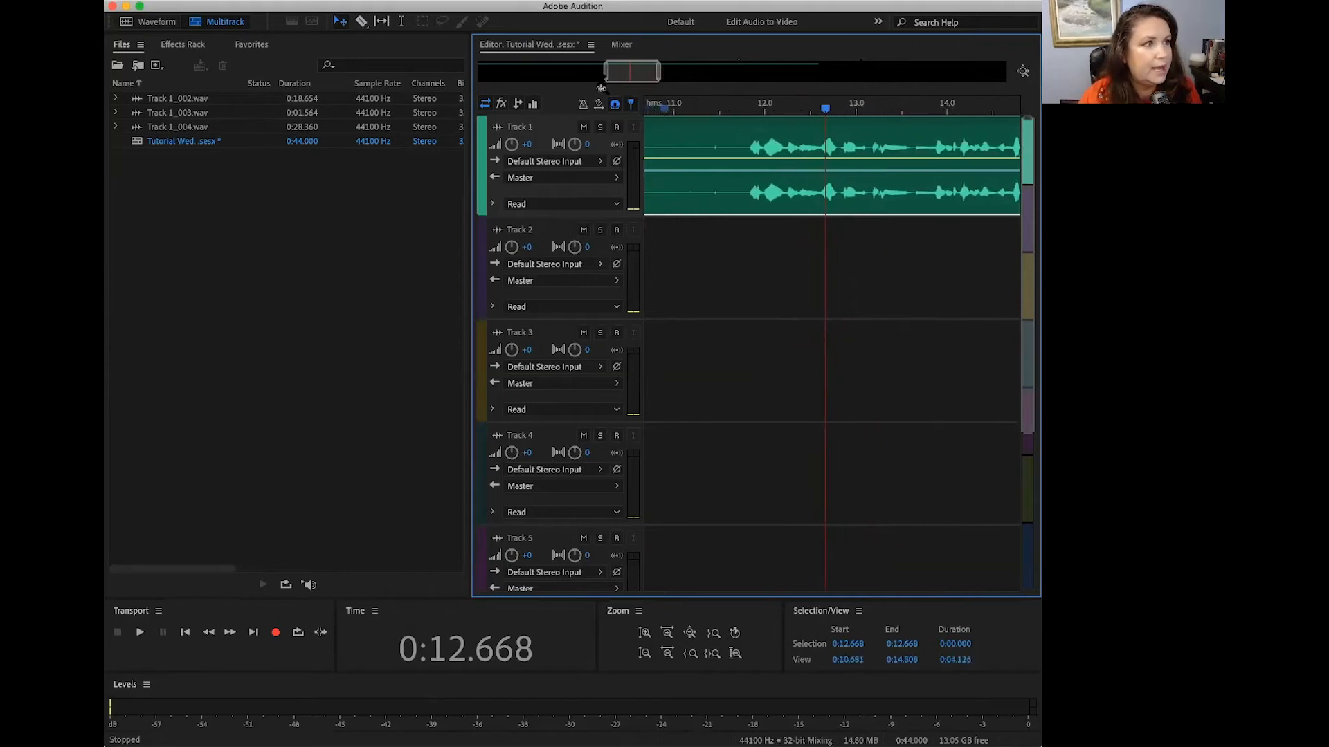
{"action": "left_click", "coordinate": [702, 114]}
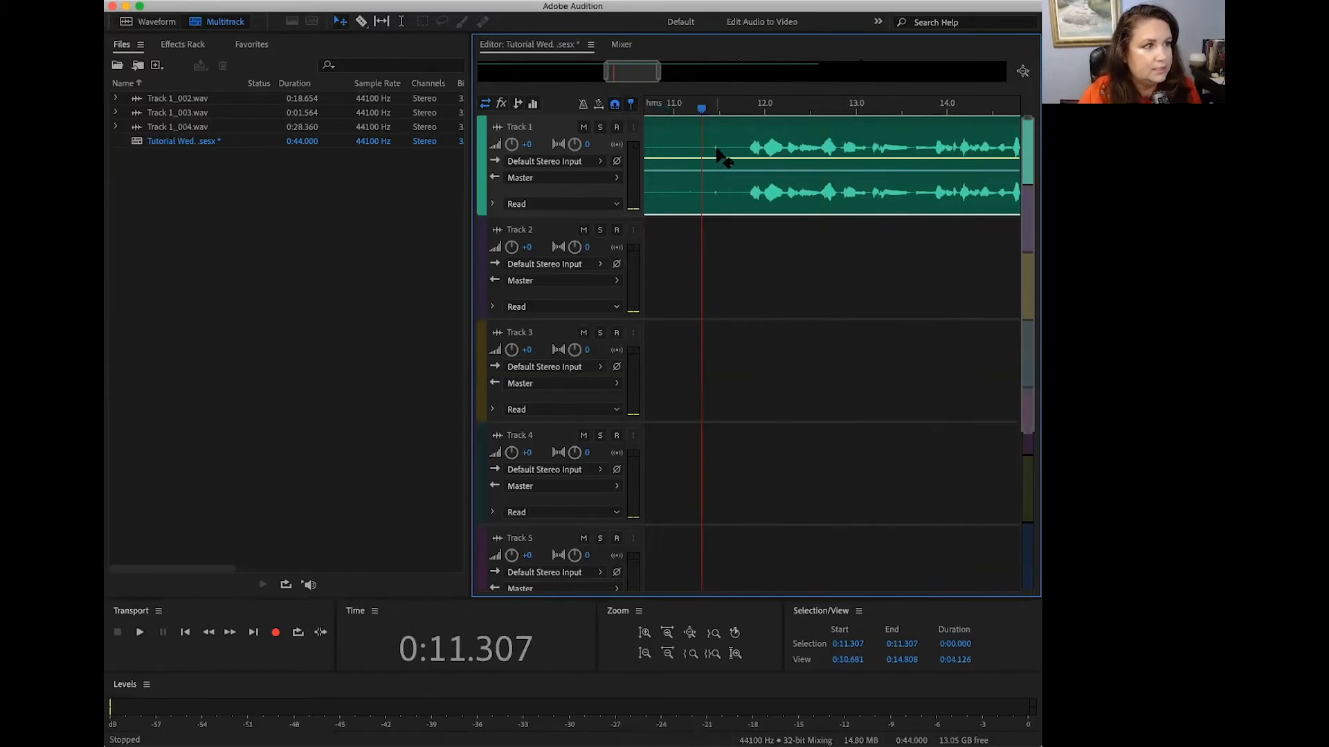
{"action": "key", "text": "space"}
{"action": "key", "text": "space"}
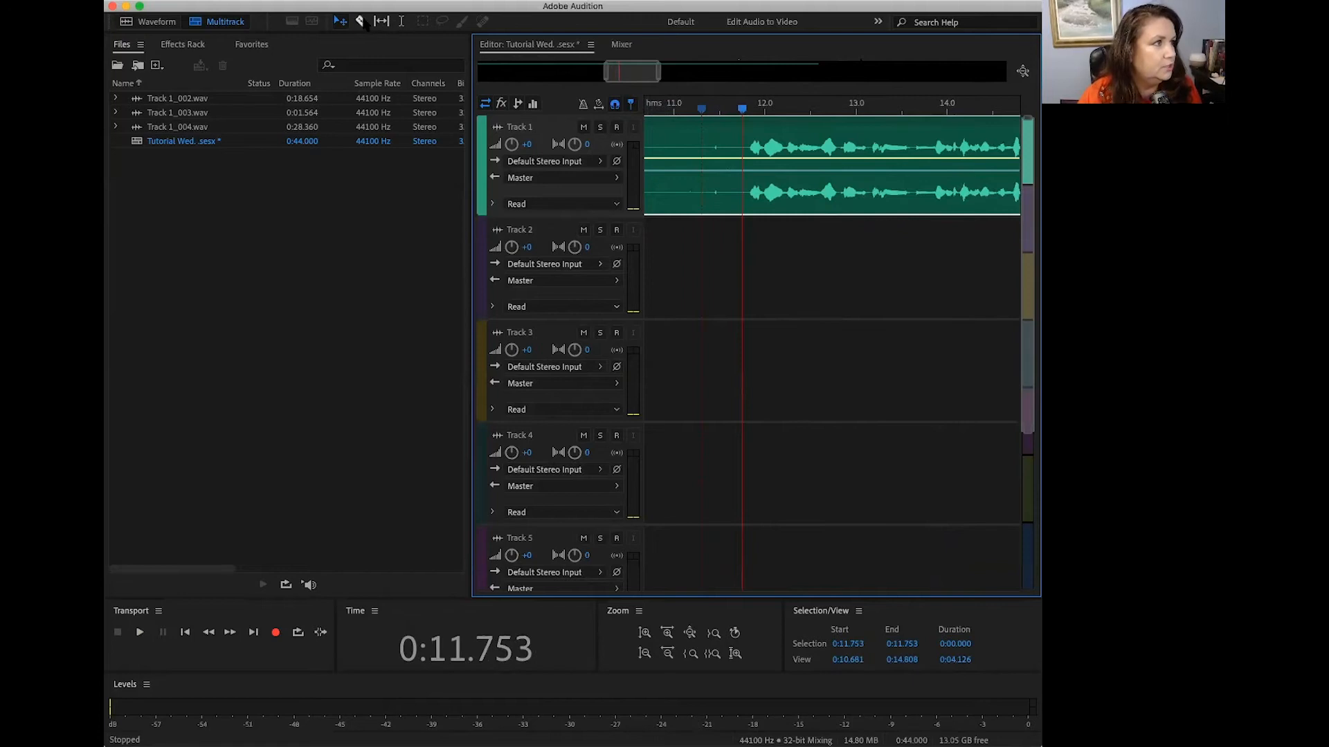
Step: Split the Track 1 clip with the Razor tool at about 11.75 and 11.2 seconds, on either side of the small noise
{"action": "left_click", "coordinate": [361, 22]}
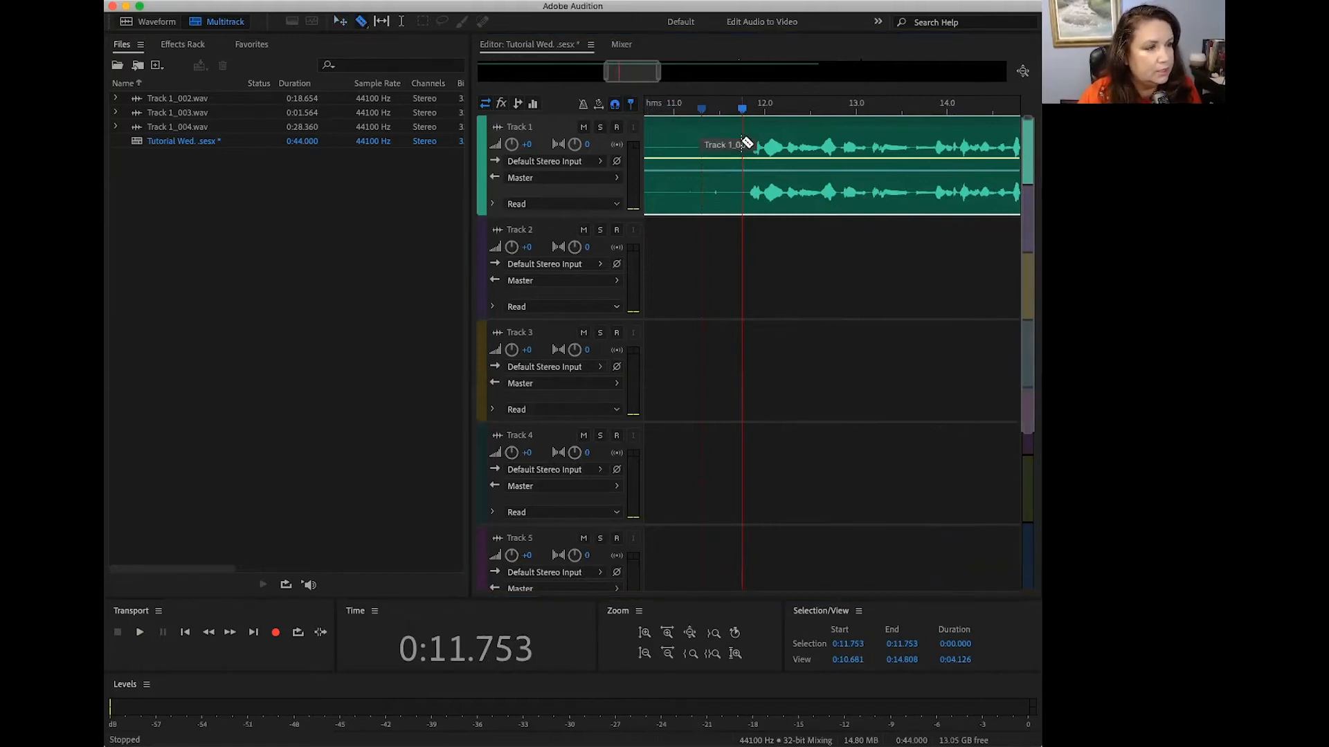
{"action": "left_click", "coordinate": [743, 141]}
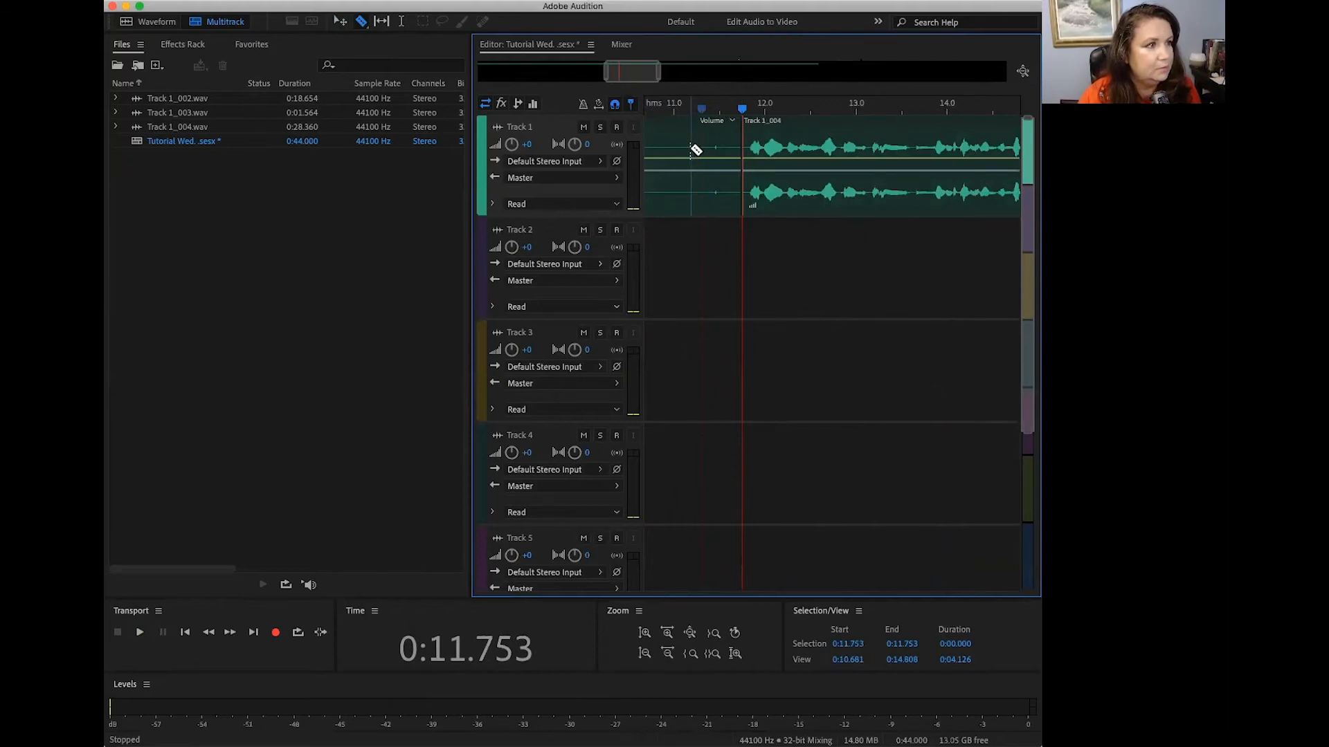
{"action": "left_click", "coordinate": [691, 148]}
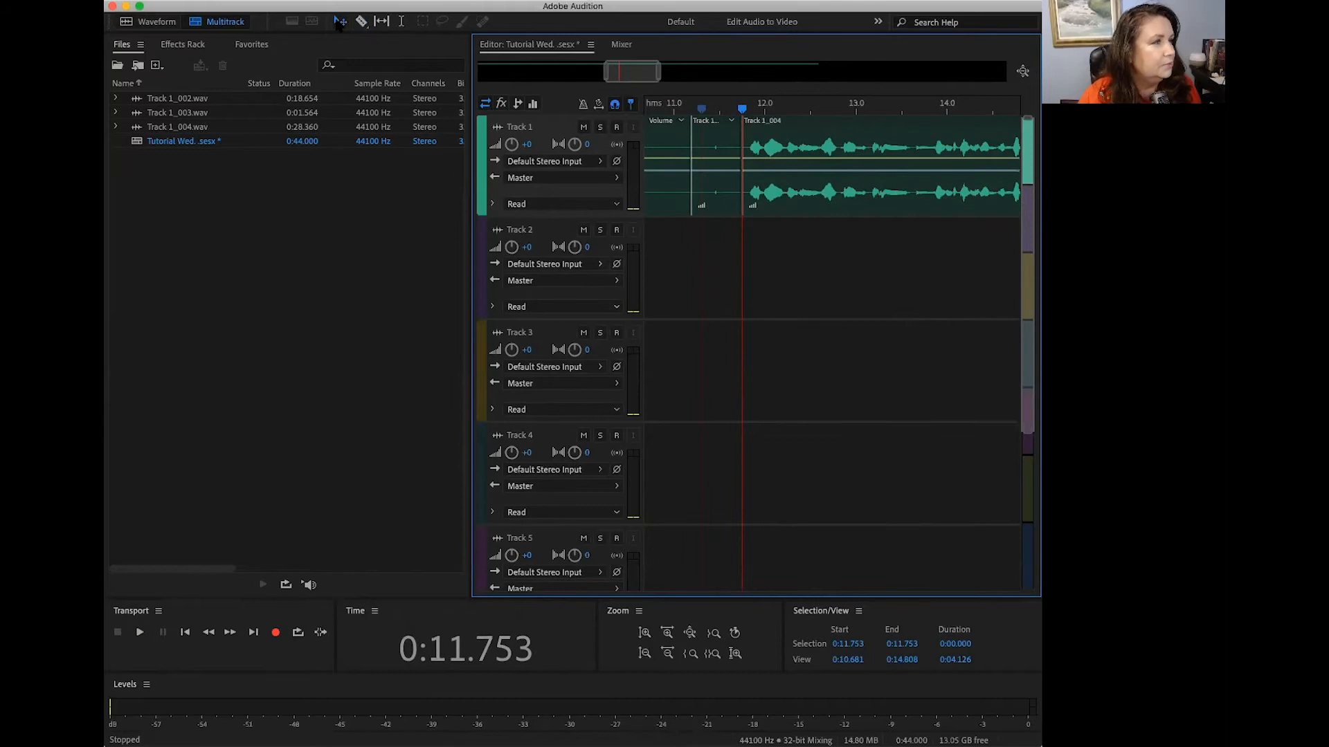
Step: Delete the short segment between the two cuts and move the speech clip against the preceding segment to close the gap
{"action": "left_click", "coordinate": [718, 146]}
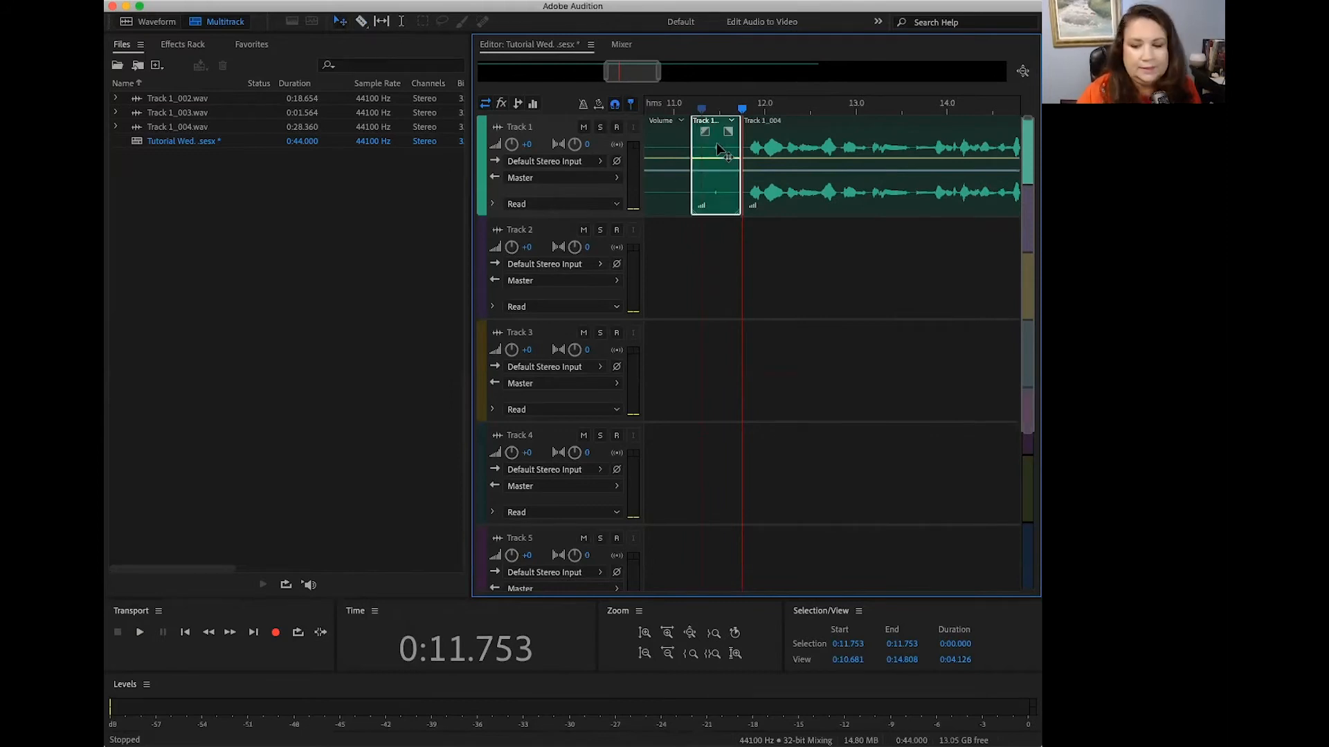
{"action": "key", "text": "Delete"}
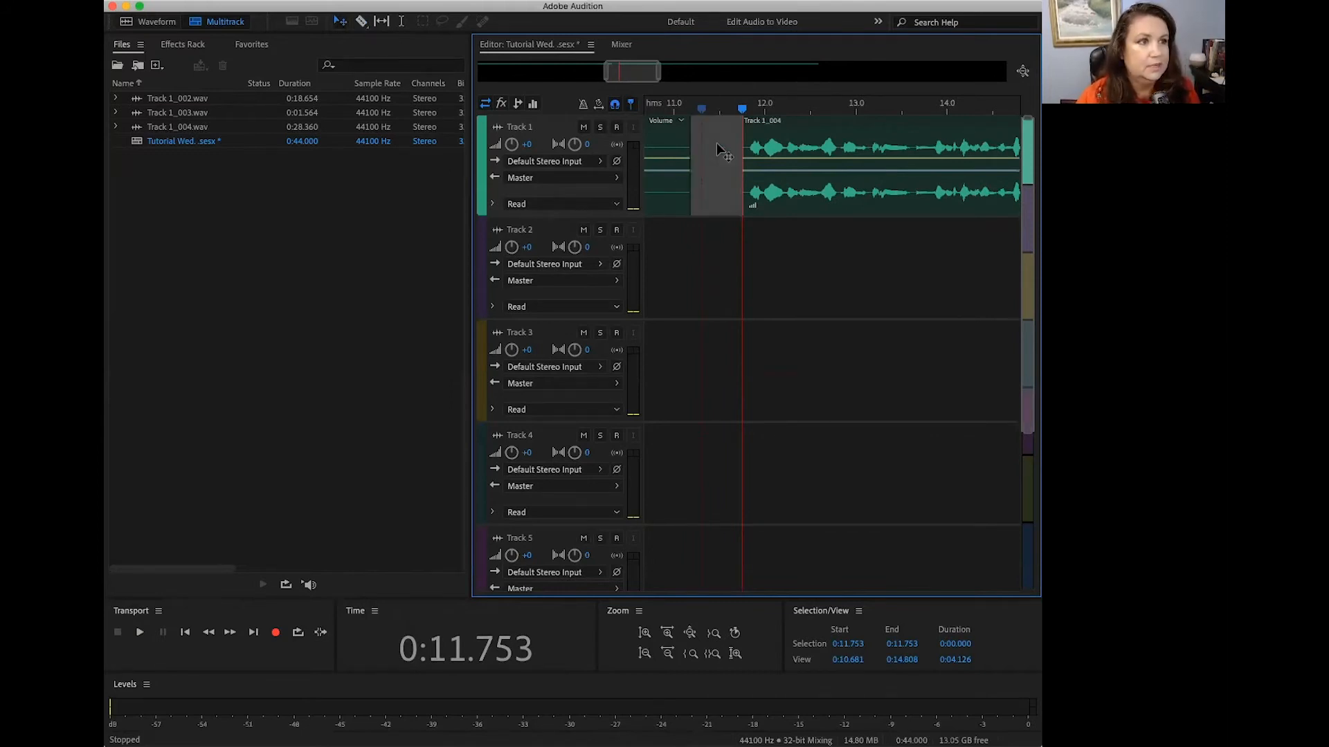
{"action": "left_click", "coordinate": [807, 132]}
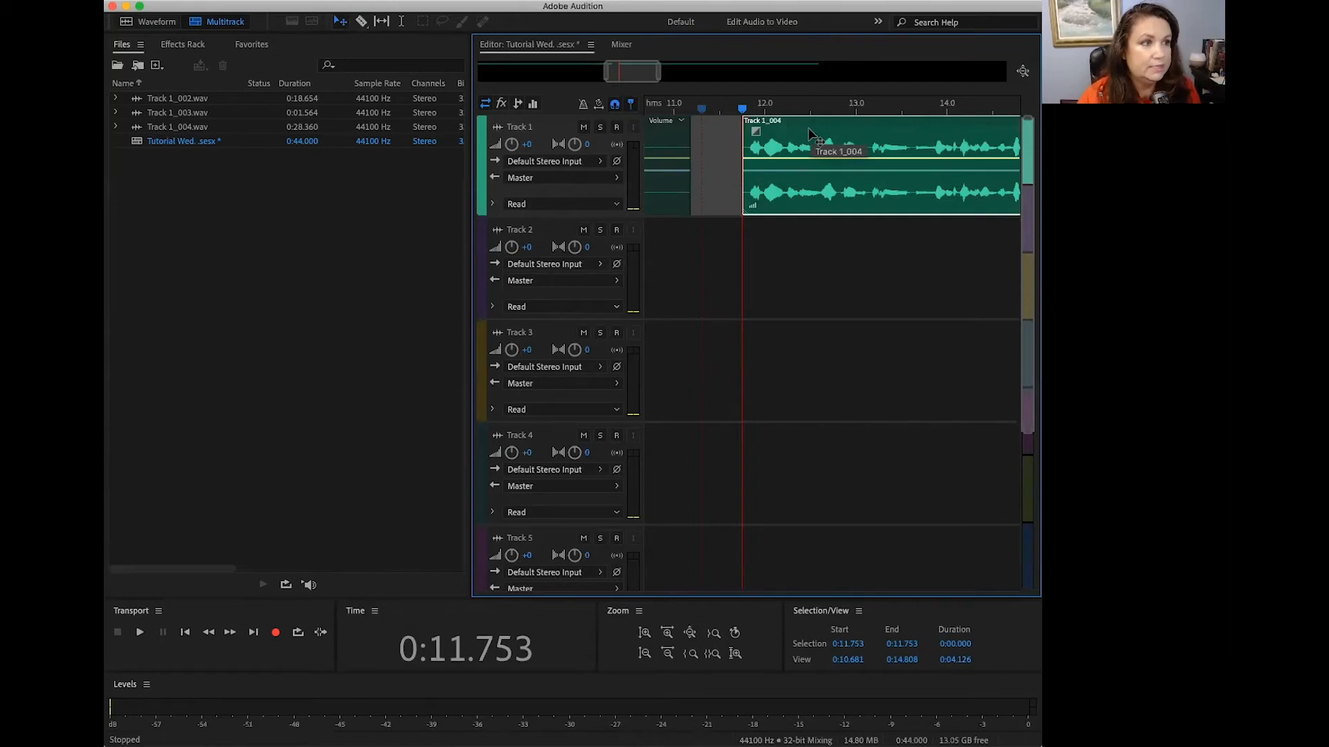
{"action": "left_click_drag", "start_coordinate": [807, 132], "coordinate": [762, 138]}
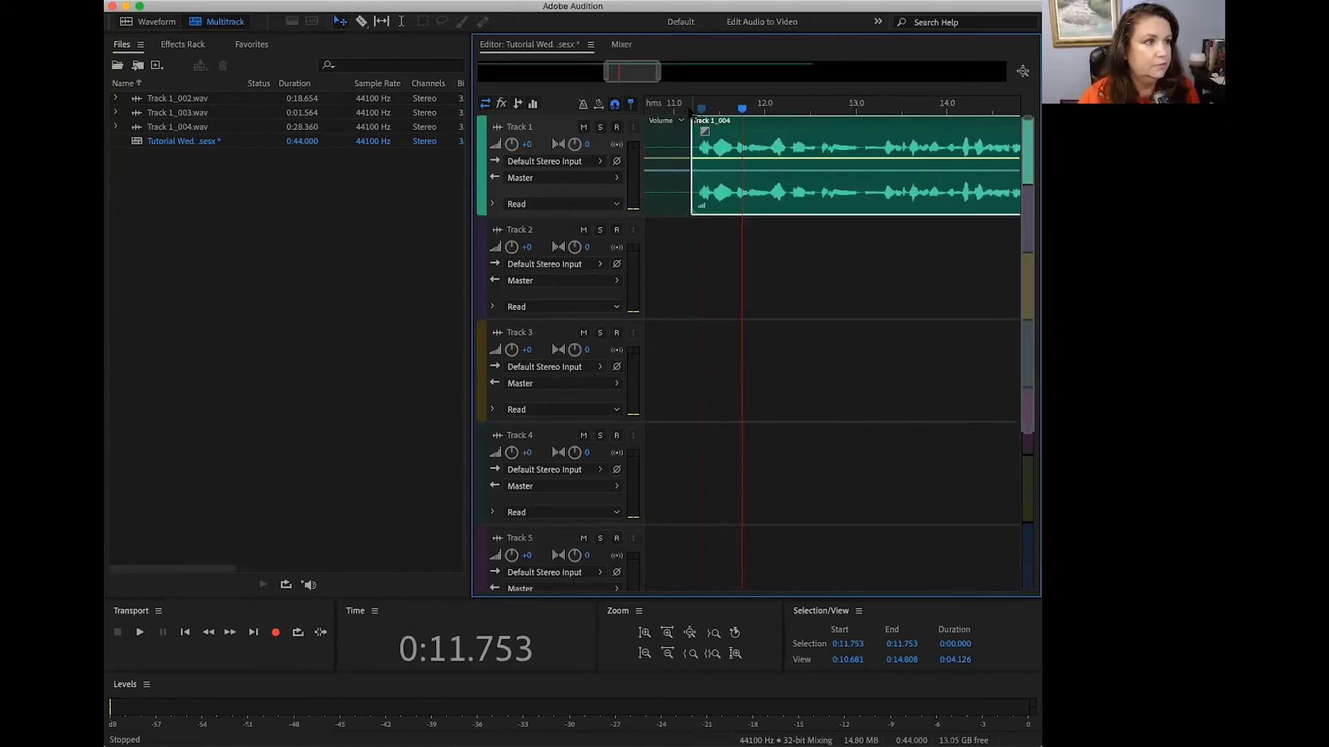
Step: Play the edited track across the join, from about 11.1 to 21 seconds
{"action": "left_click", "coordinate": [685, 107]}
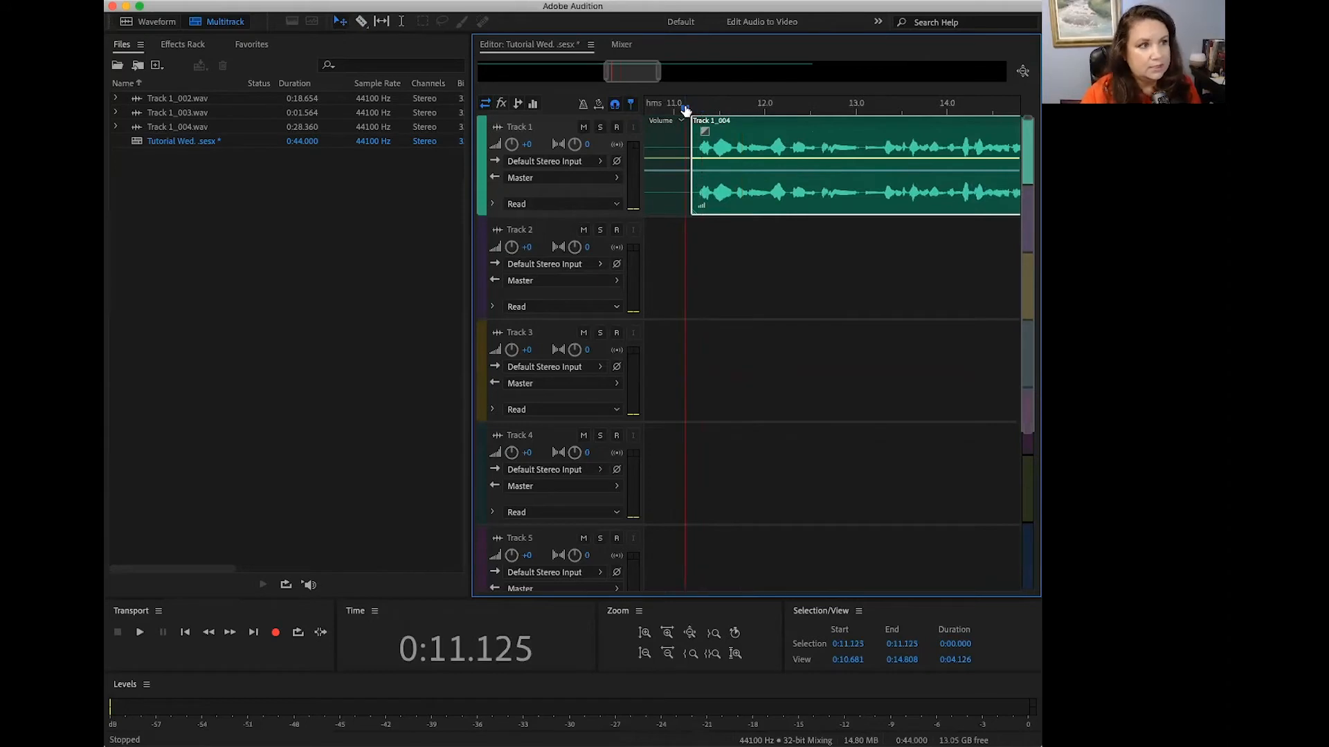
{"action": "key", "text": "space"}
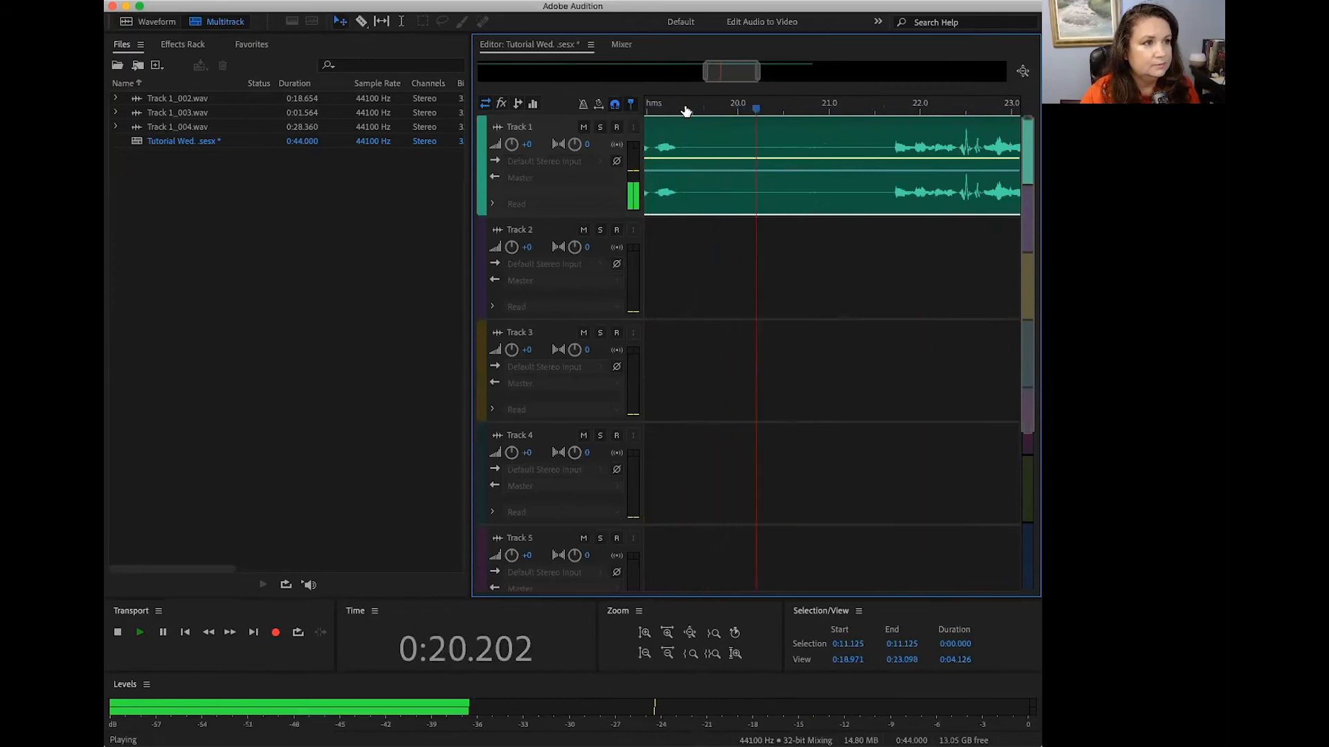
{"action": "key", "text": "space"}
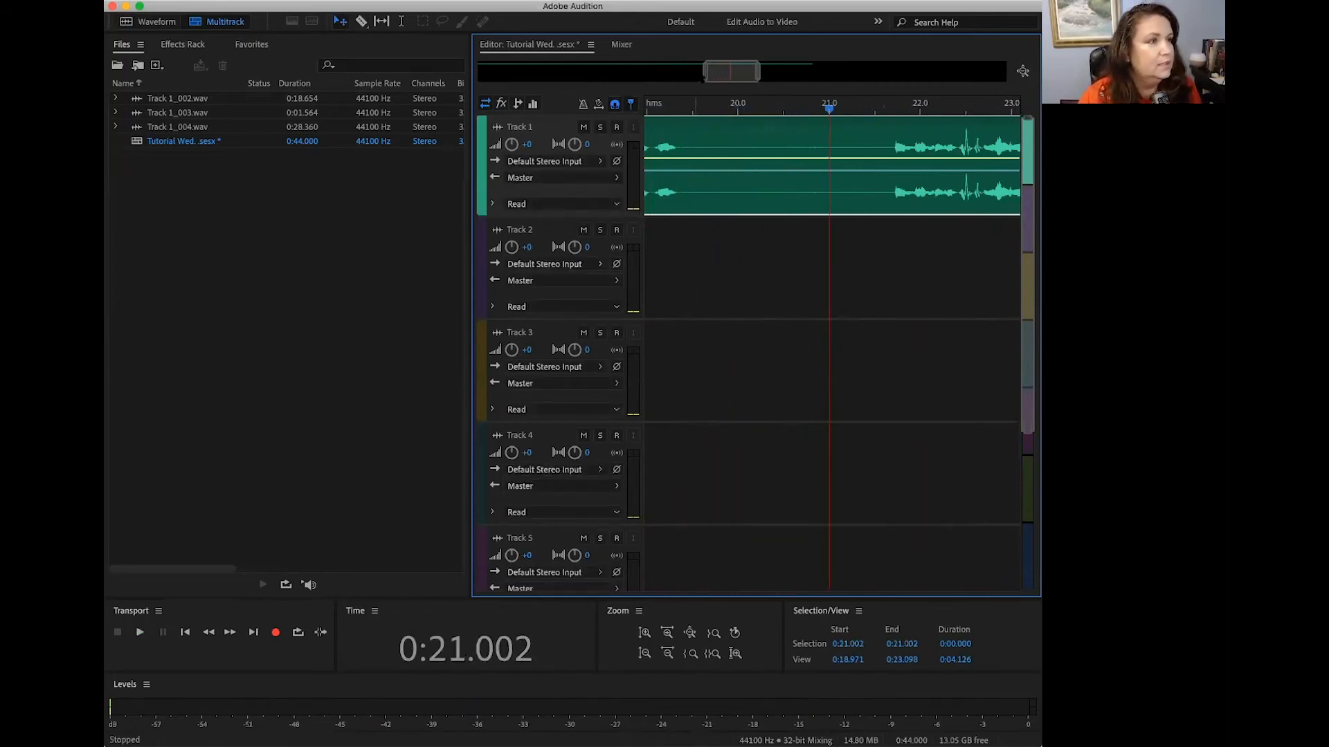
Step: Replay the speech from about 17 to 19.3 seconds to locate the start and end of the phrase there
{"action": "left_click_drag", "start_coordinate": [705, 71], "coordinate": [681, 72]}
{"action": "left_click", "coordinate": [656, 105]}
{"action": "key", "text": "space"}
{"action": "key", "text": "space"}
{"action": "key", "text": "space"}
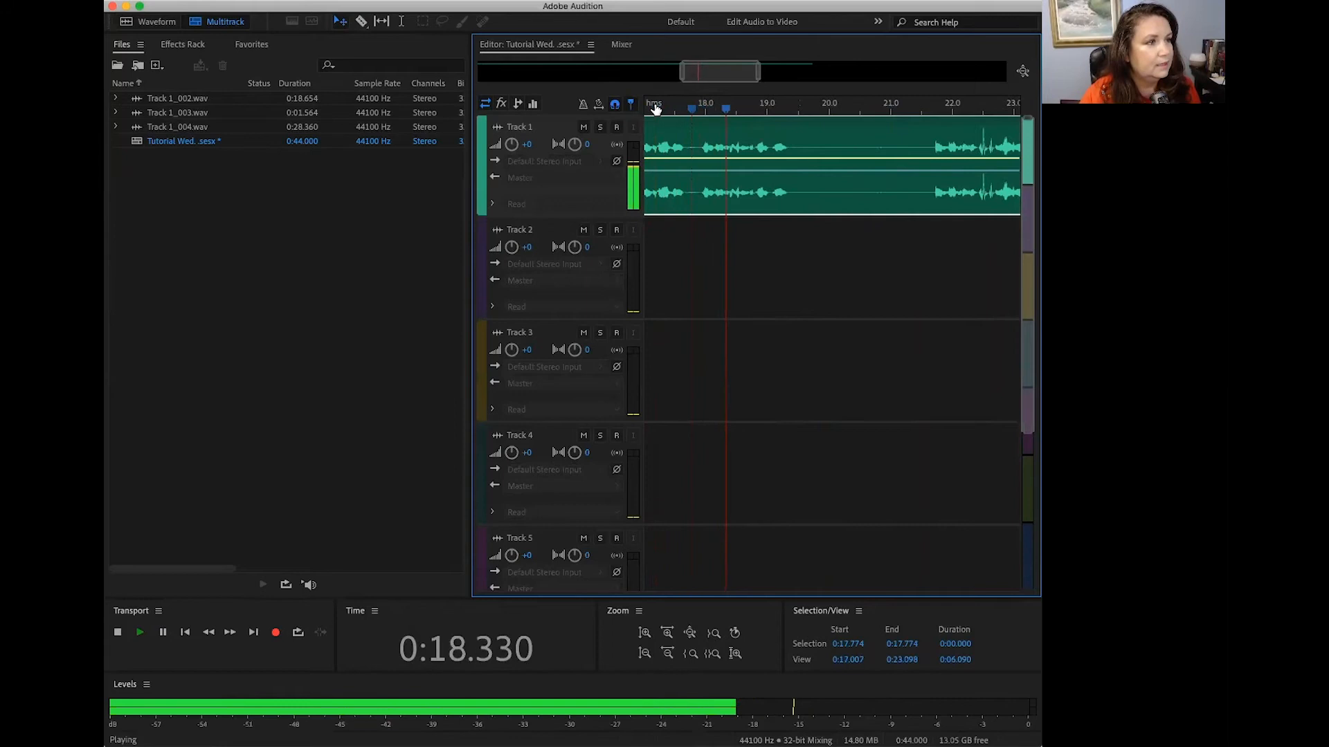
{"action": "key", "text": "space"}
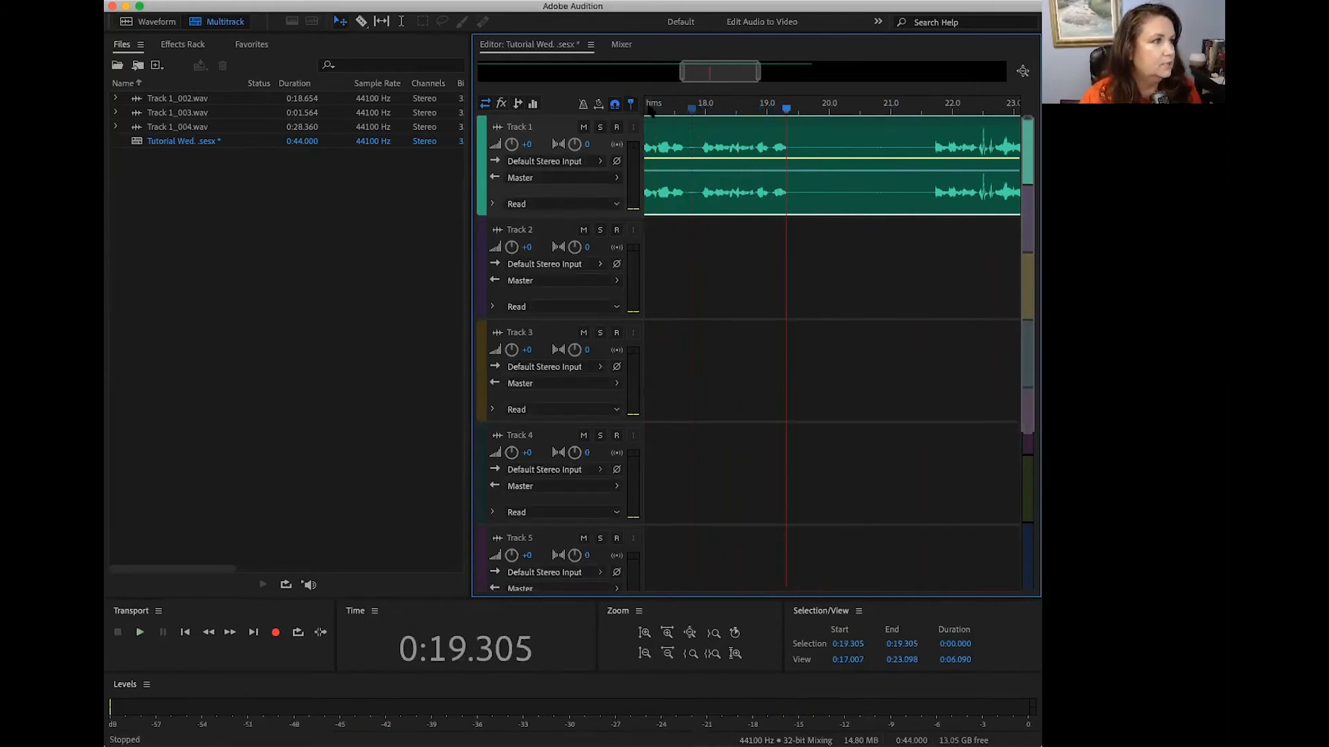
Step: Split the clip at about 17.7 seconds and, after playing on to about 23 seconds, again at about 21.6 seconds before speech resumes
{"action": "left_click", "coordinate": [362, 22]}
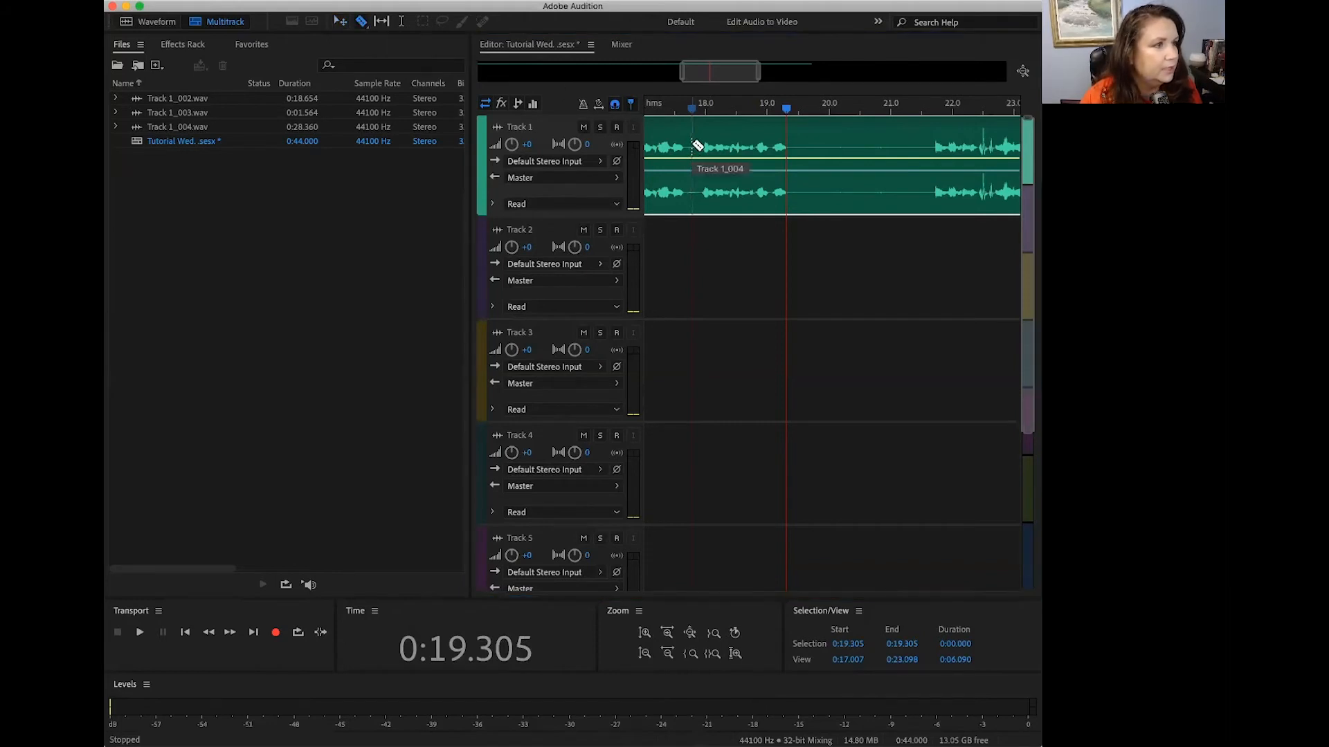
{"action": "left_click", "coordinate": [689, 146]}
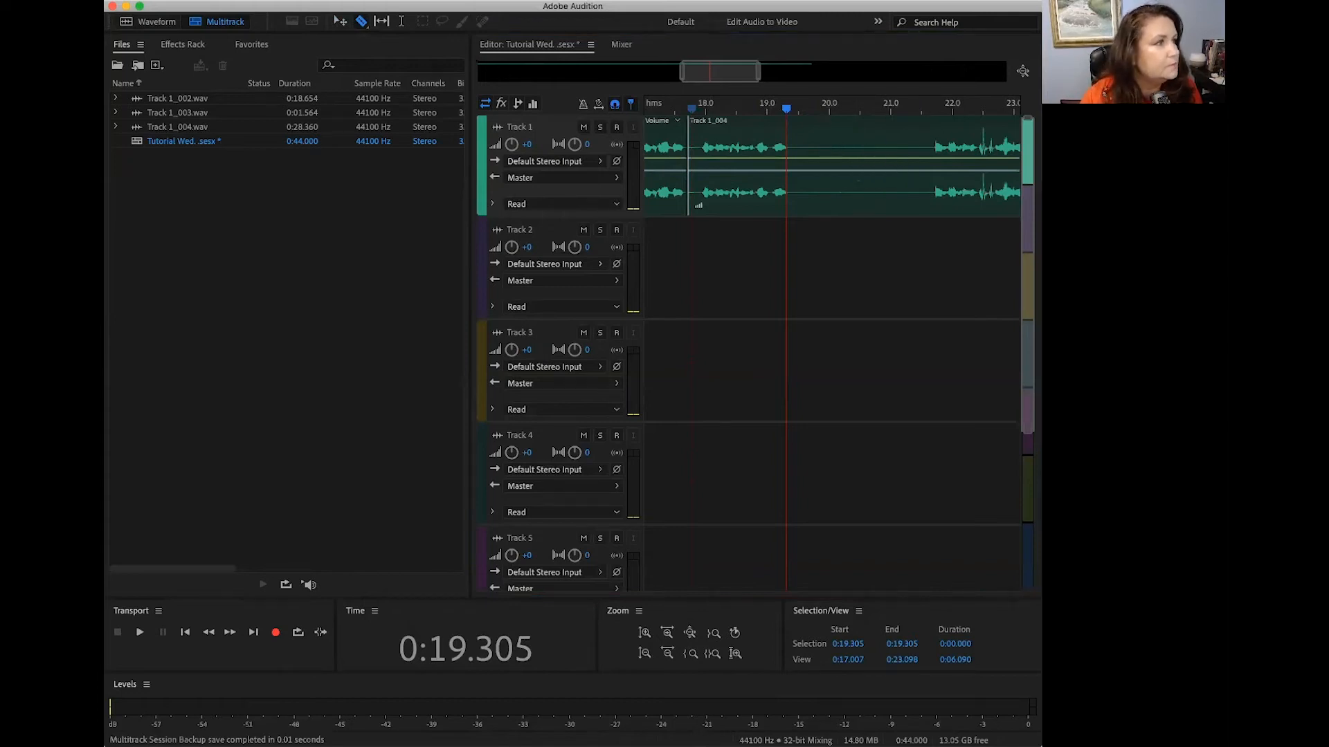
{"action": "left_click", "coordinate": [342, 22]}
{"action": "key", "text": "space"}
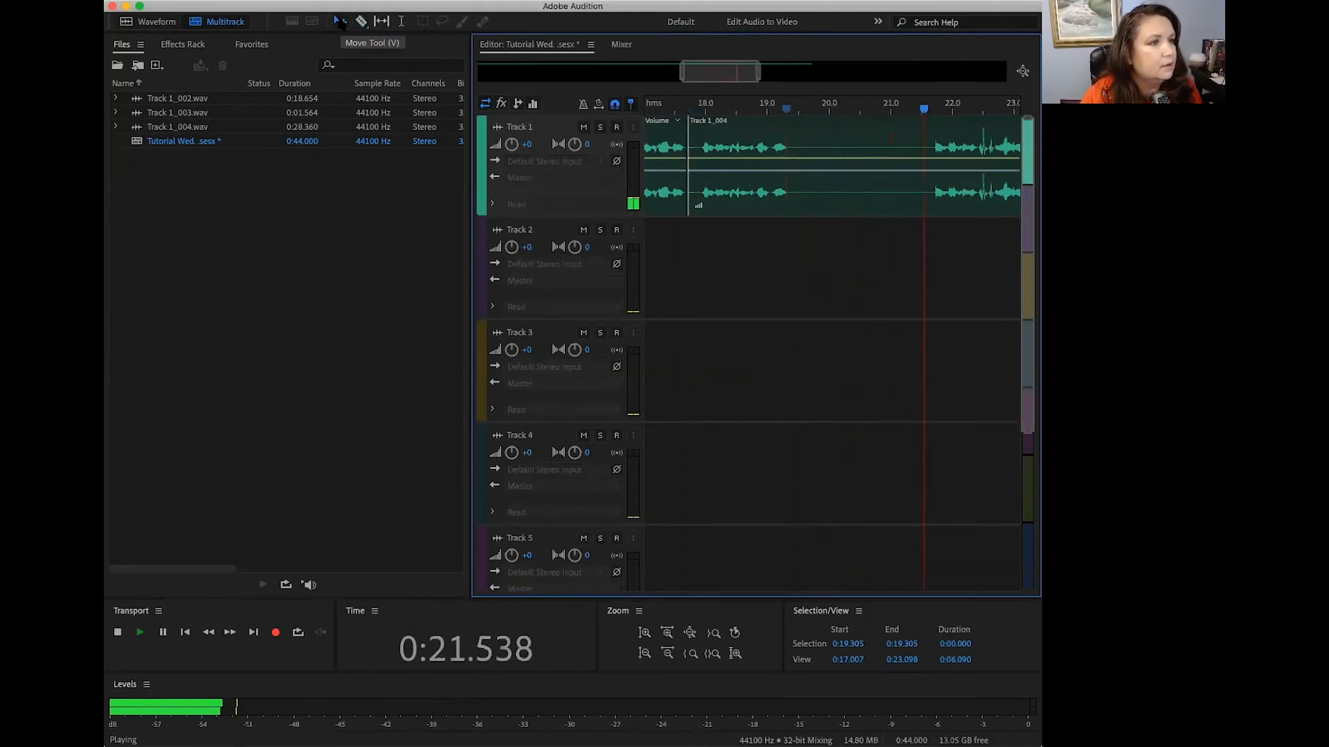
{"action": "key", "text": "space"}
{"action": "key", "text": "space"}
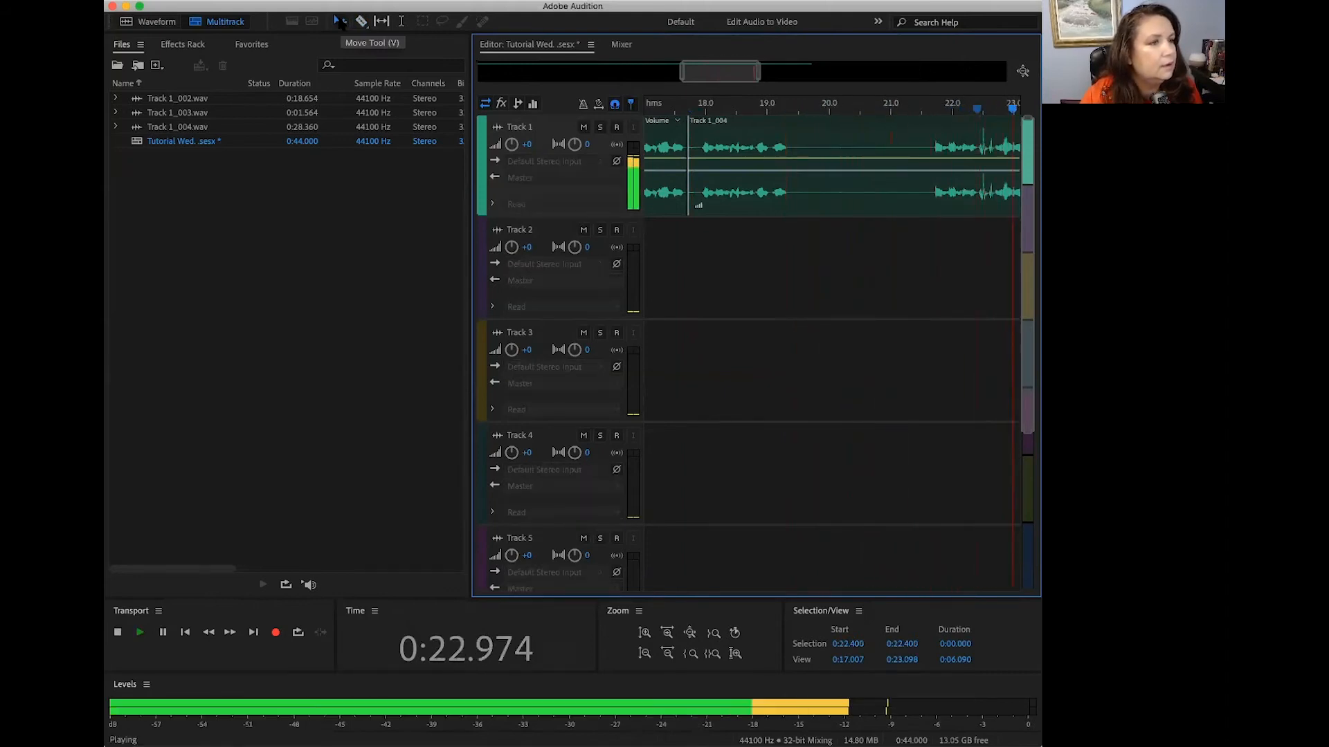
{"action": "key", "text": "space"}
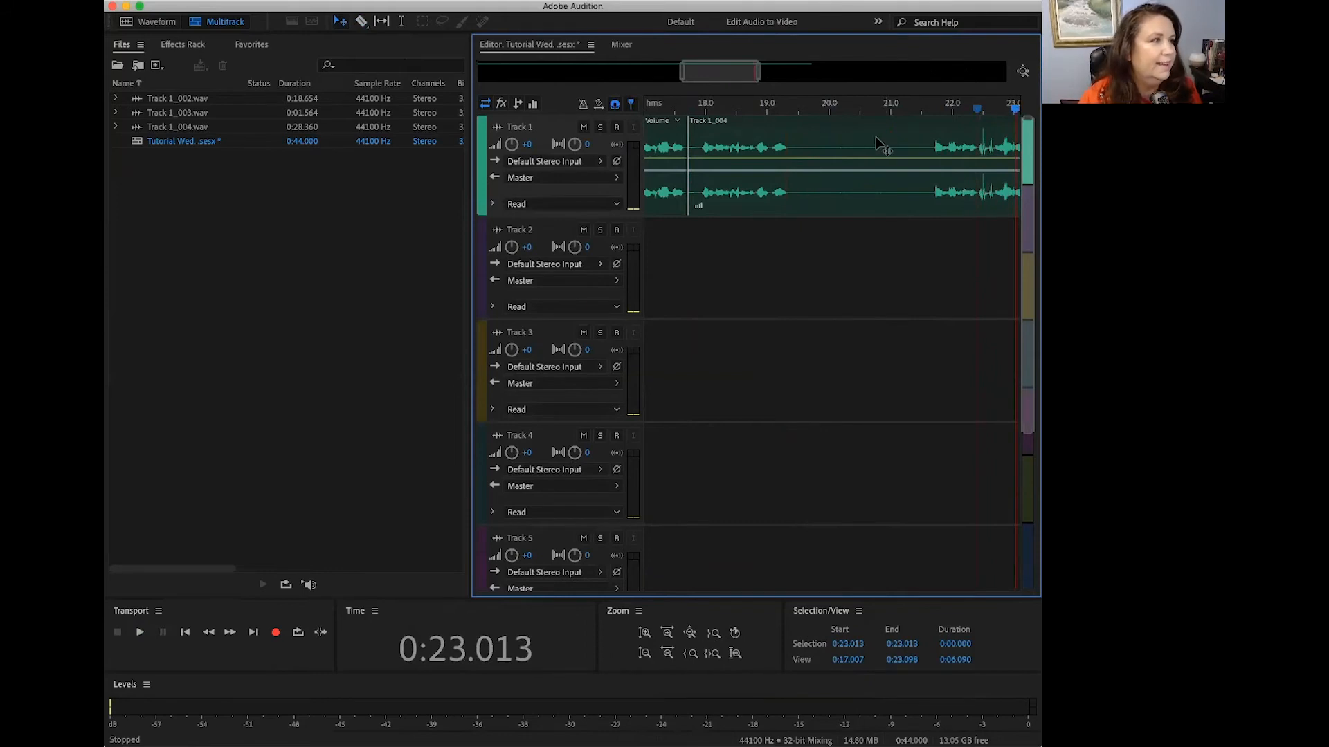
{"action": "left_click", "coordinate": [360, 22]}
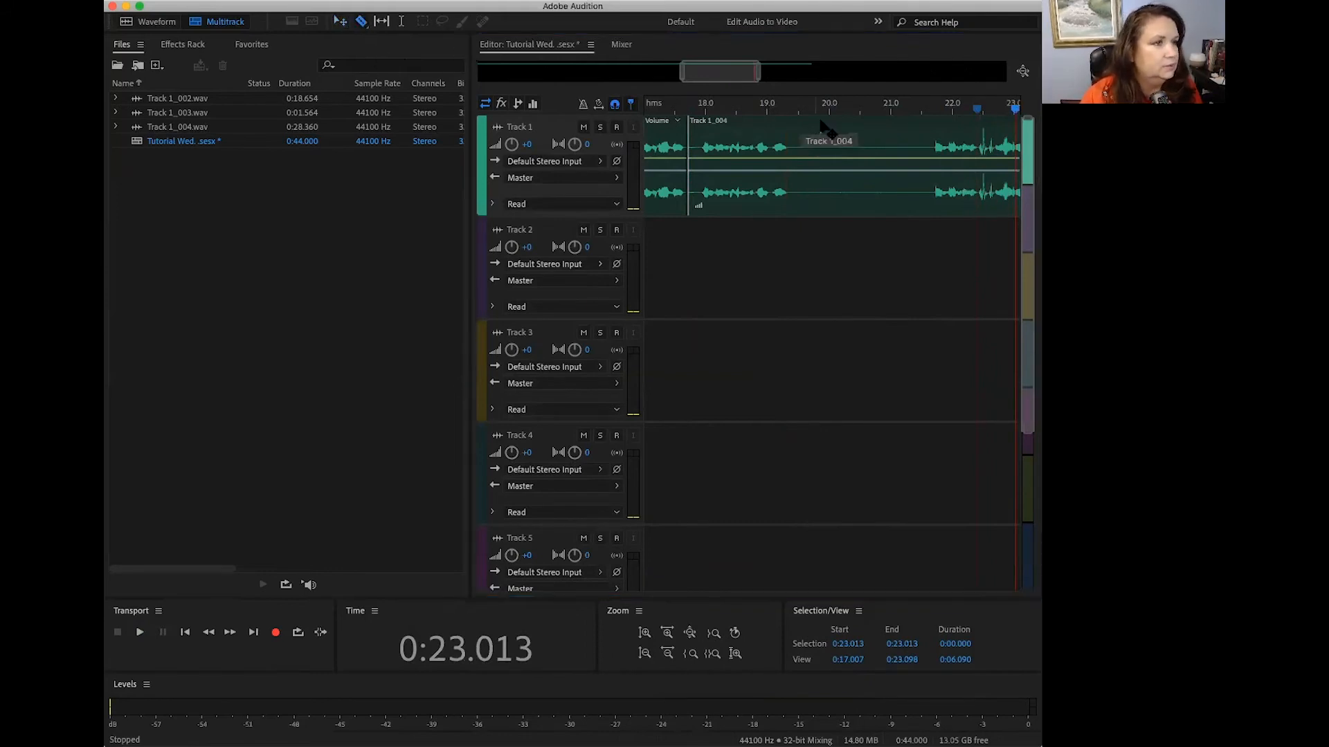
{"action": "left_click", "coordinate": [930, 136]}
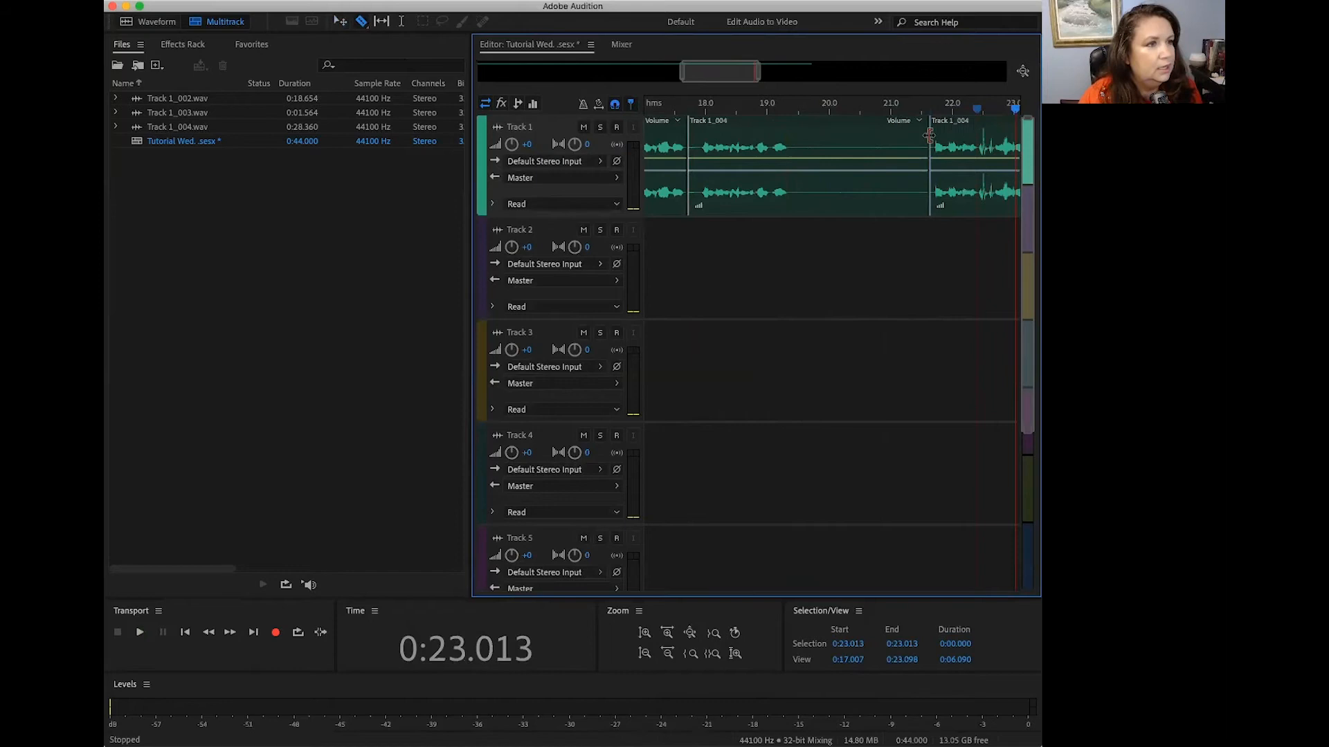
Step: Delete the segment between the 17.7 and 21.6 second cuts and move the following clip back to close the gap
{"action": "left_click", "coordinate": [340, 22]}
{"action": "left_click", "coordinate": [817, 142]}
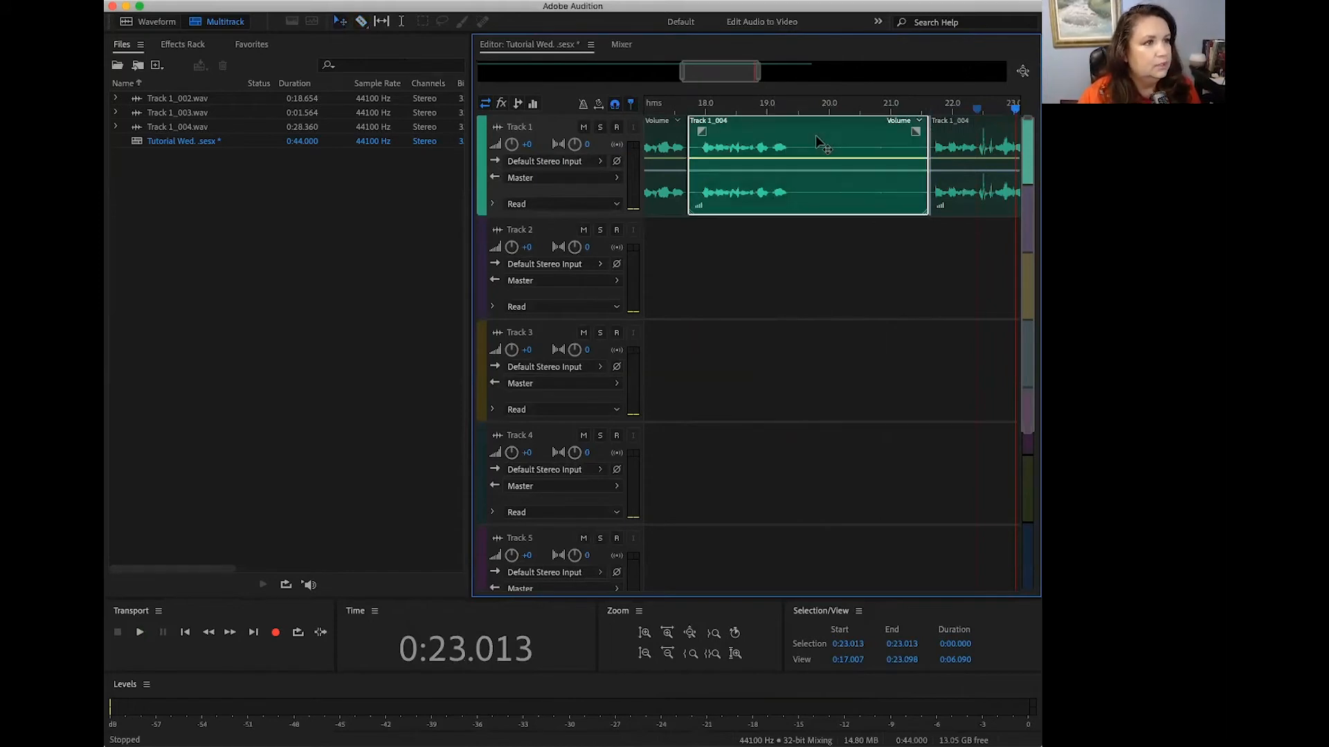
{"action": "key", "text": "Delete"}
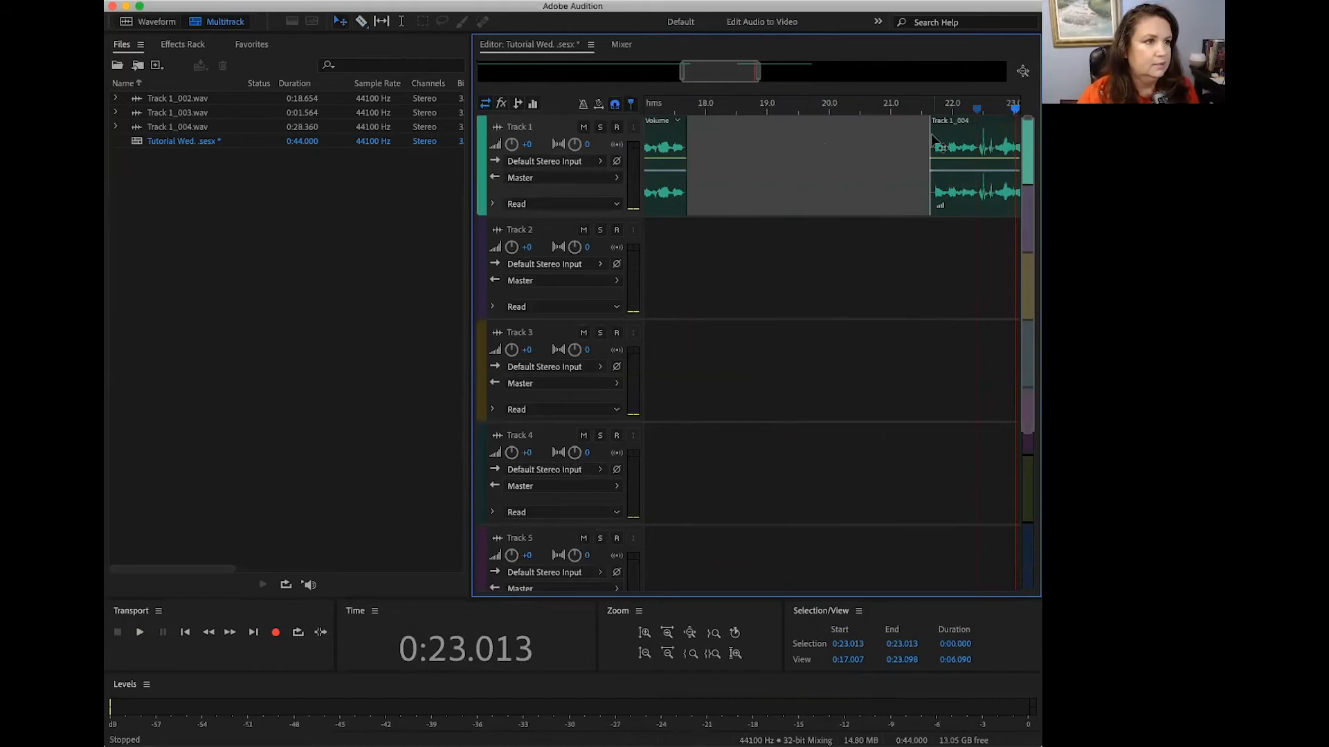
{"action": "left_click", "coordinate": [957, 131]}
{"action": "left_click_drag", "start_coordinate": [957, 133], "coordinate": [718, 151]}
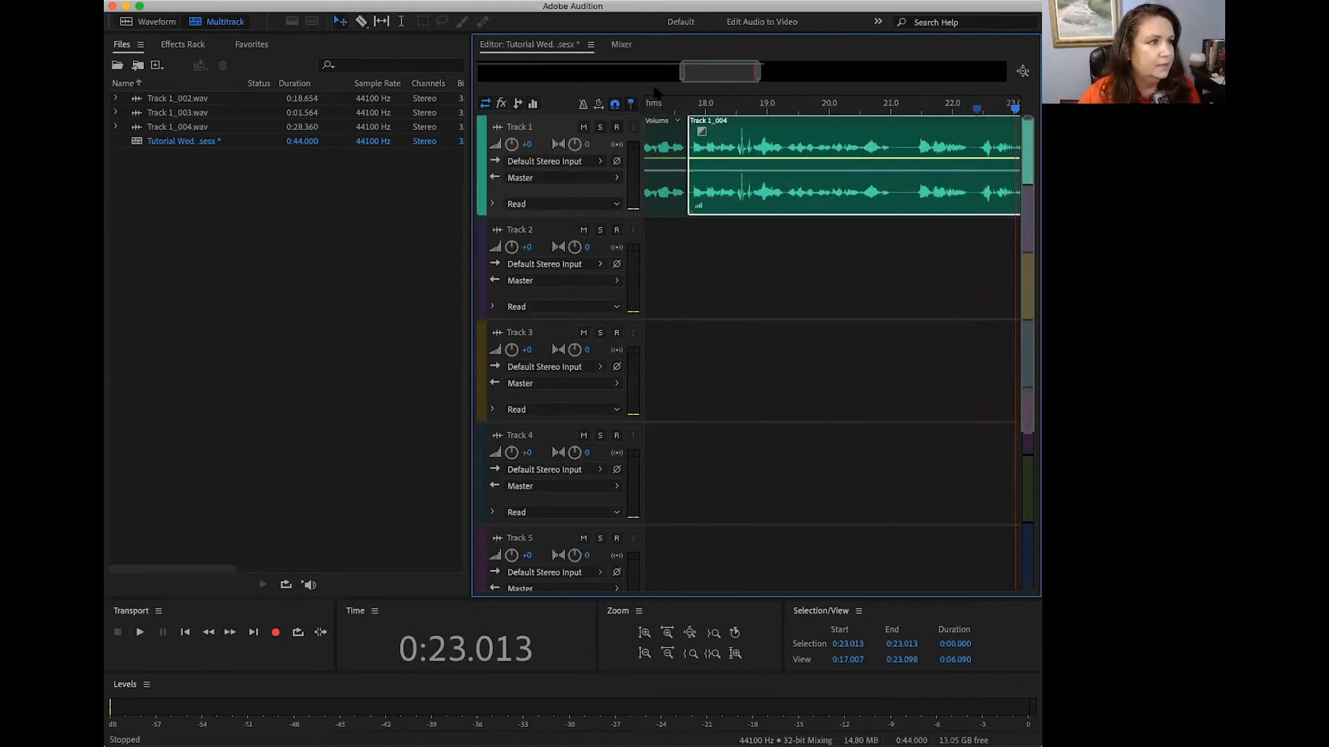
Step: Play Track 1 across the new join, from about 17.3 to 23.3 seconds, and return the playhead to about 10.6 seconds
{"action": "left_click", "coordinate": [665, 108]}
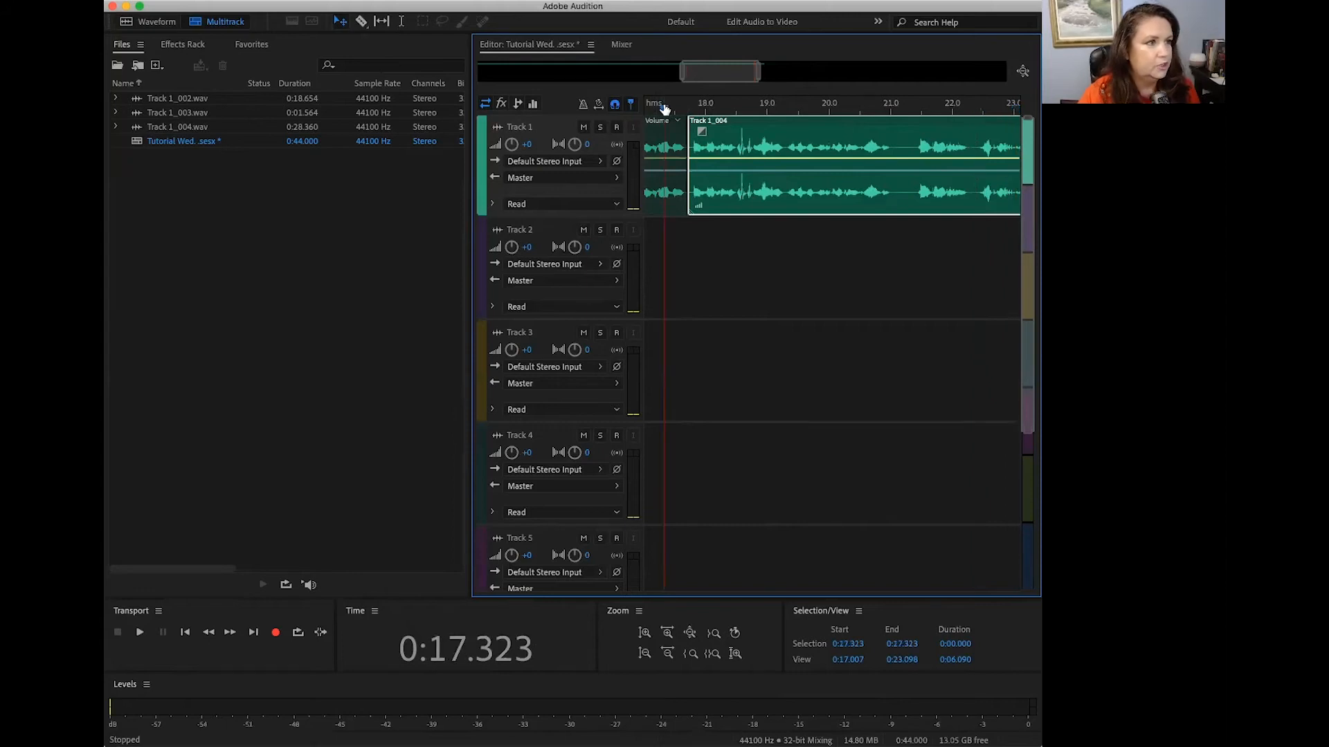
{"action": "key", "text": "space"}
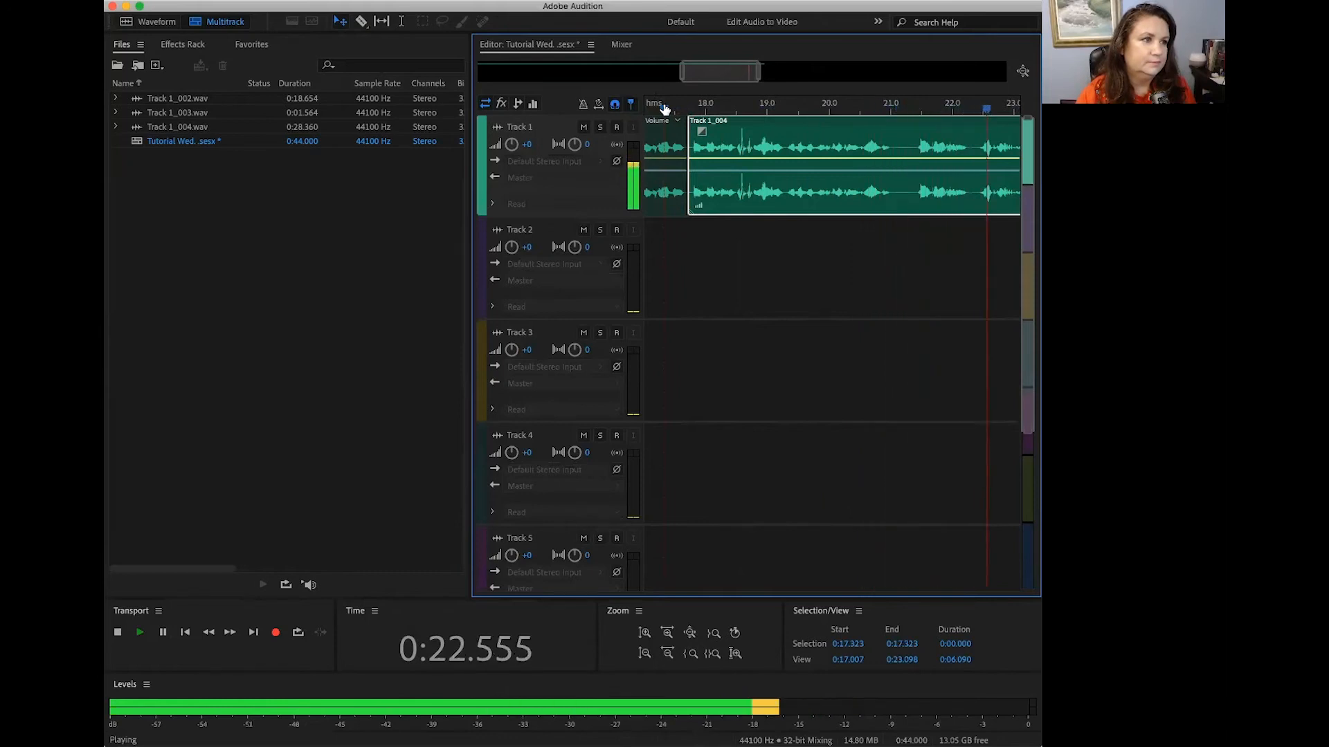
{"action": "key", "text": "space"}
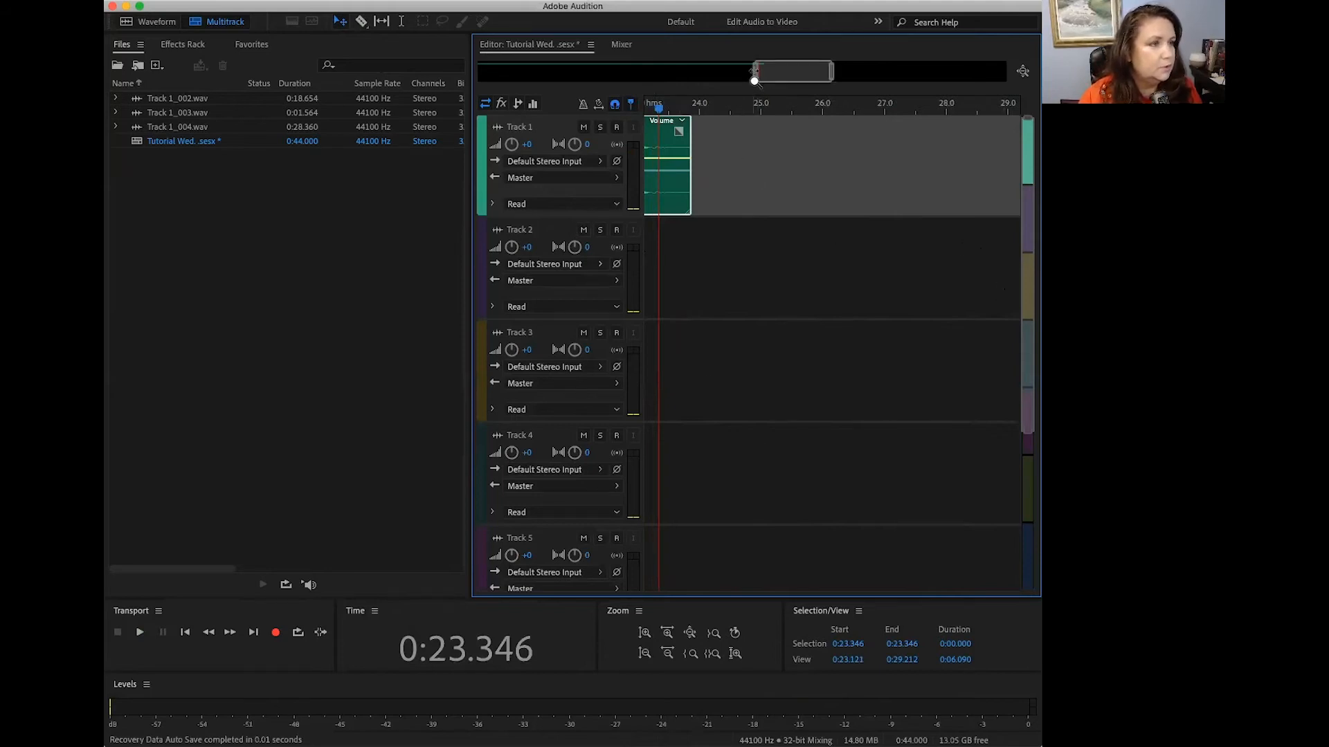
{"action": "left_click_drag", "start_coordinate": [754, 81], "coordinate": [477, 86]}
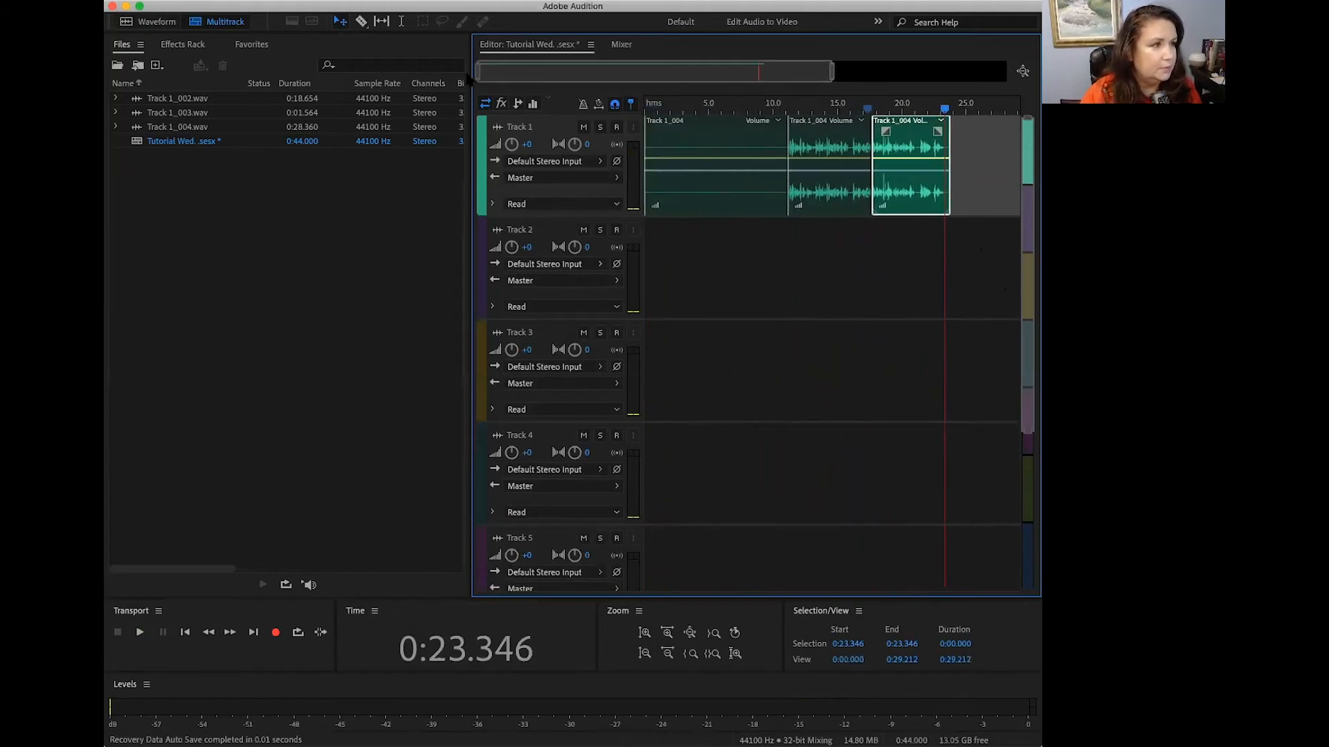
{"action": "left_click_drag", "start_coordinate": [946, 112], "coordinate": [782, 115]}
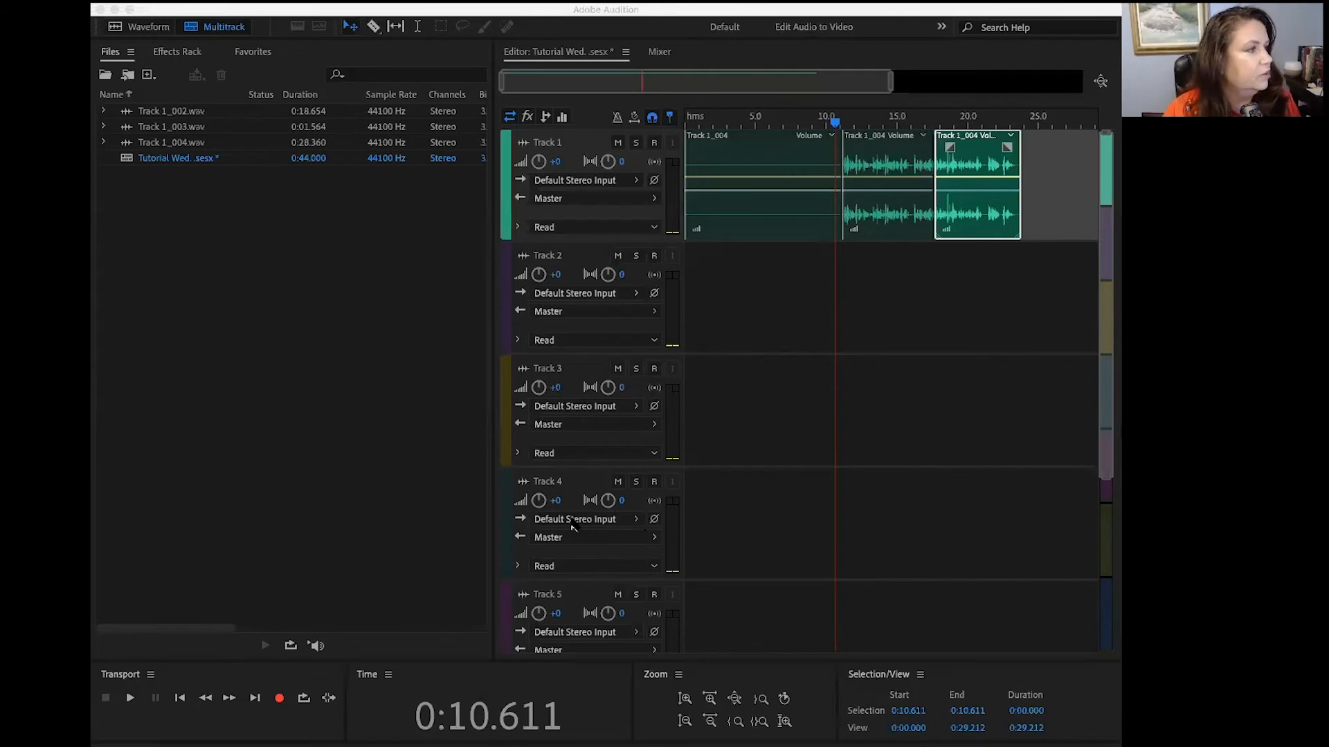
Step: Import the music file "New Horizons (15 Sec Edit).mp3" from the New Horizons folder
{"action": "left_click", "coordinate": [201, 220]}
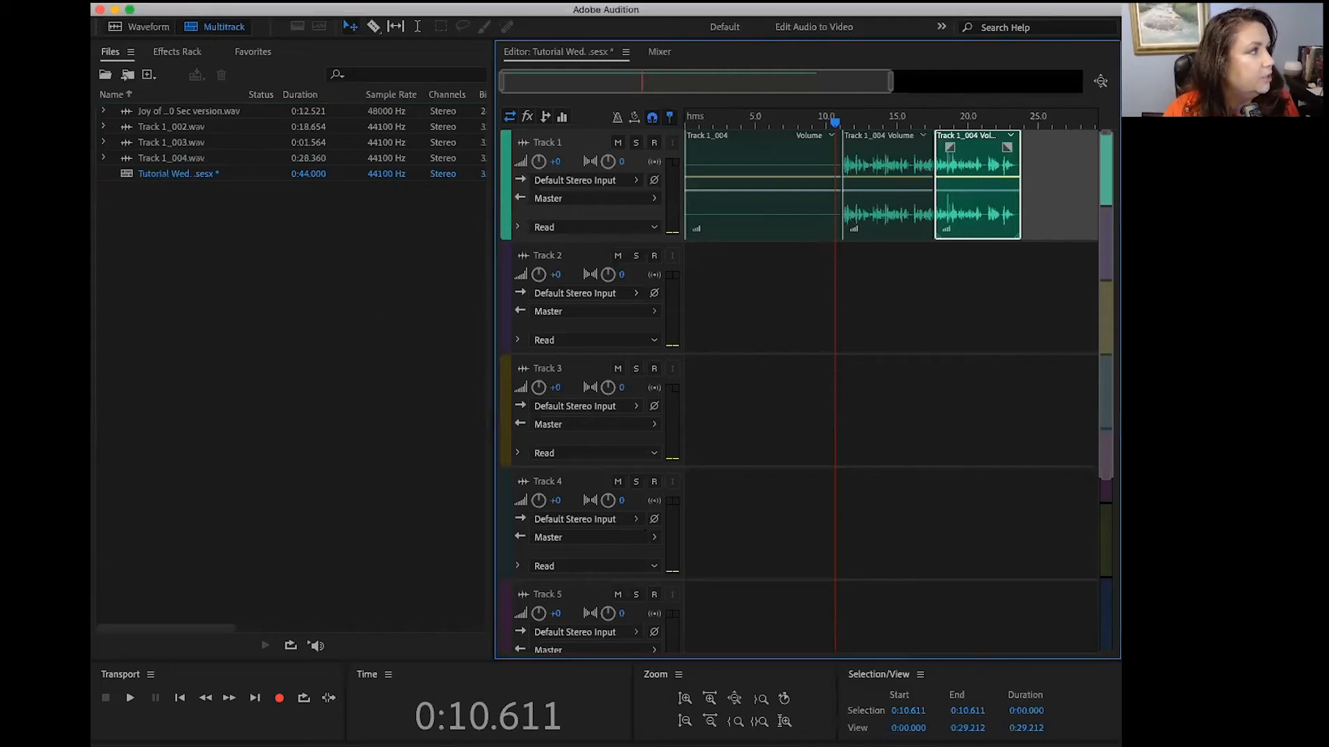
{"action": "left_click", "coordinate": [200, 3]}
{"action": "mouse_move", "coordinate": [247, 260]}
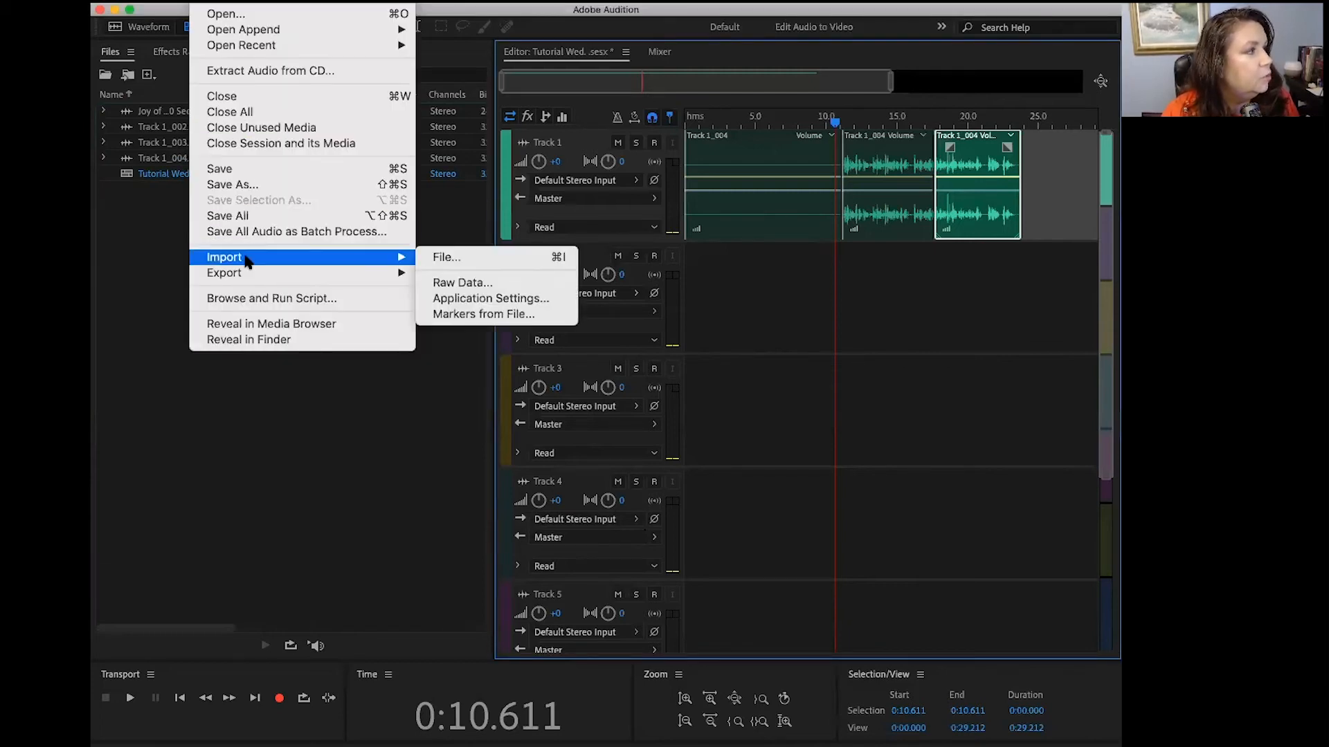
{"action": "left_click", "coordinate": [456, 258]}
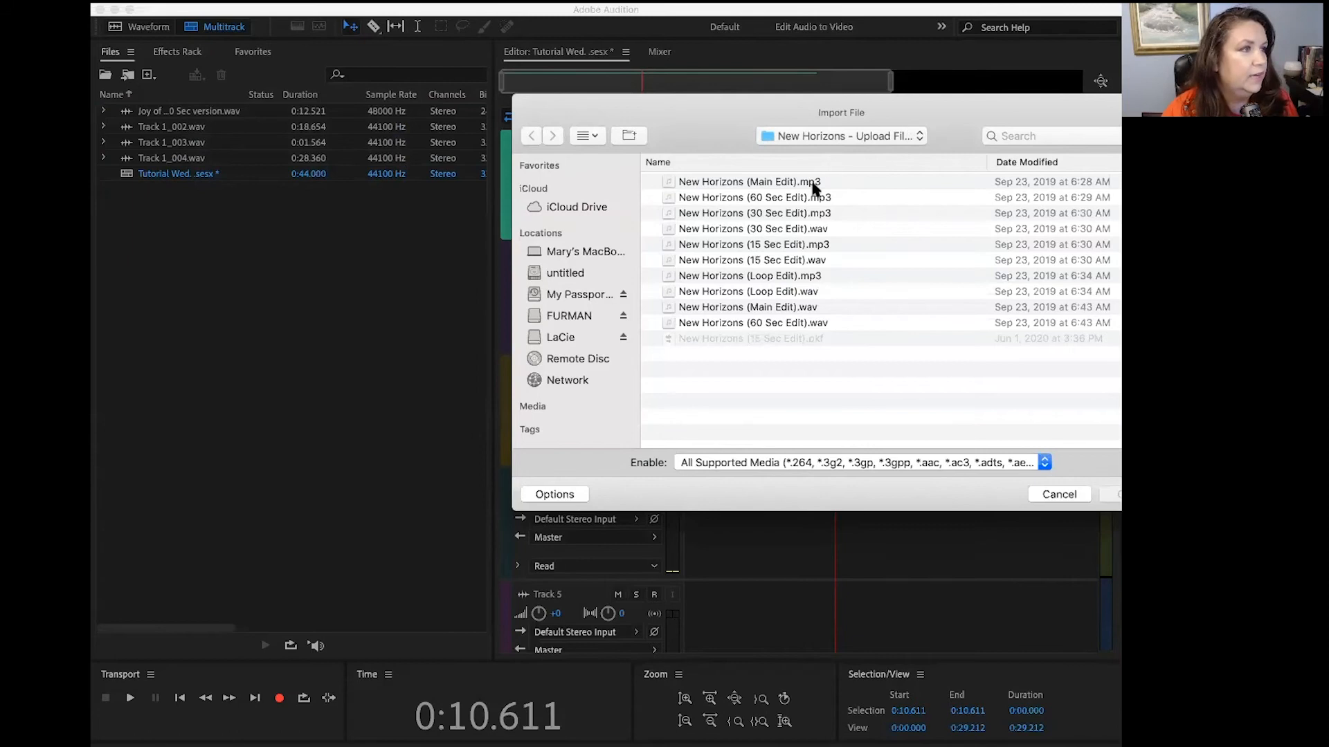
{"action": "left_click", "coordinate": [665, 244]}
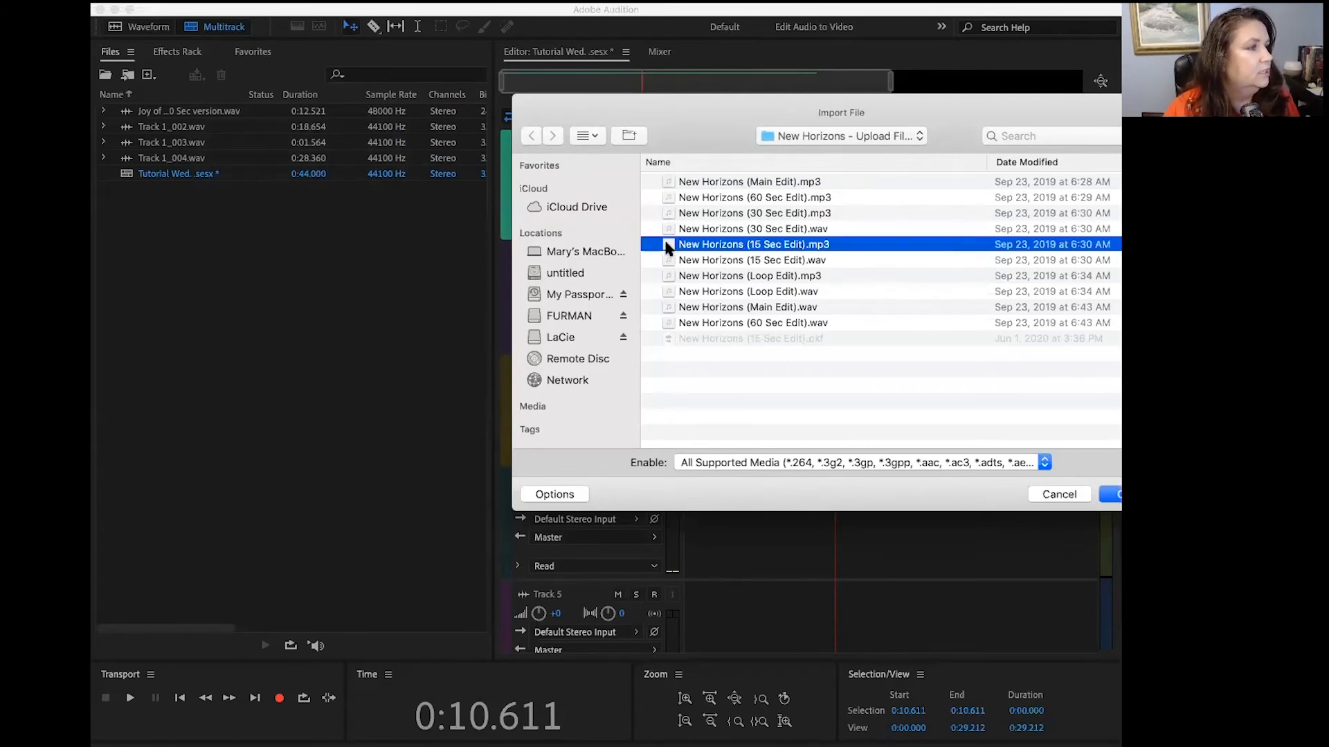
{"action": "key", "text": "Return"}
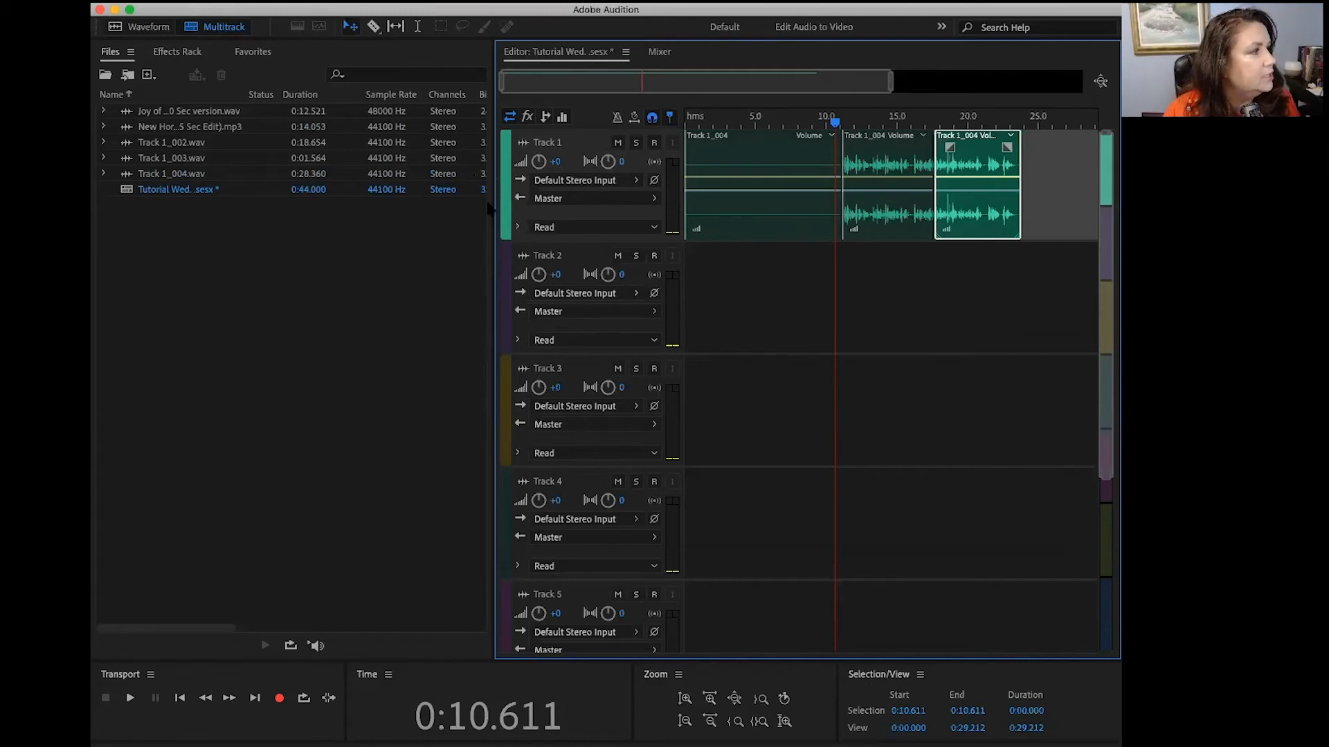
Step: Place the New Horizons (15 Sec Edit) music at the start of Track 2 and return the playhead to zero
{"action": "left_click", "coordinate": [505, 270]}
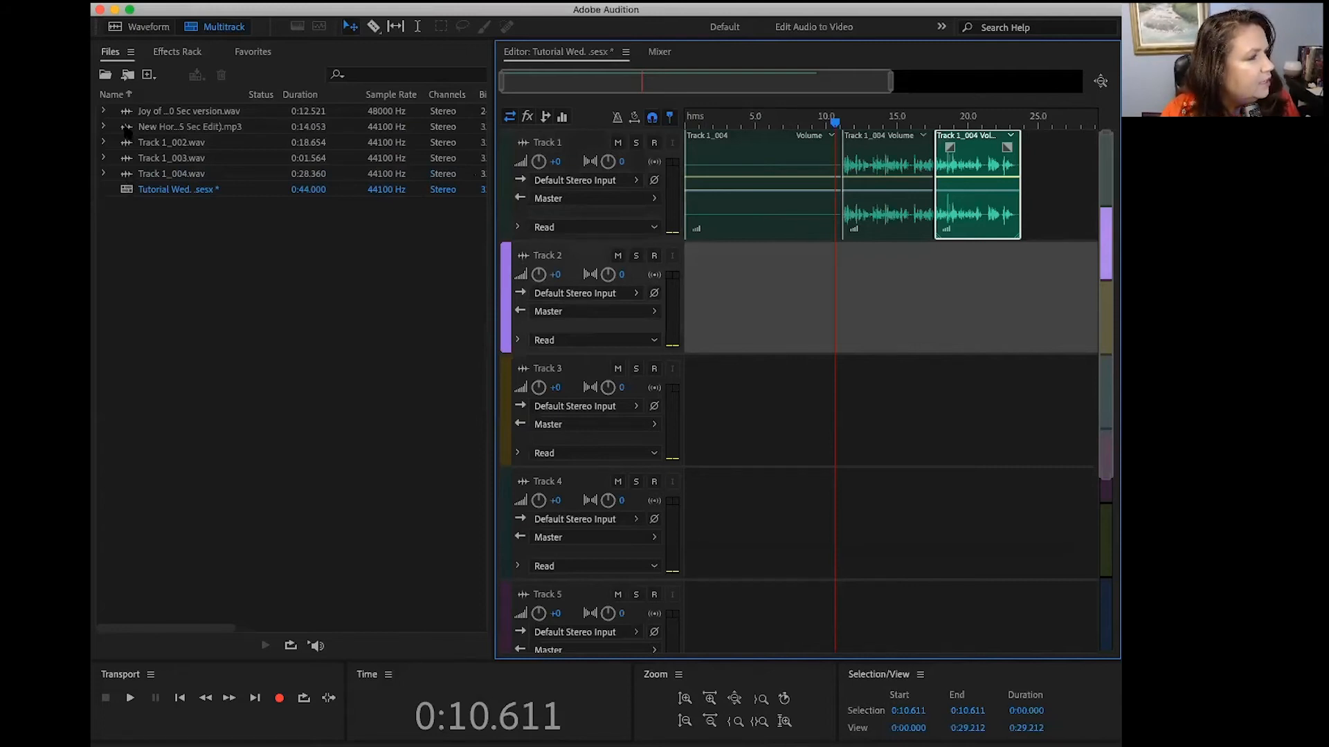
{"action": "left_click_drag", "start_coordinate": [129, 128], "coordinate": [684, 322]}
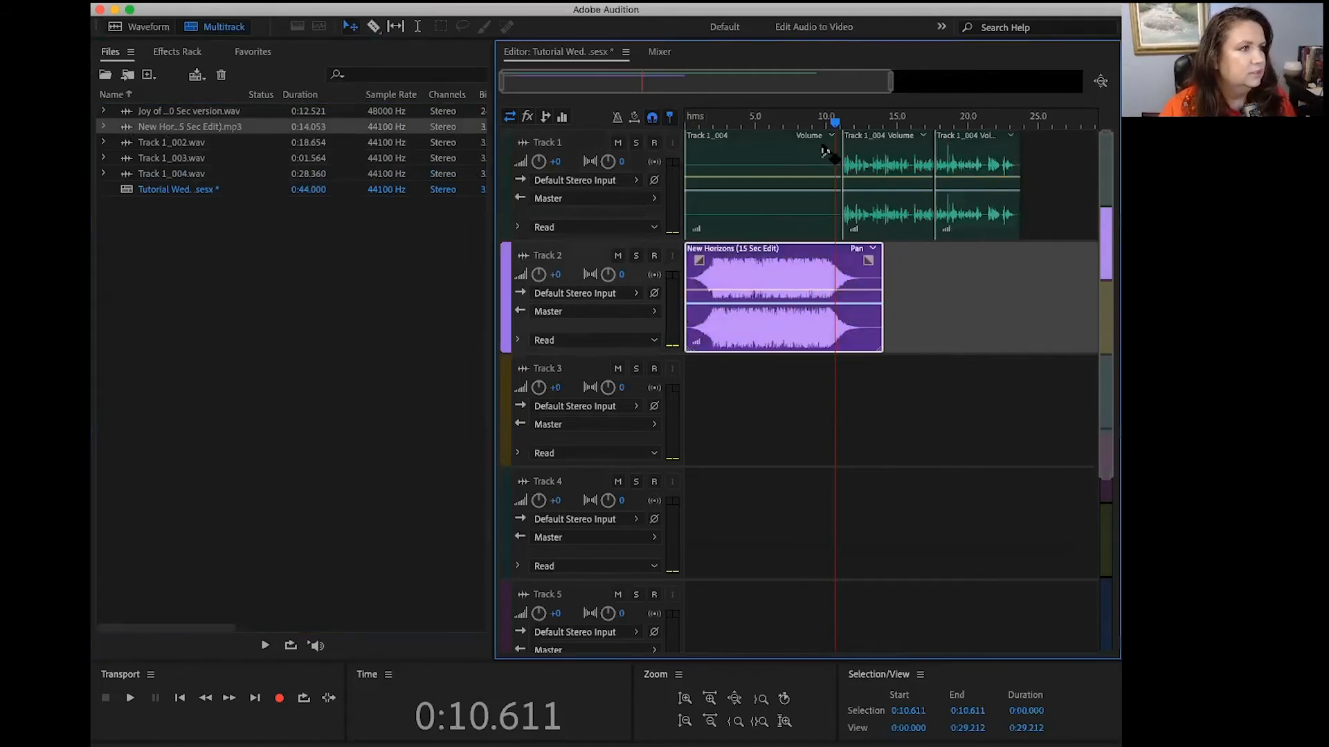
{"action": "left_click_drag", "start_coordinate": [835, 123], "coordinate": [685, 123]}
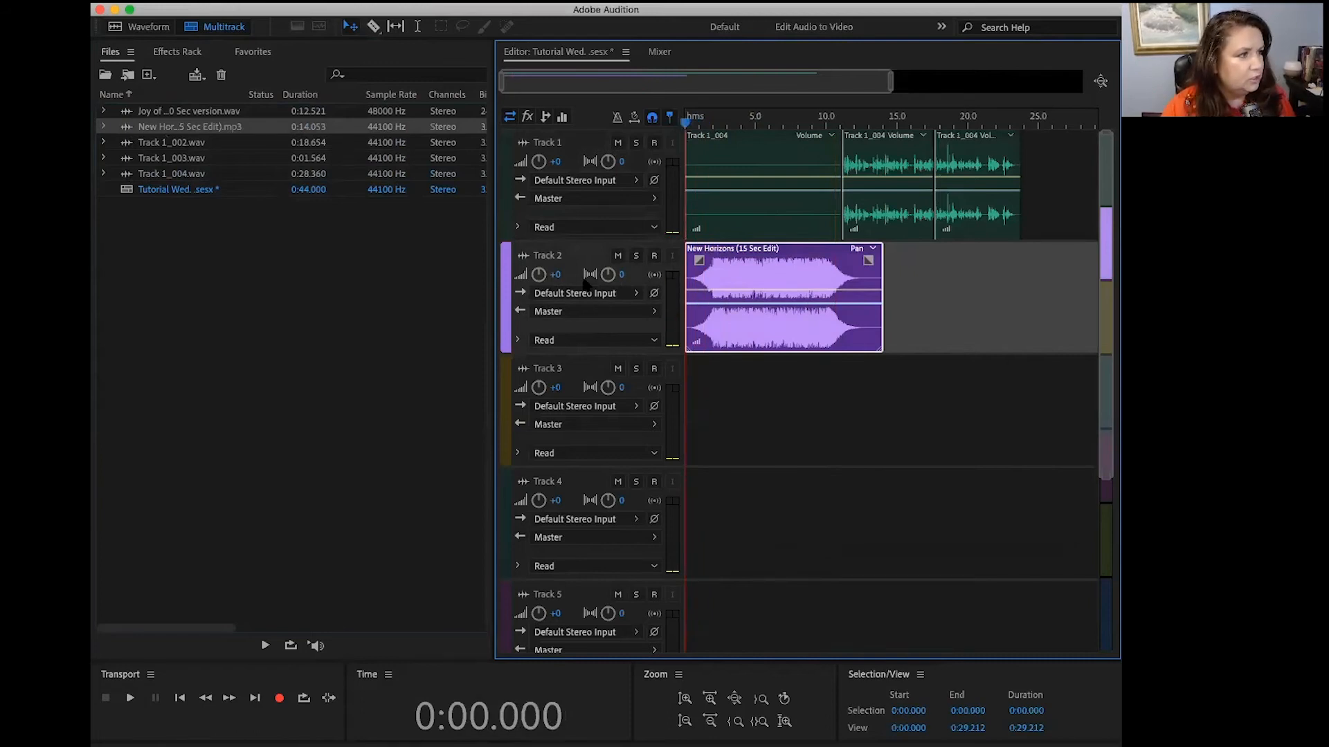
Step: Set Track 2's pan to L7.7 and its volume to -4.2, and play the first few seconds of the mix
{"action": "left_click_drag", "start_coordinate": [608, 277], "coordinate": [596, 274]}
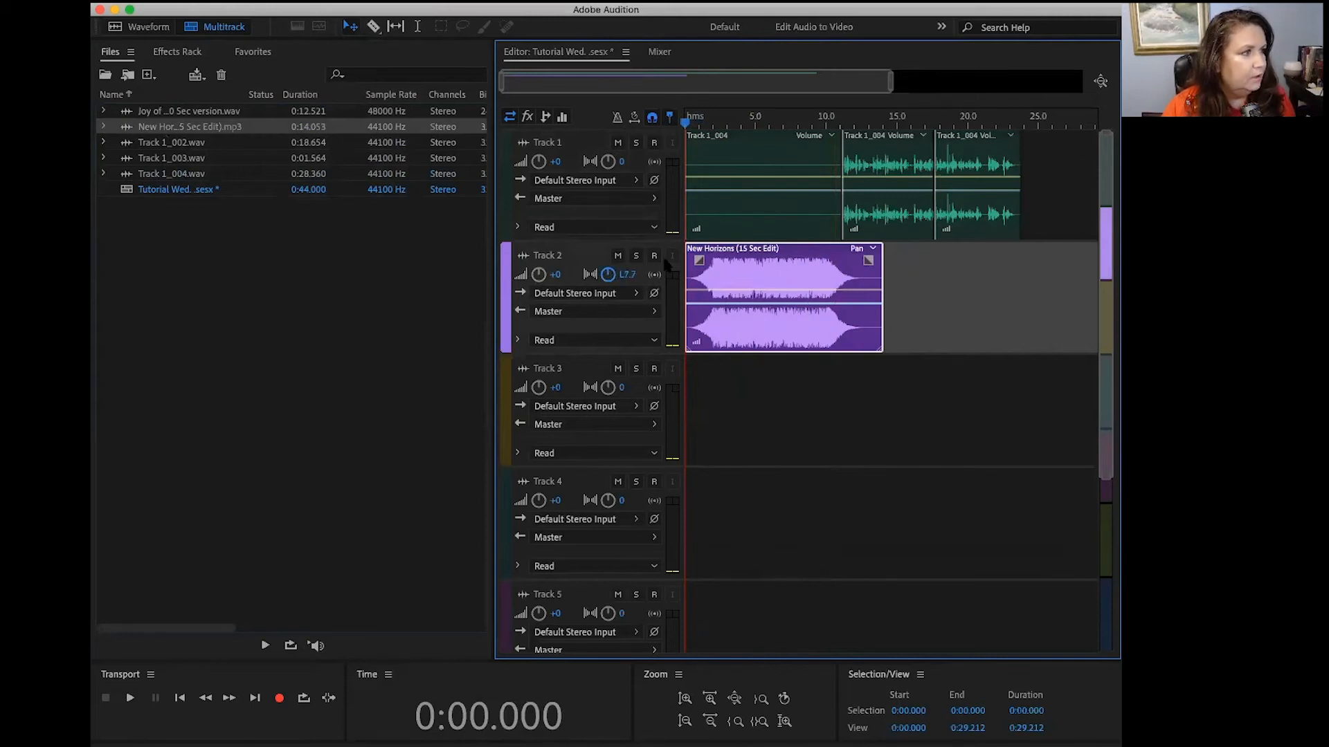
{"action": "left_click_drag", "start_coordinate": [541, 276], "coordinate": [519, 278]}
{"action": "key", "text": "space"}
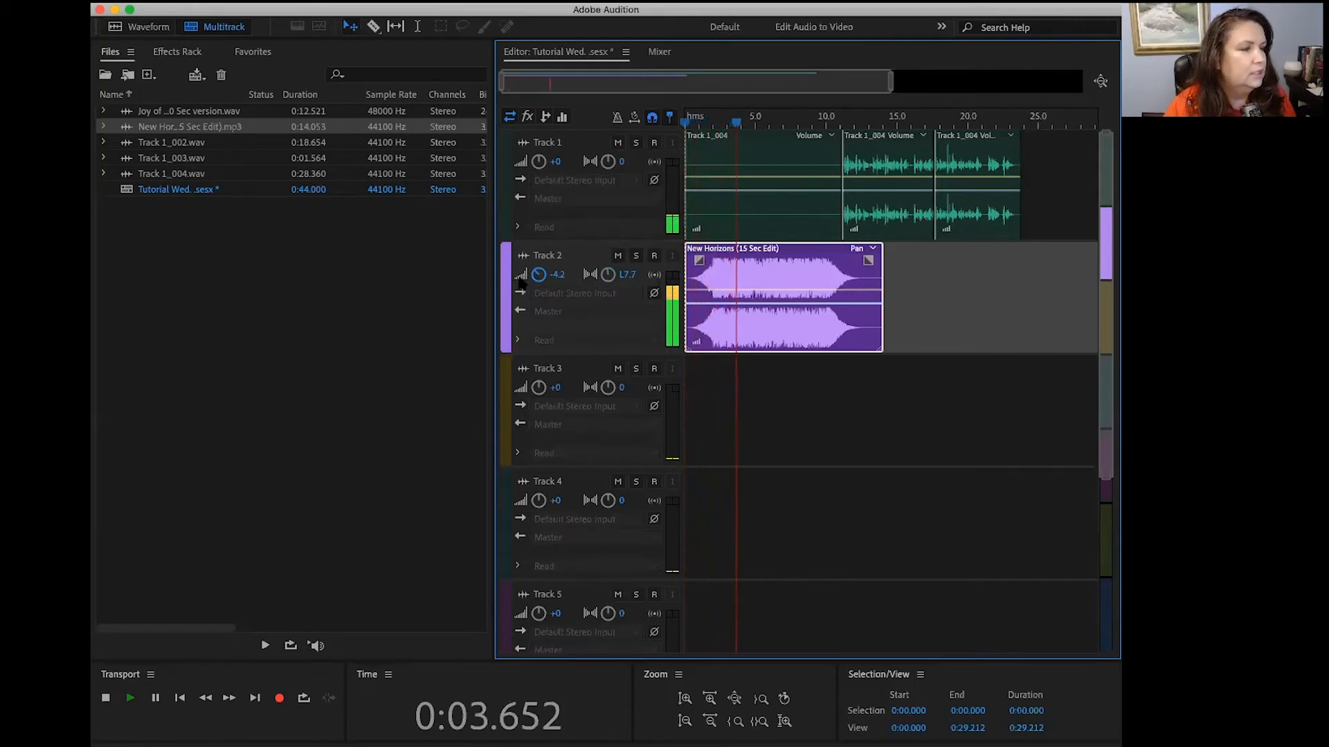
{"action": "key", "text": "space"}
Step: Set Track 2's pan to L38.5 and its volume to -29.4, and play the mix from the start to about 15.9 seconds
{"action": "left_click_drag", "start_coordinate": [608, 275], "coordinate": [538, 302]}
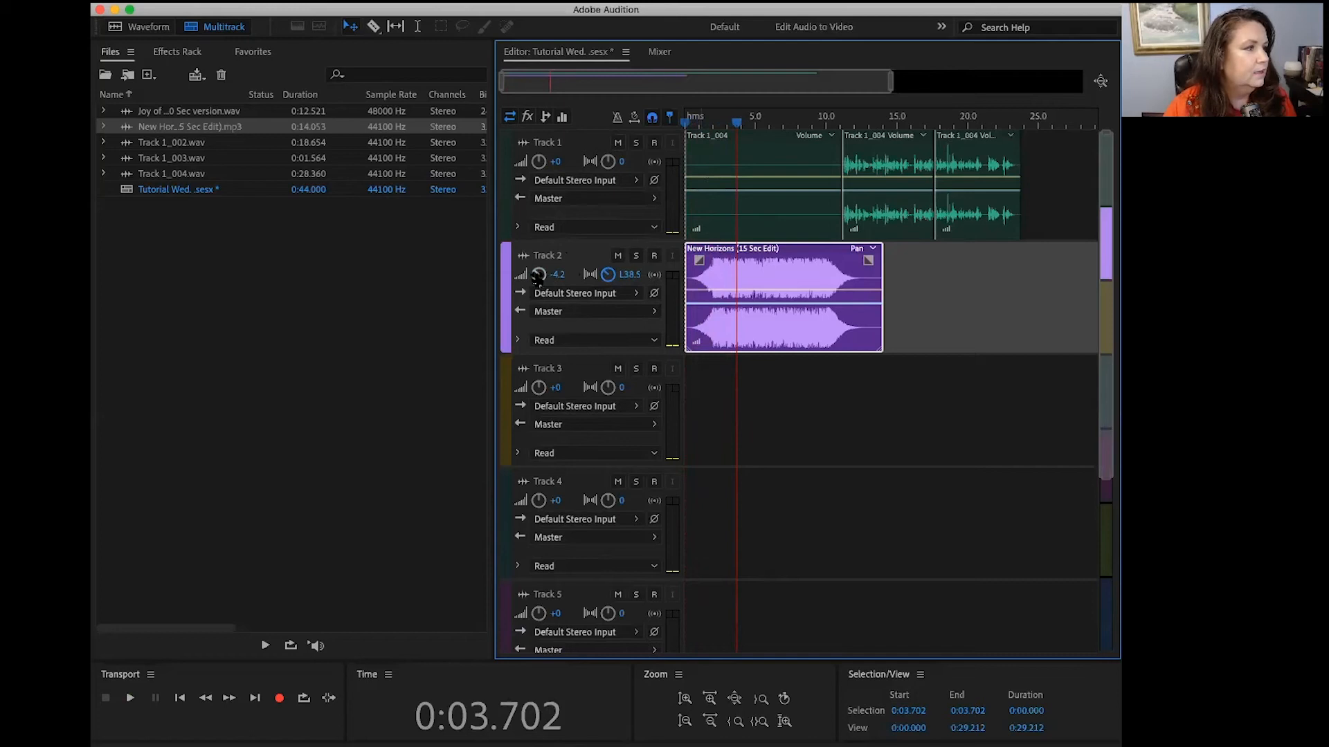
{"action": "left_click_drag", "start_coordinate": [538, 274], "coordinate": [514, 286]}
{"action": "key", "text": "Home"}
{"action": "key", "text": "space"}
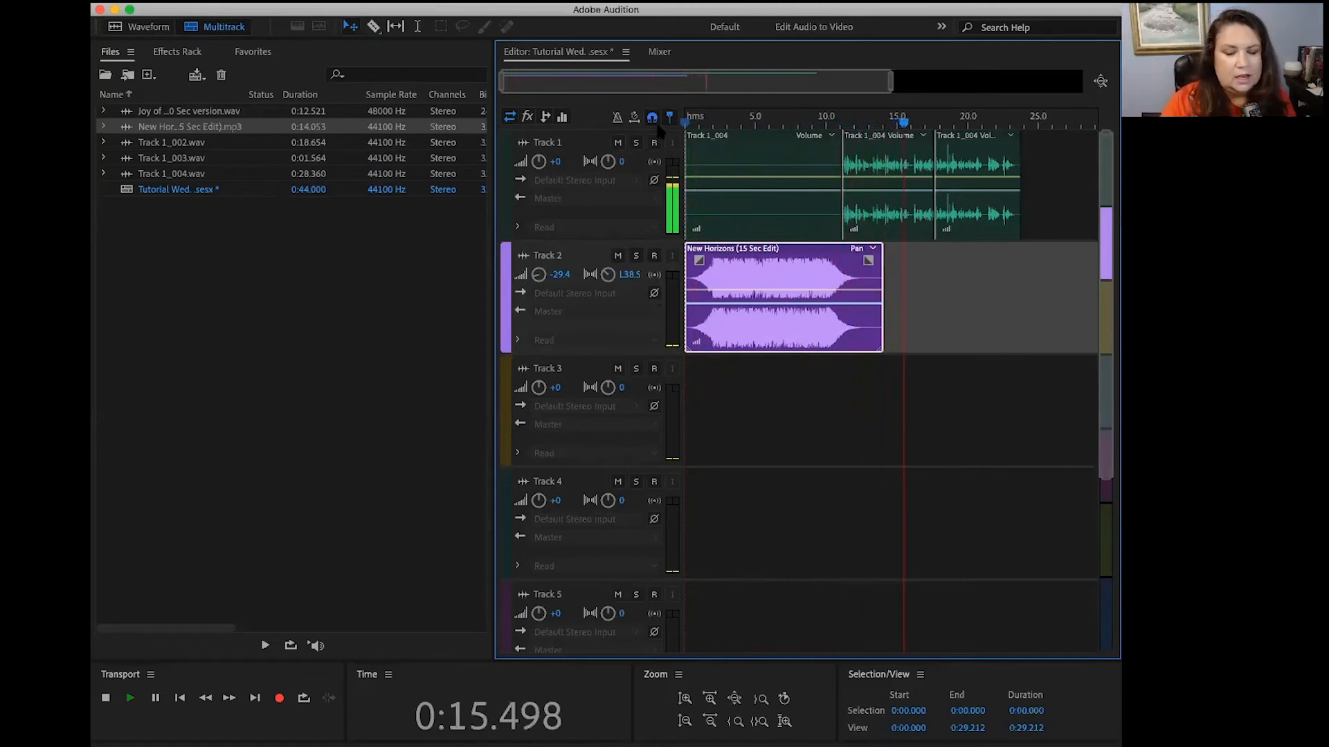
{"action": "key", "text": "space"}
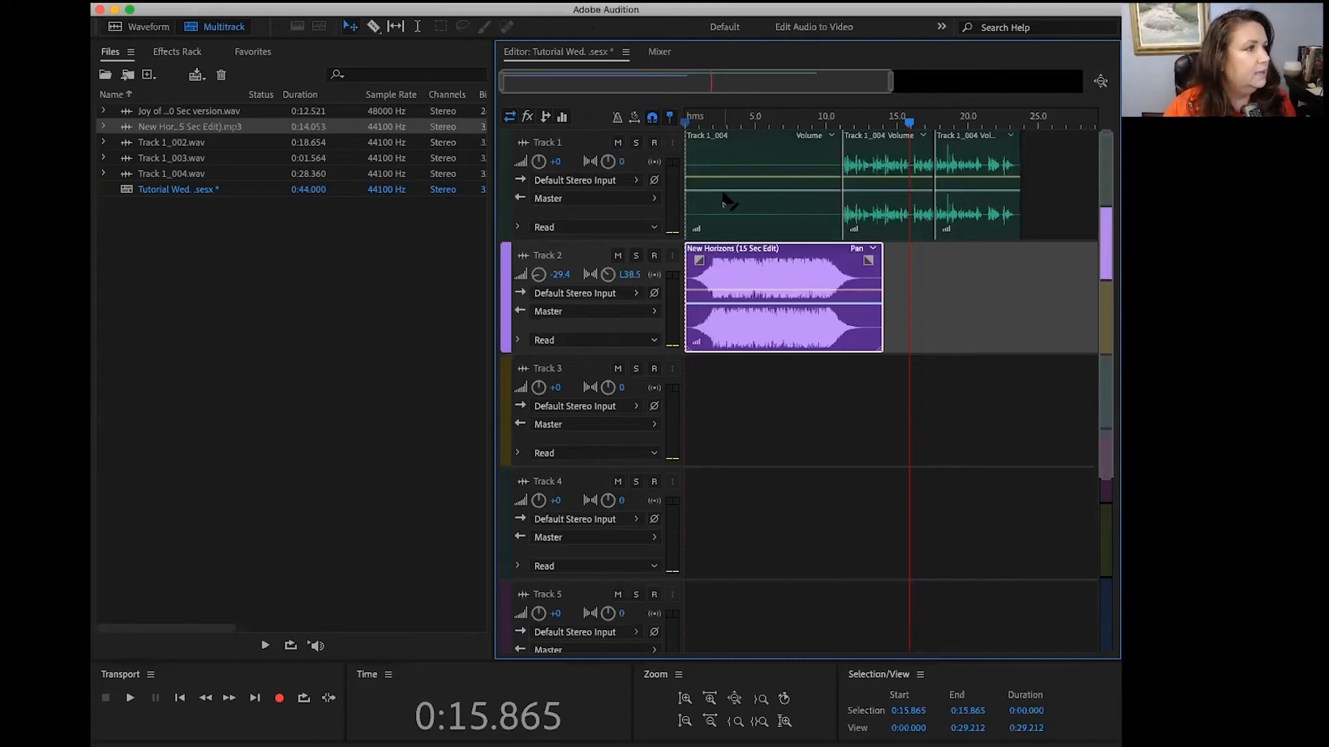
Step: Move the music clip to start at about 3.6 seconds and trim the beginning of Track 1's silent first clip to match
{"action": "left_click_drag", "start_coordinate": [781, 271], "coordinate": [818, 261]}
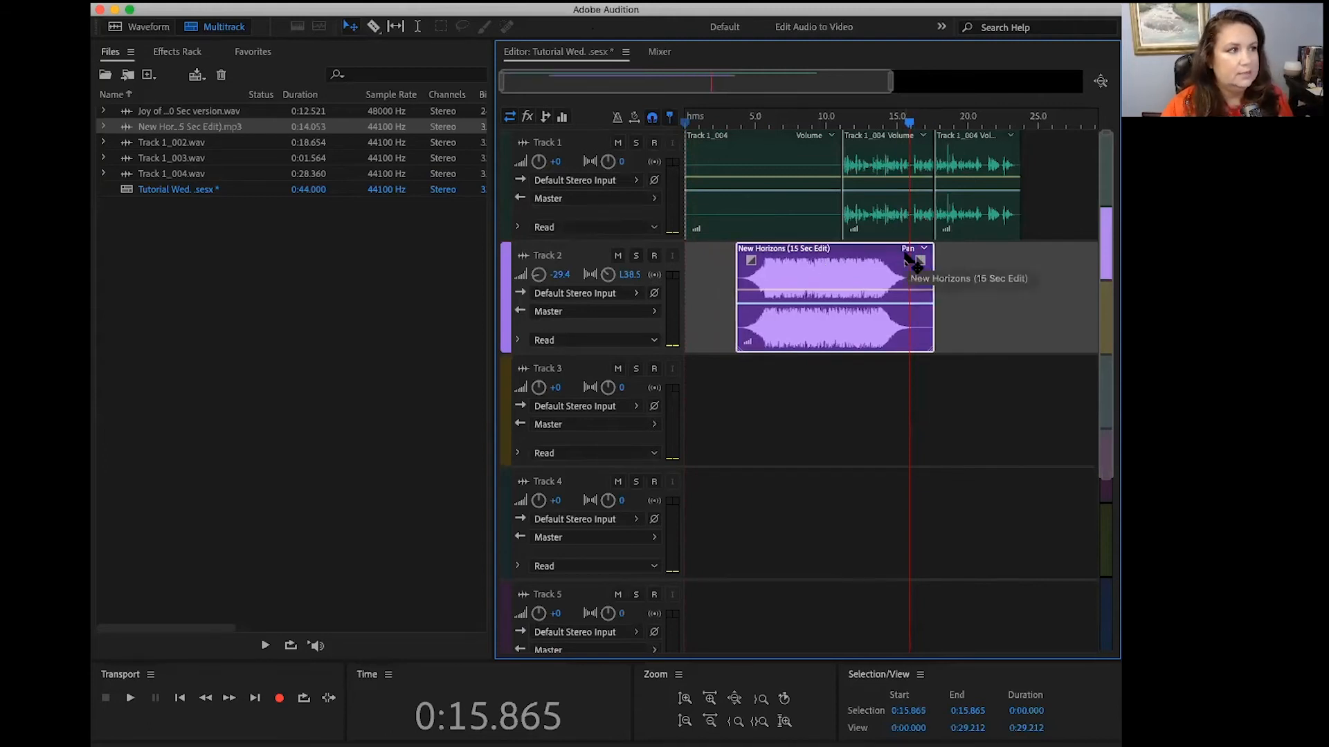
{"action": "left_click", "coordinate": [762, 204]}
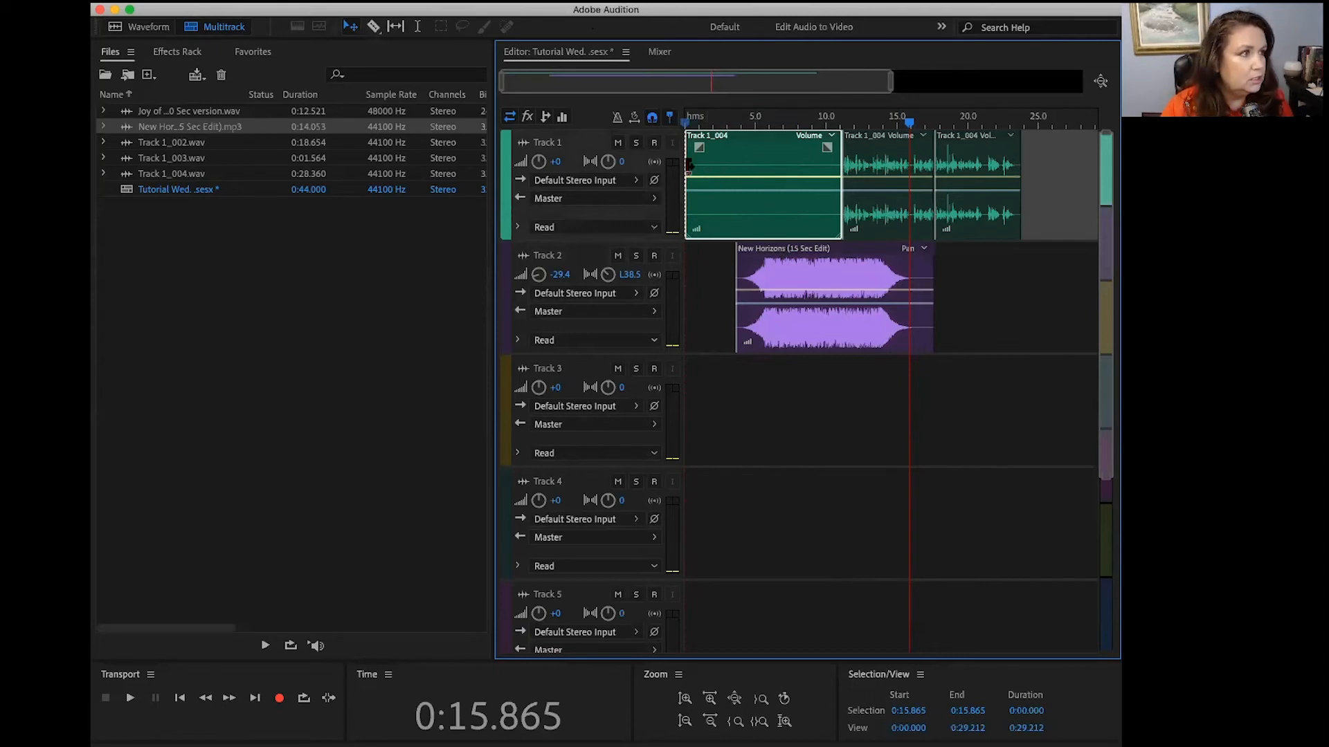
{"action": "left_click_drag", "start_coordinate": [689, 165], "coordinate": [739, 167]}
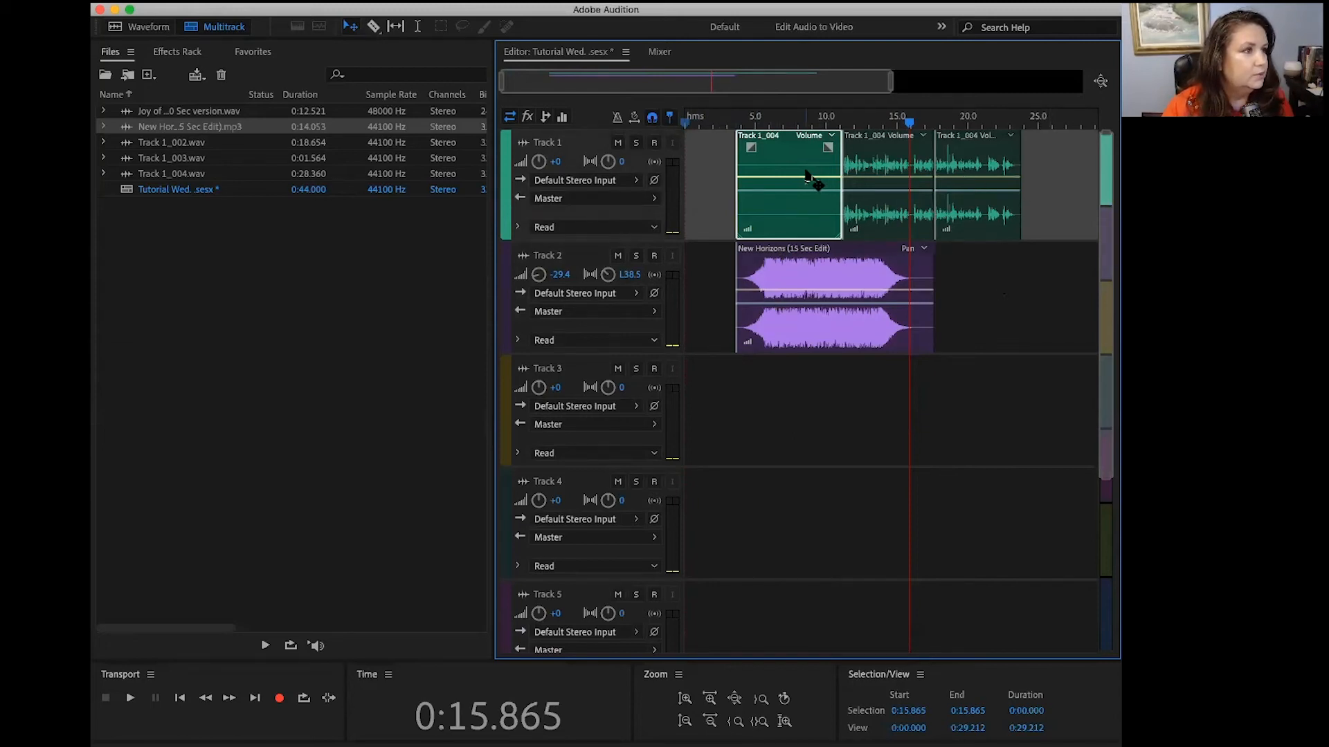
Step: Move the three Track 1 clips back to run from time zero without gaps, and realign the music clip with the session start
{"action": "left_click_drag", "start_coordinate": [807, 170], "coordinate": [739, 168]}
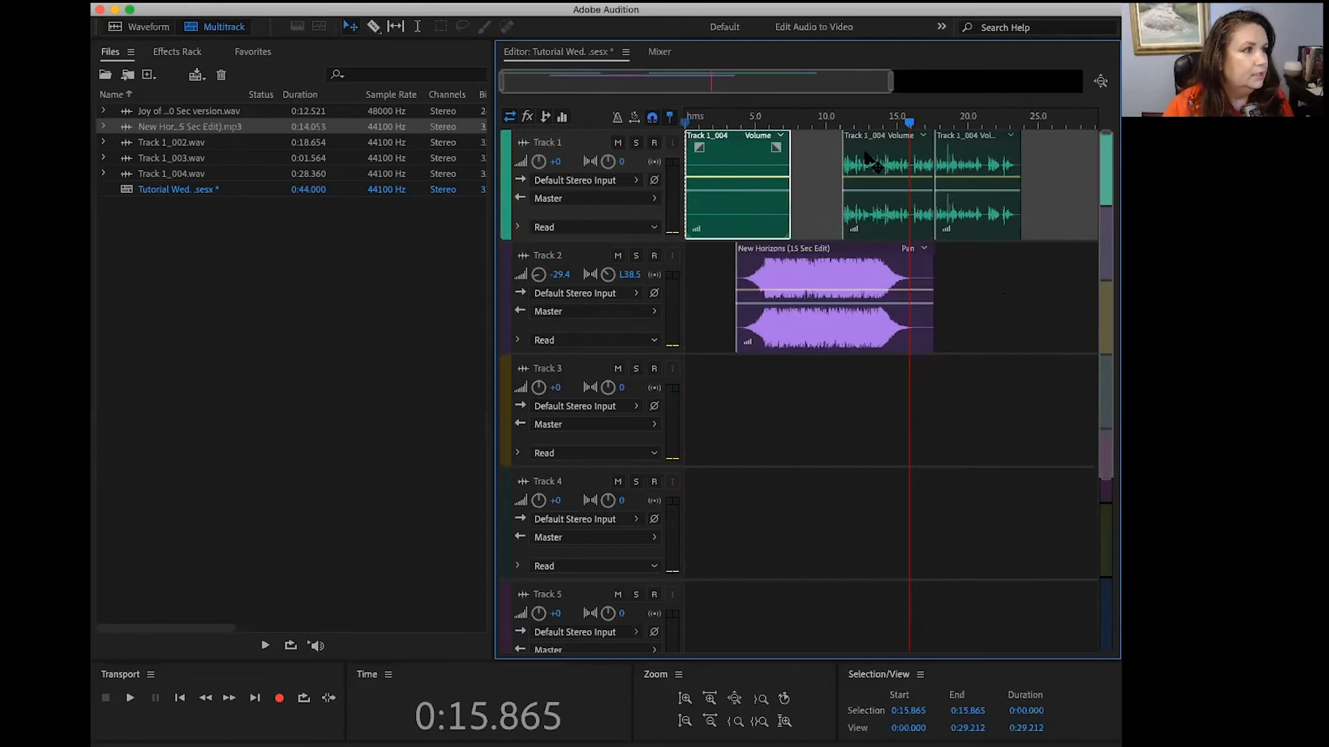
{"action": "left_click_drag", "start_coordinate": [875, 165], "coordinate": [824, 166]}
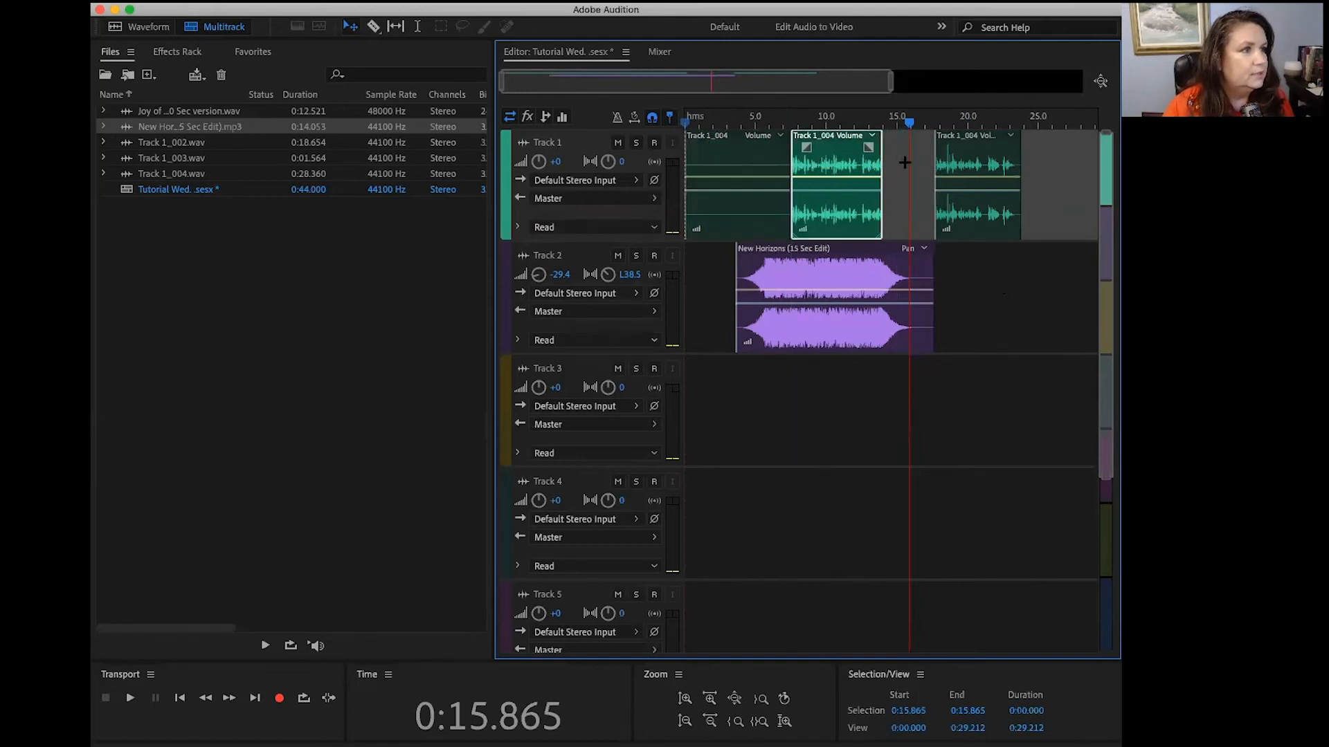
{"action": "left_click_drag", "start_coordinate": [973, 152], "coordinate": [922, 150]}
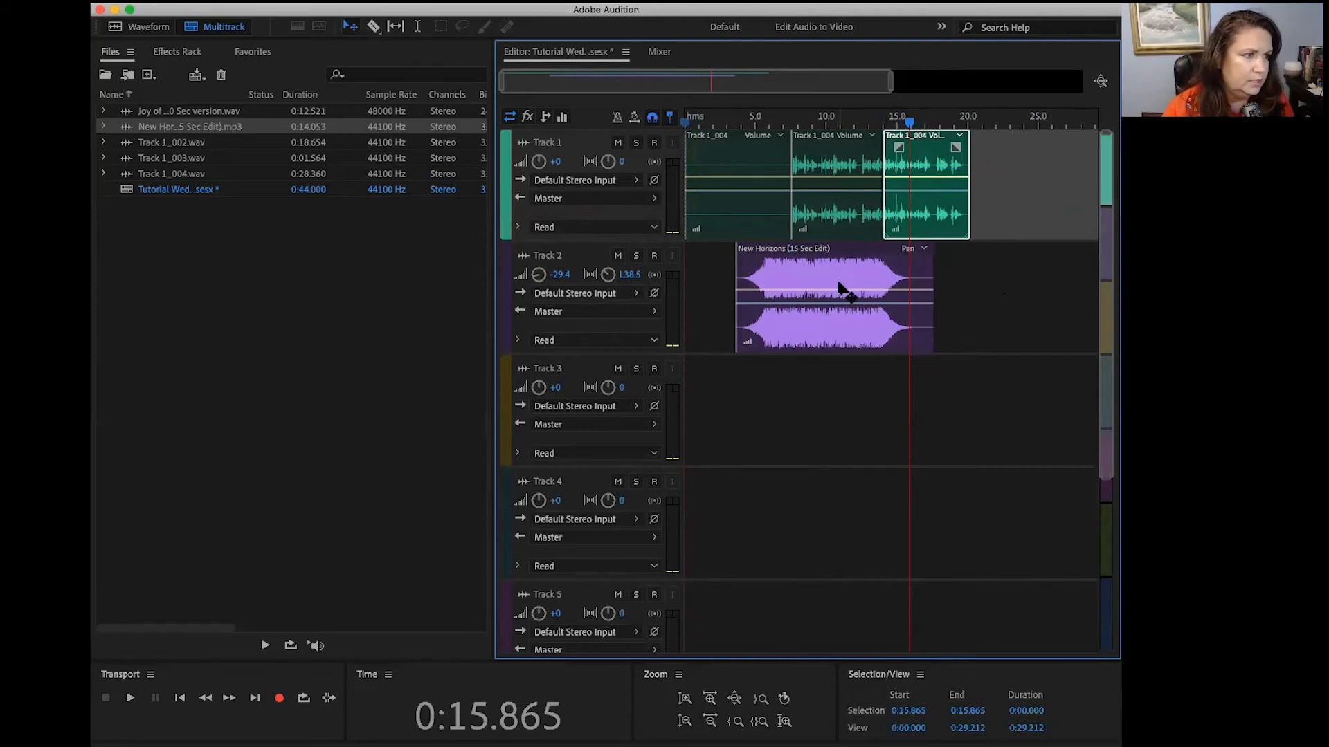
{"action": "left_click_drag", "start_coordinate": [841, 280], "coordinate": [779, 278]}
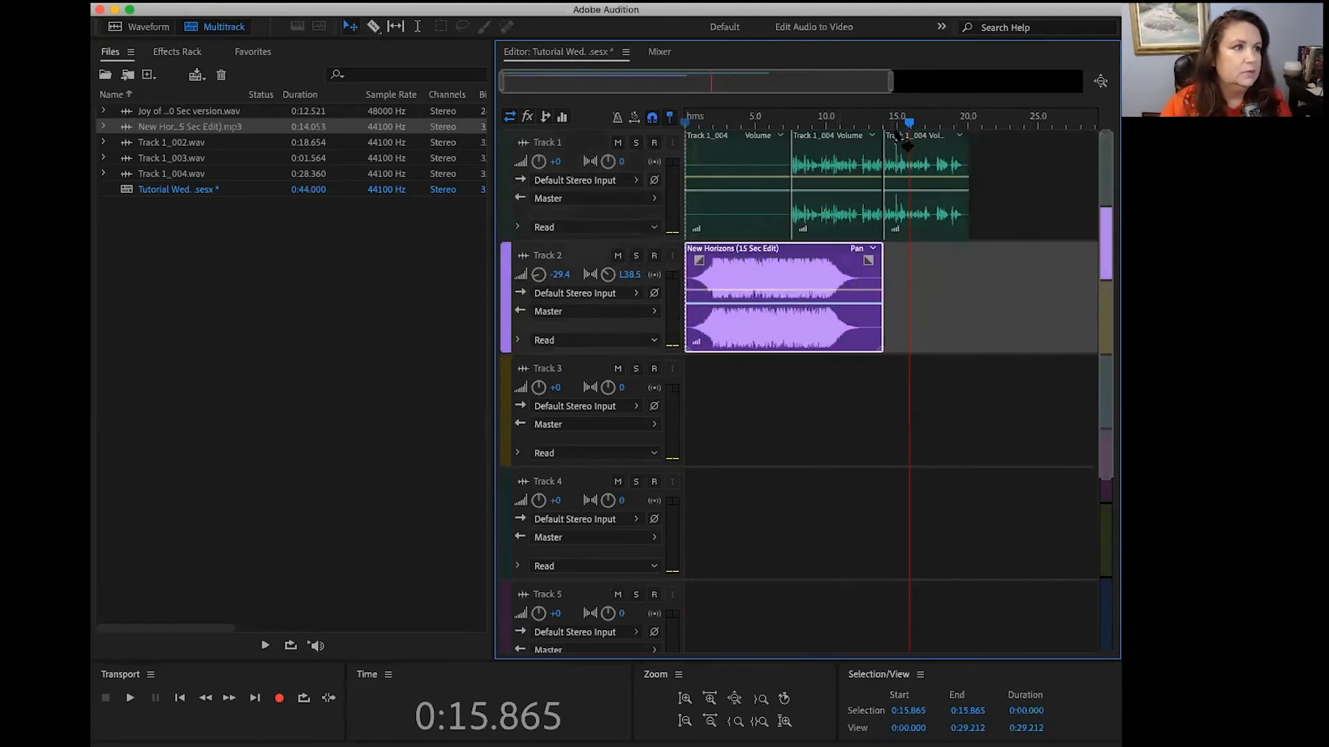
Step: Play the rearranged mix from the beginning to past 15 seconds
{"action": "left_click_drag", "start_coordinate": [909, 122], "coordinate": [671, 122]}
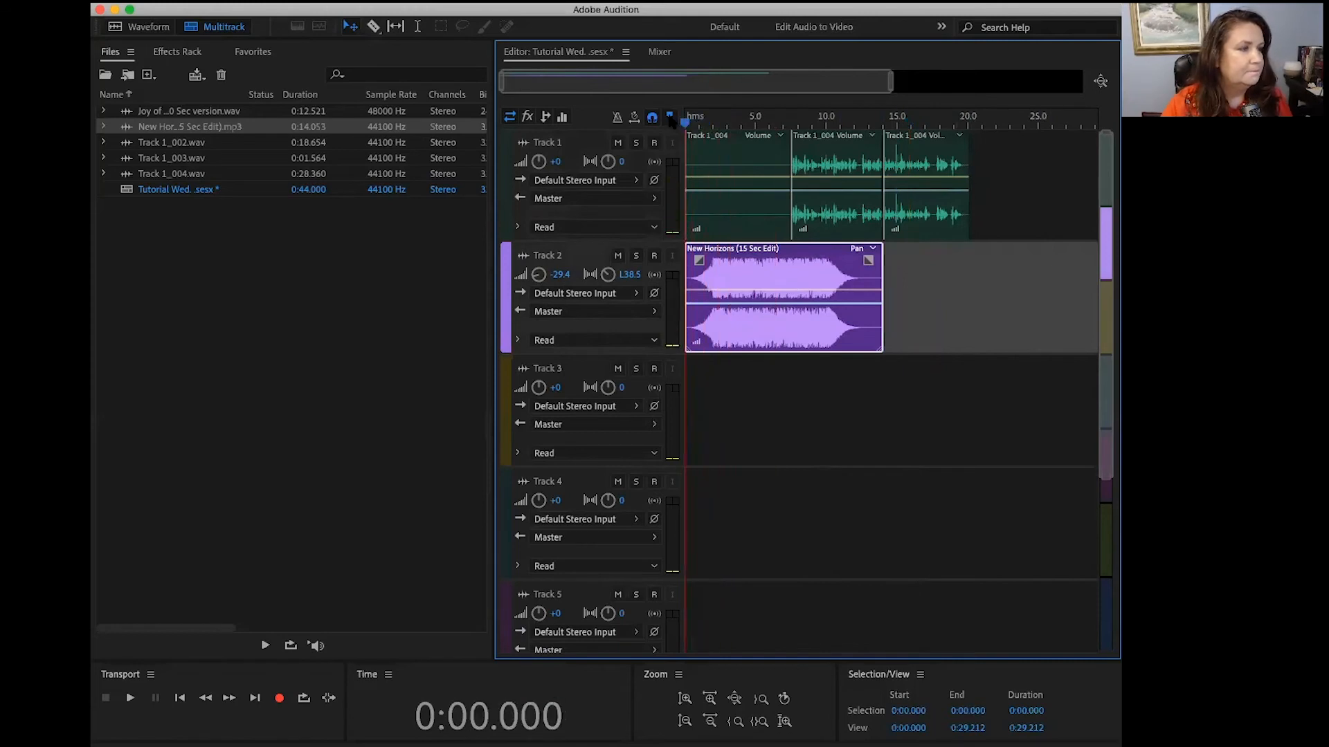
{"action": "key", "text": "space"}
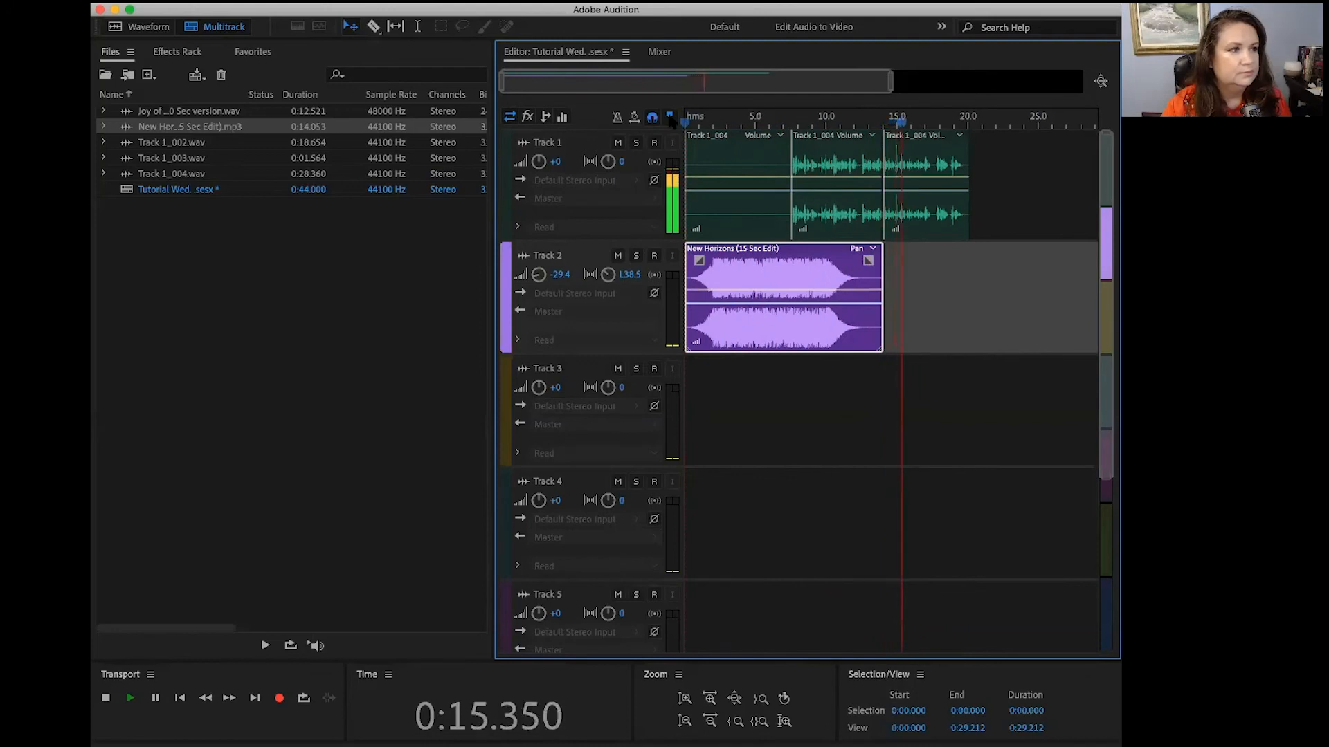
{"action": "key", "text": "space"}
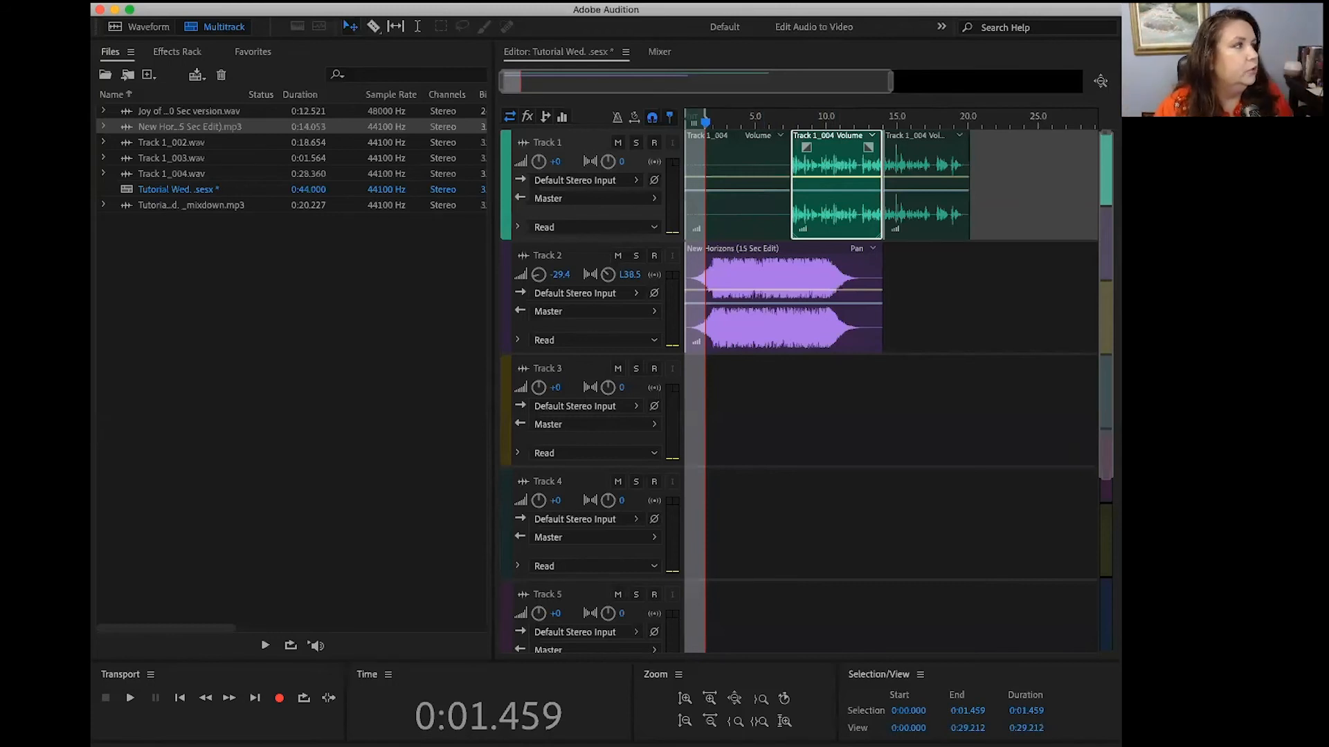
Step: Open the voice recording Track 1_004.wav in the Waveform Editor and select its quiet opening from -0:04.219 to 0:01.778
{"action": "left_click", "coordinate": [500, 1]}
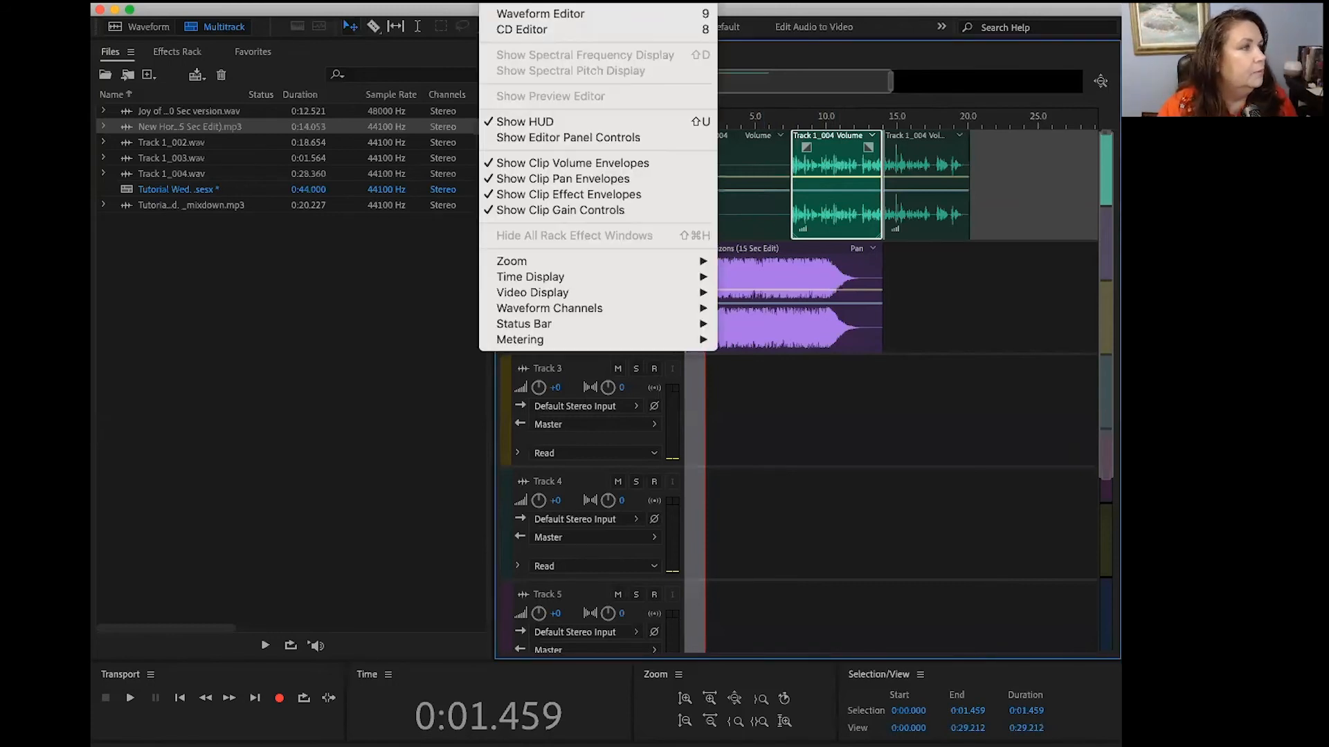
{"action": "left_click", "coordinate": [522, 14]}
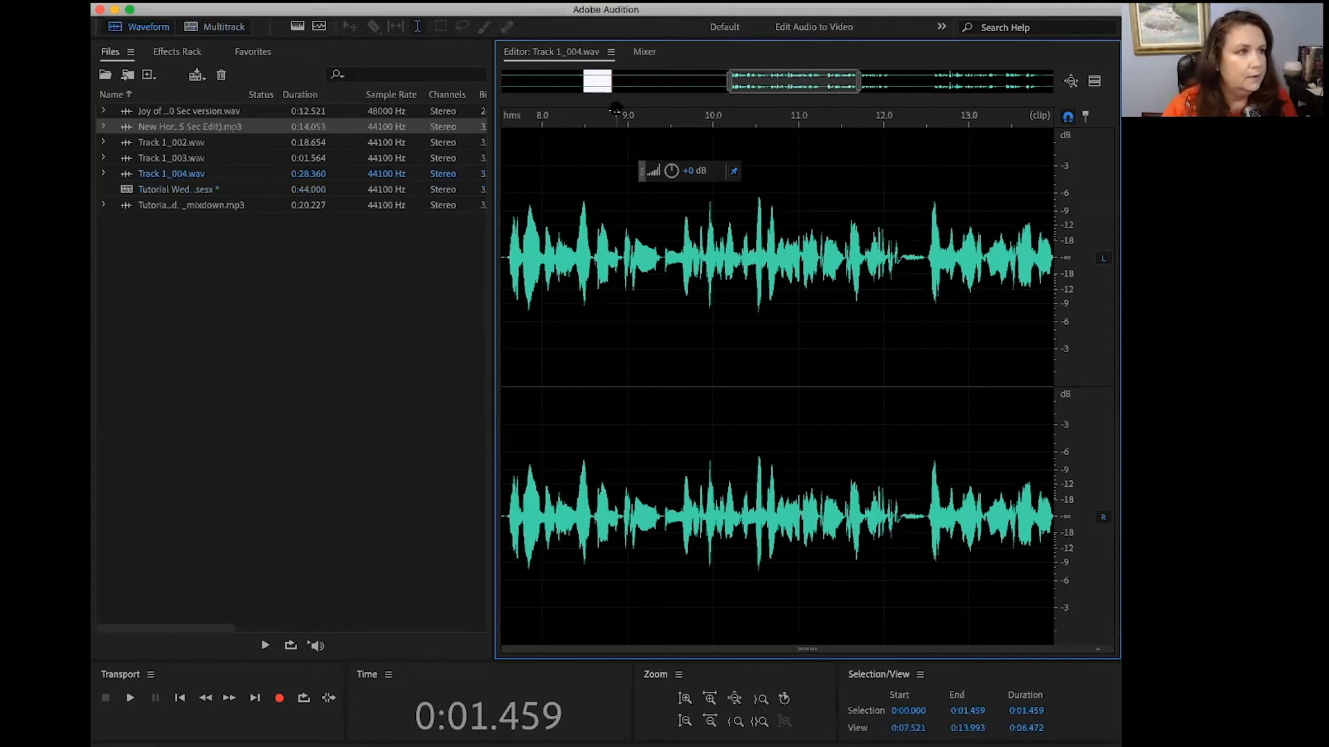
{"action": "left_click_drag", "start_coordinate": [782, 82], "coordinate": [498, 118]}
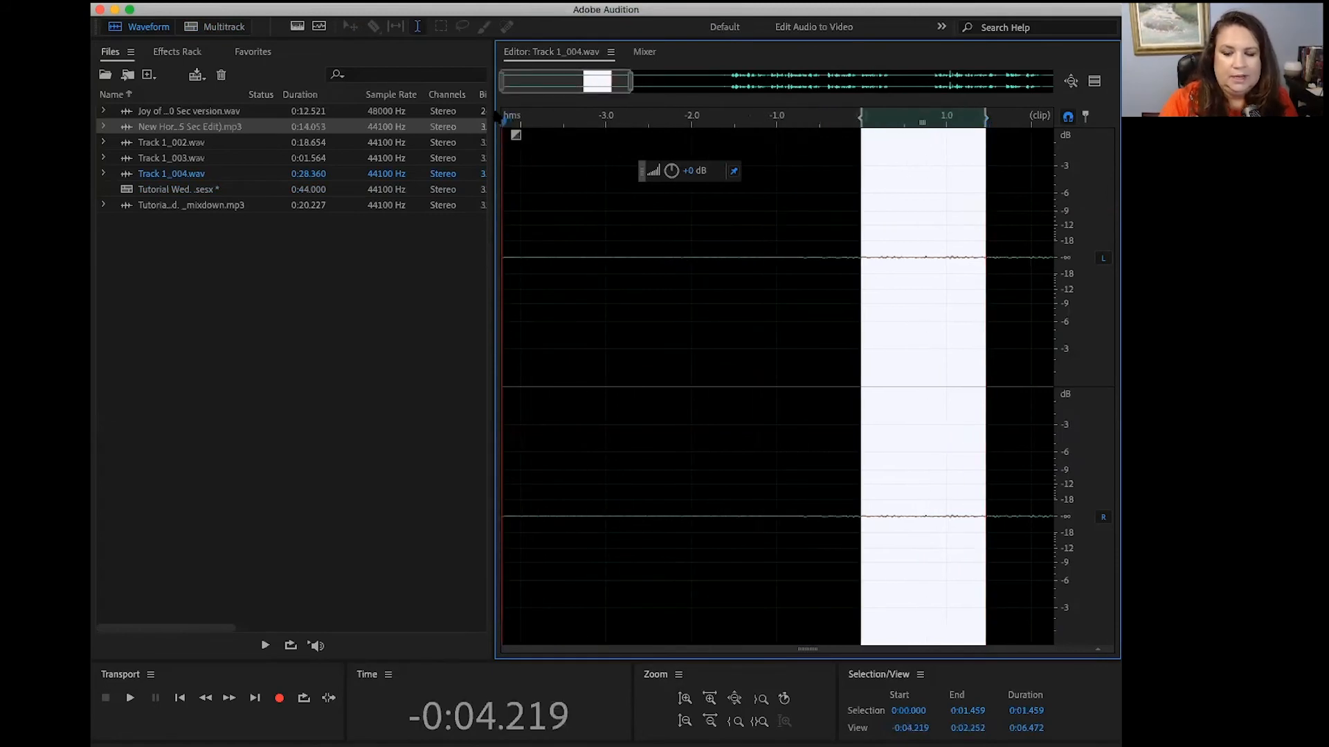
{"action": "key", "text": "i"}
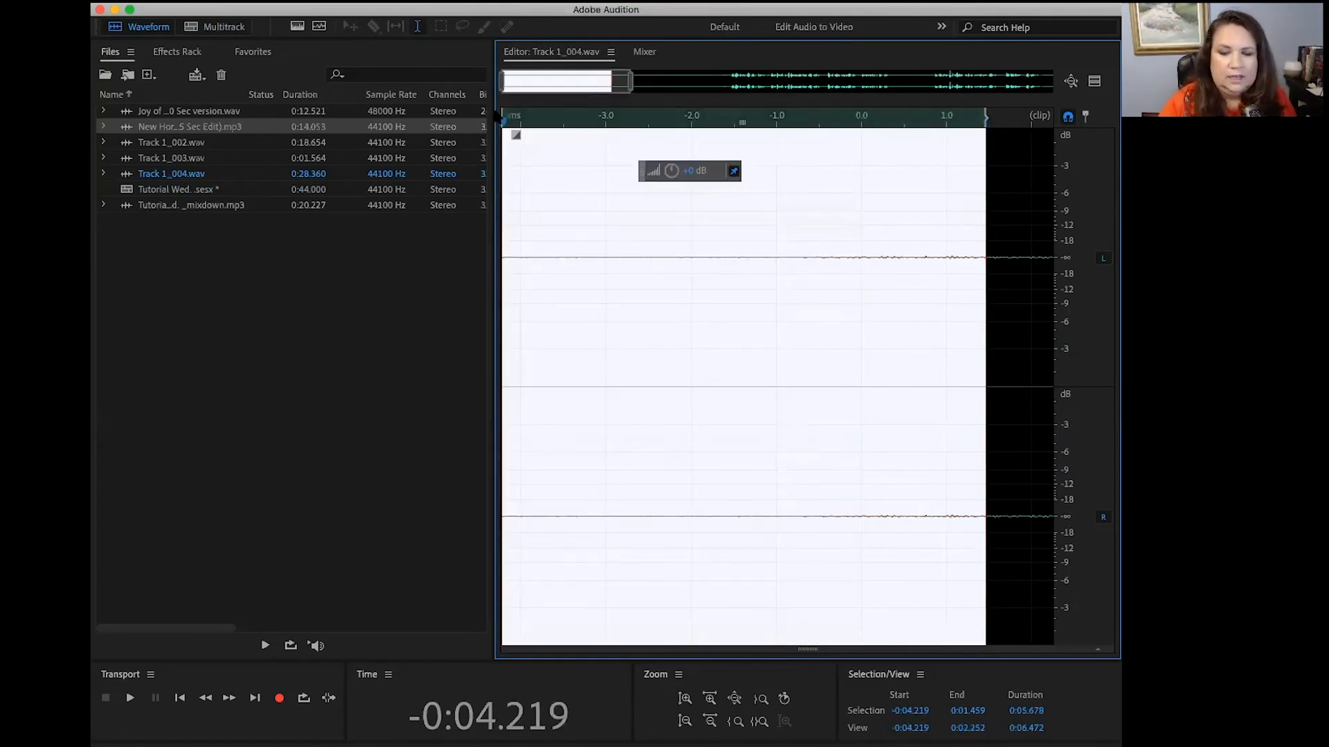
{"action": "left_click", "coordinate": [1014, 123]}
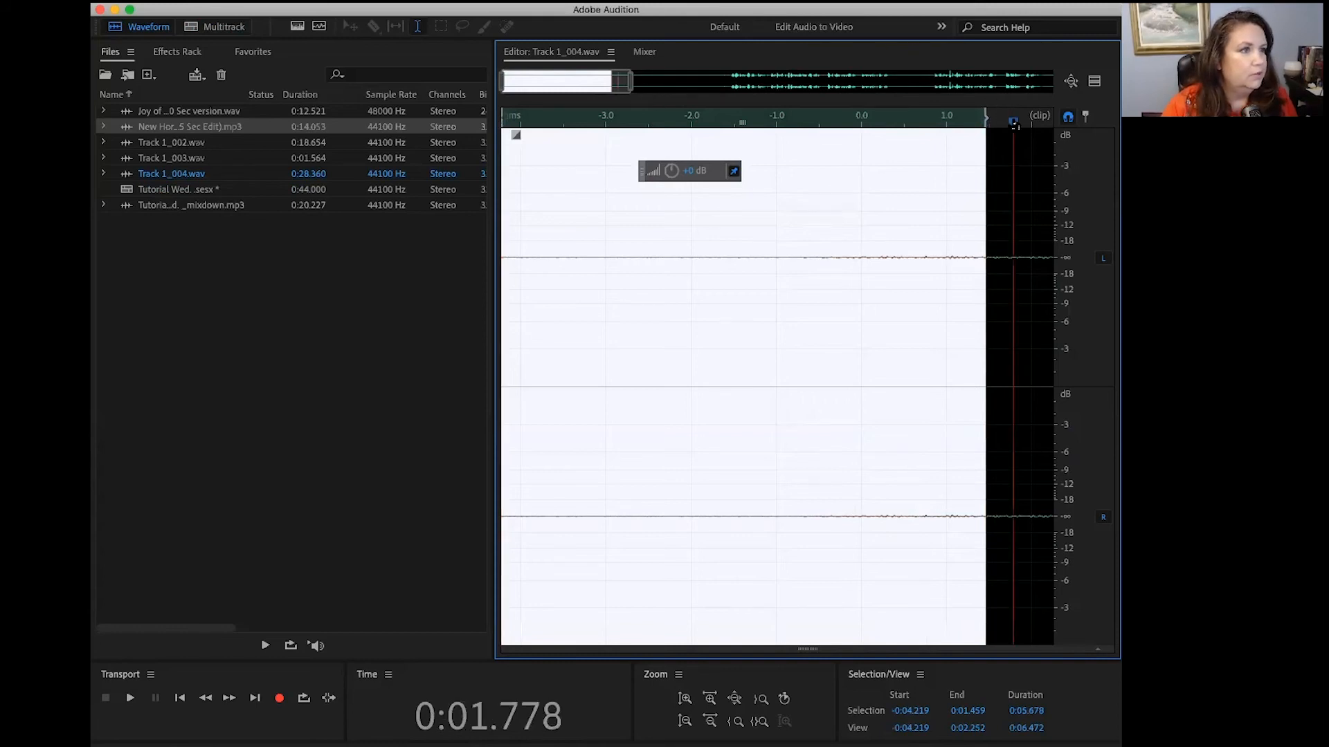
{"action": "key", "text": "o"}
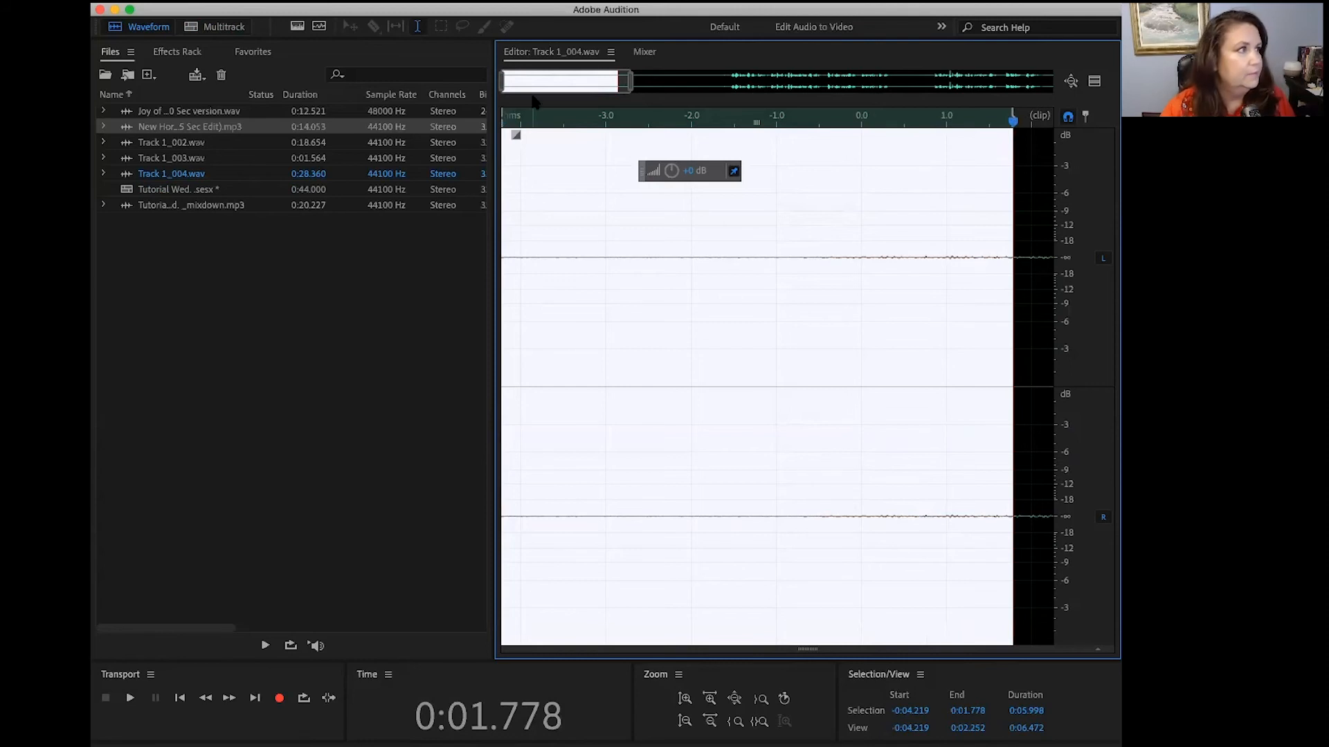
Step: Capture the selected quiet opening of the recording as a noise print and accept the alert
{"action": "left_click", "coordinate": [387, 1]}
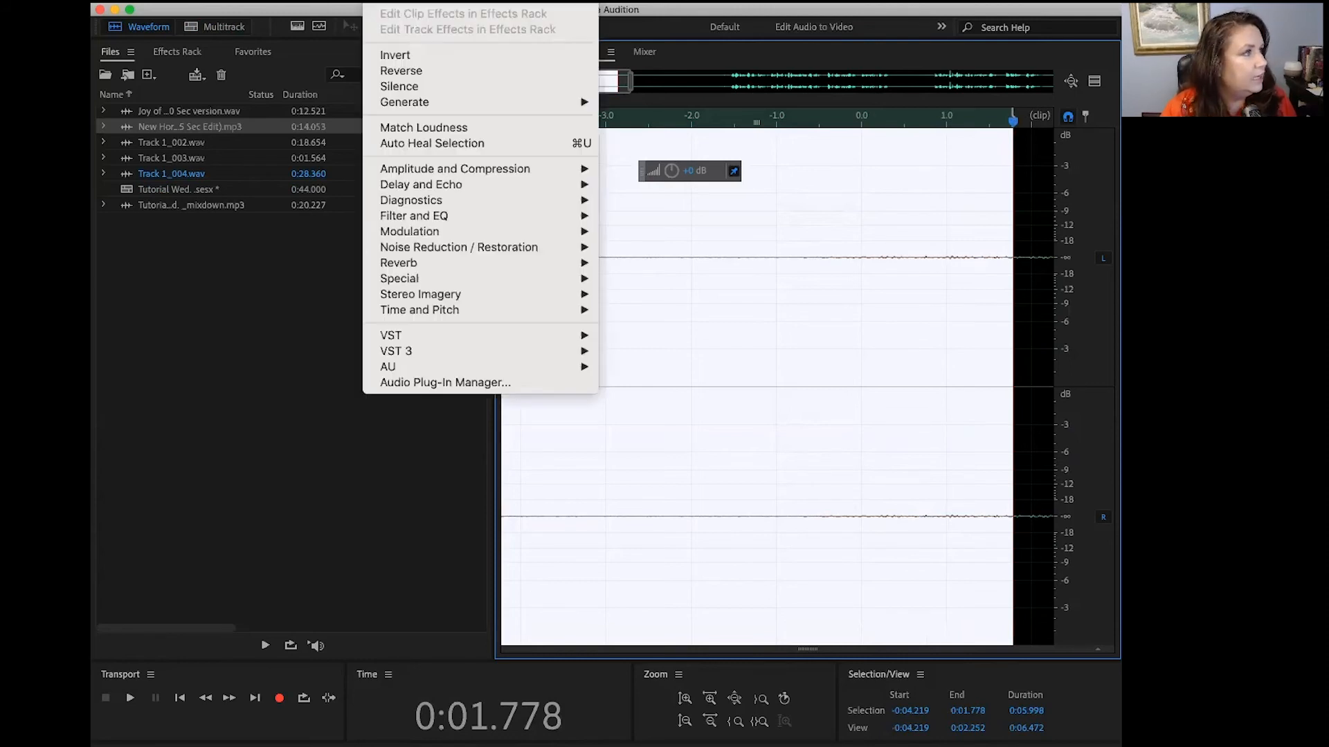
{"action": "mouse_move", "coordinate": [444, 251]}
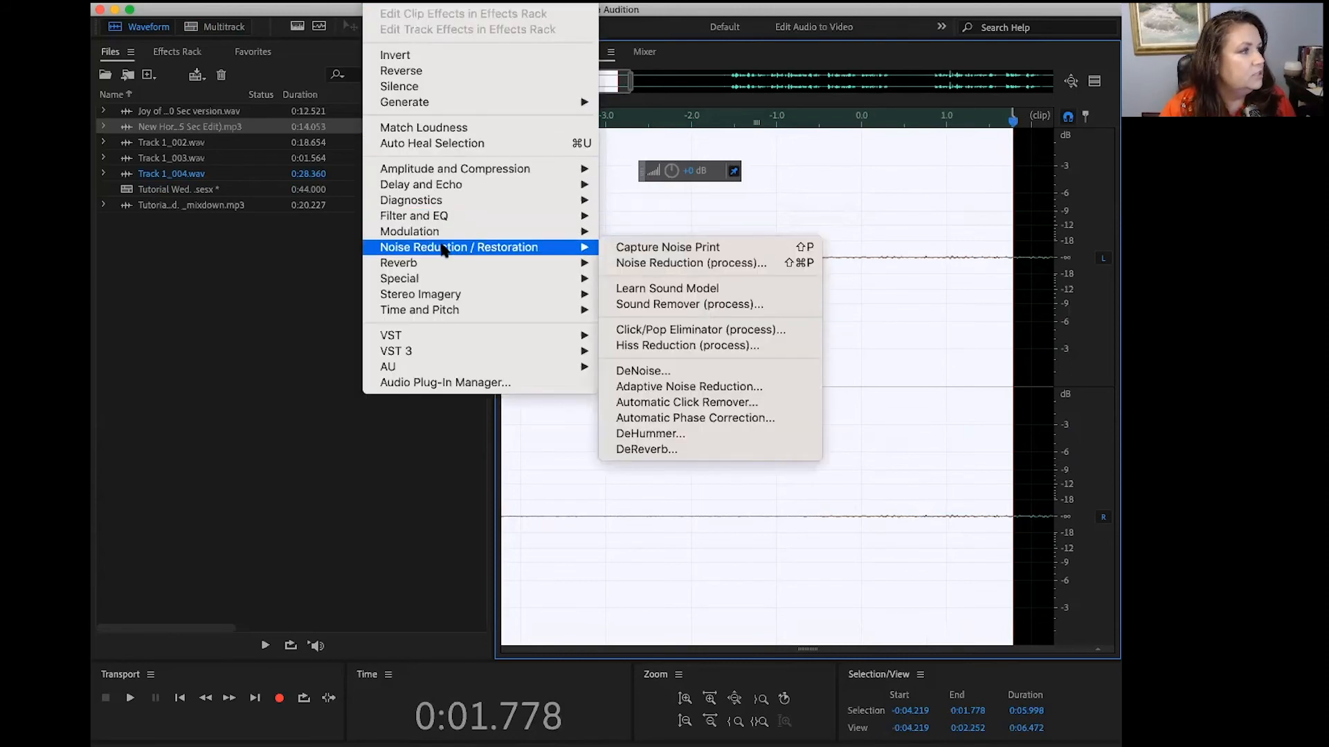
{"action": "left_click", "coordinate": [653, 250]}
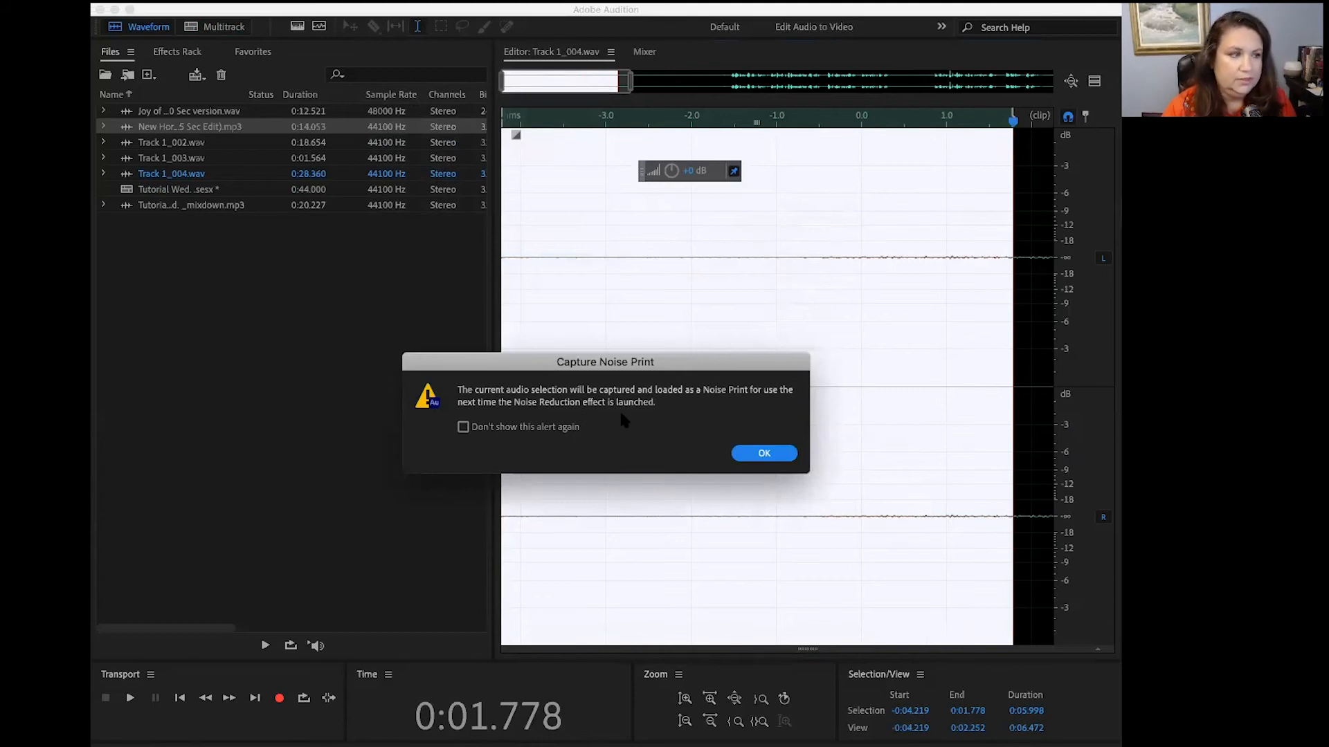
{"action": "left_click", "coordinate": [763, 455]}
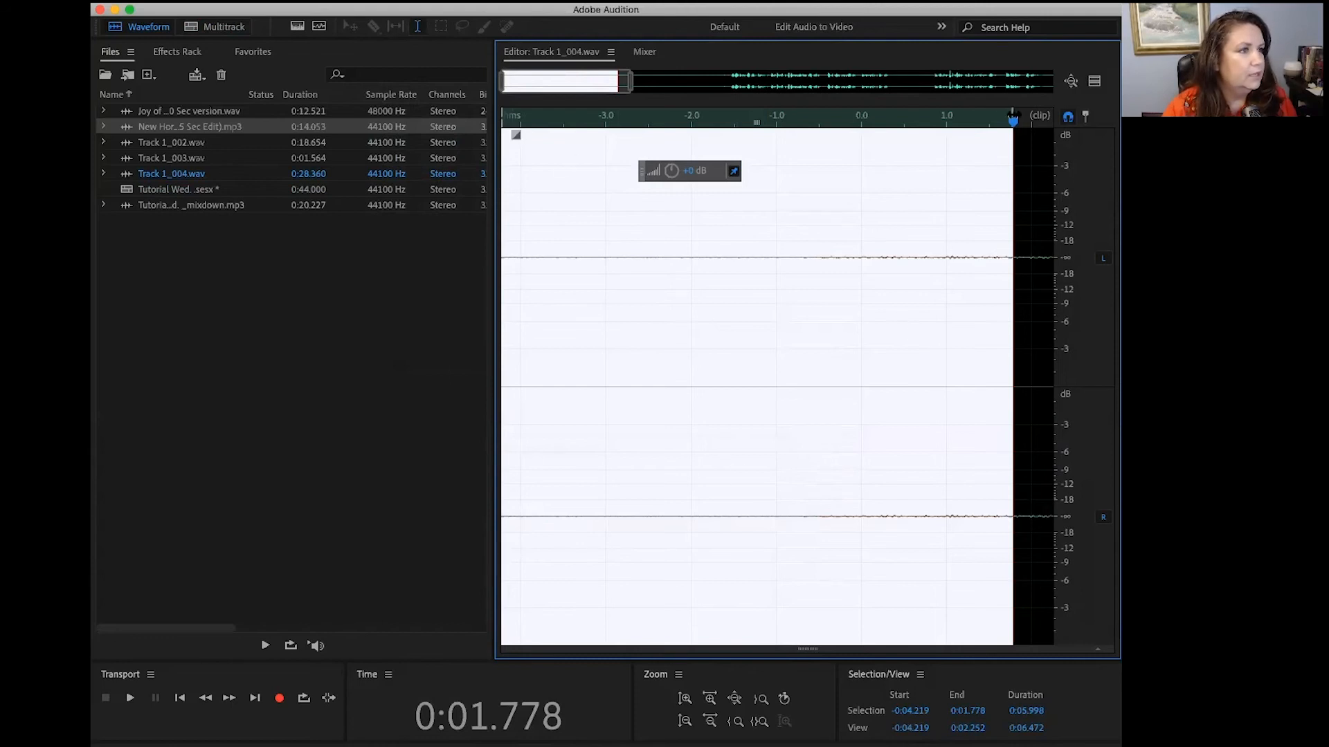
Step: Apply Noise Reduction (process) to the entire voice recording with 7% noise reduction, reducing by 12.2 dB
{"action": "left_click", "coordinate": [1071, 81]}
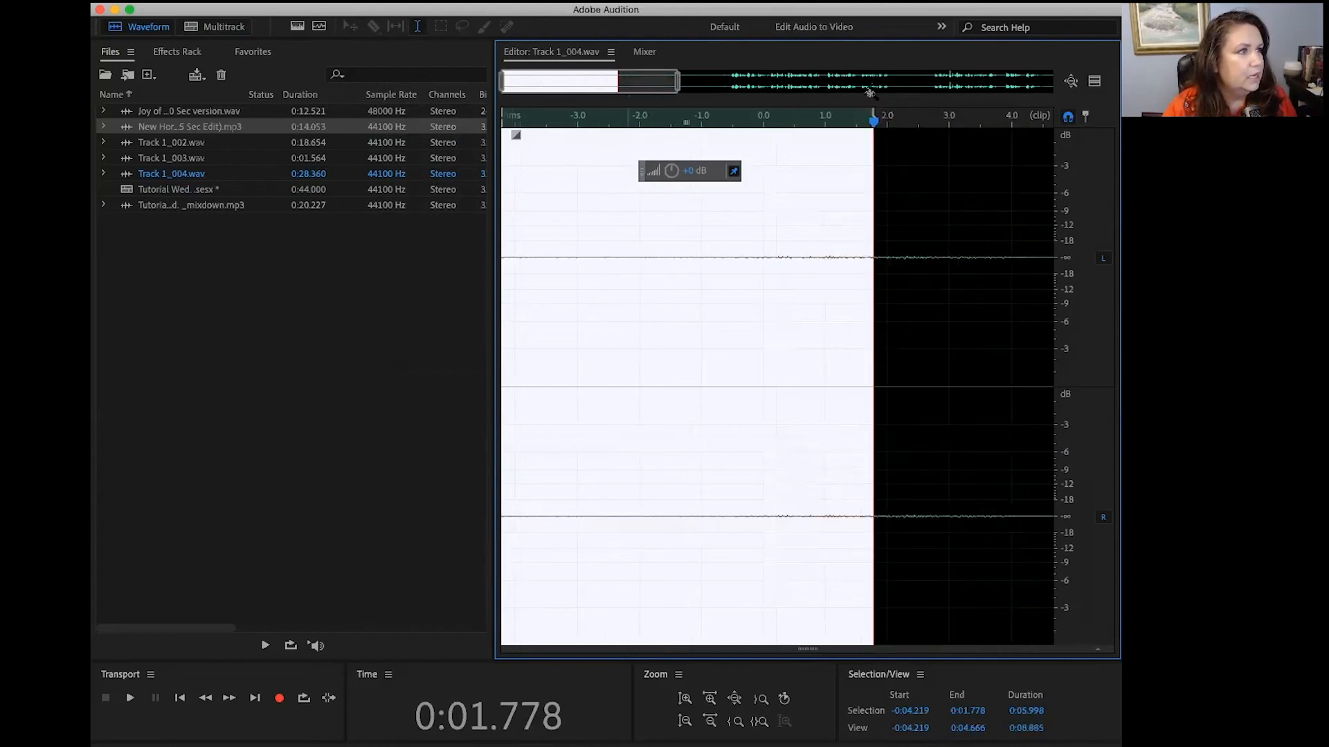
{"action": "left_click", "coordinate": [1020, 122]}
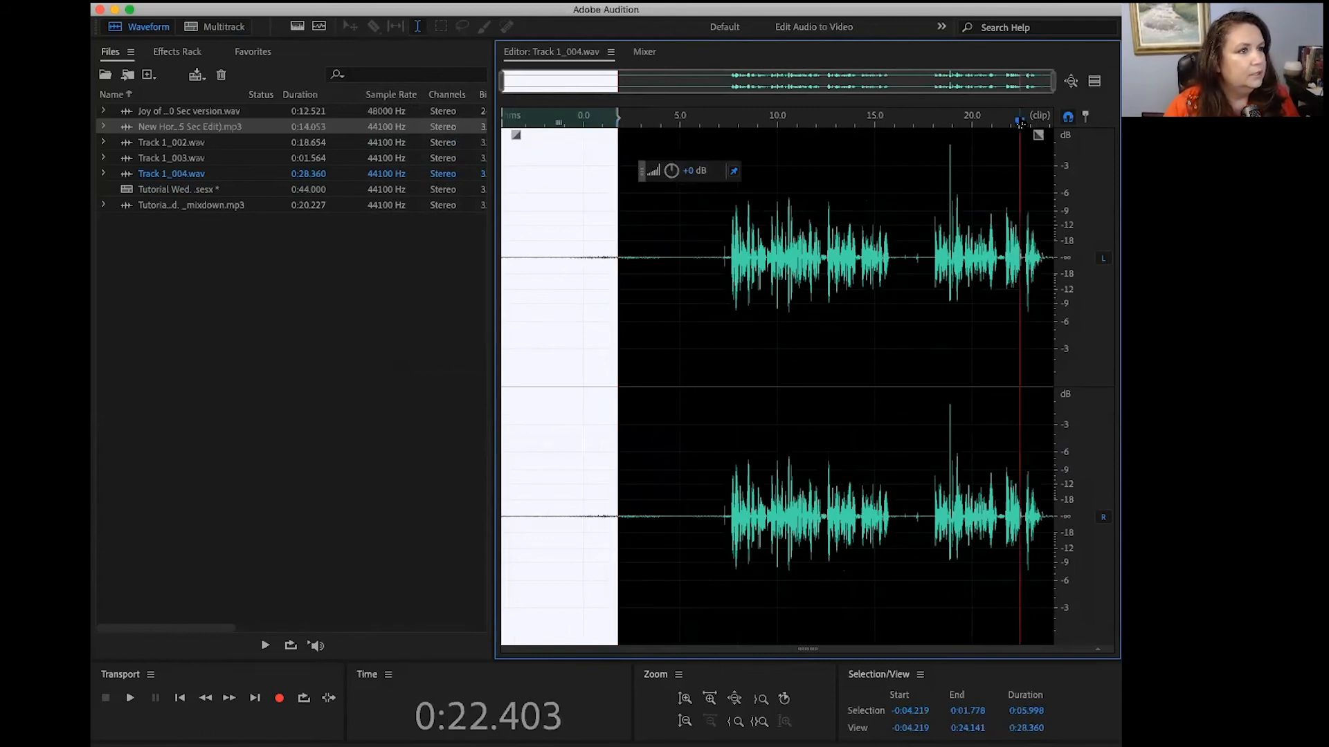
{"action": "key", "text": "super+a"}
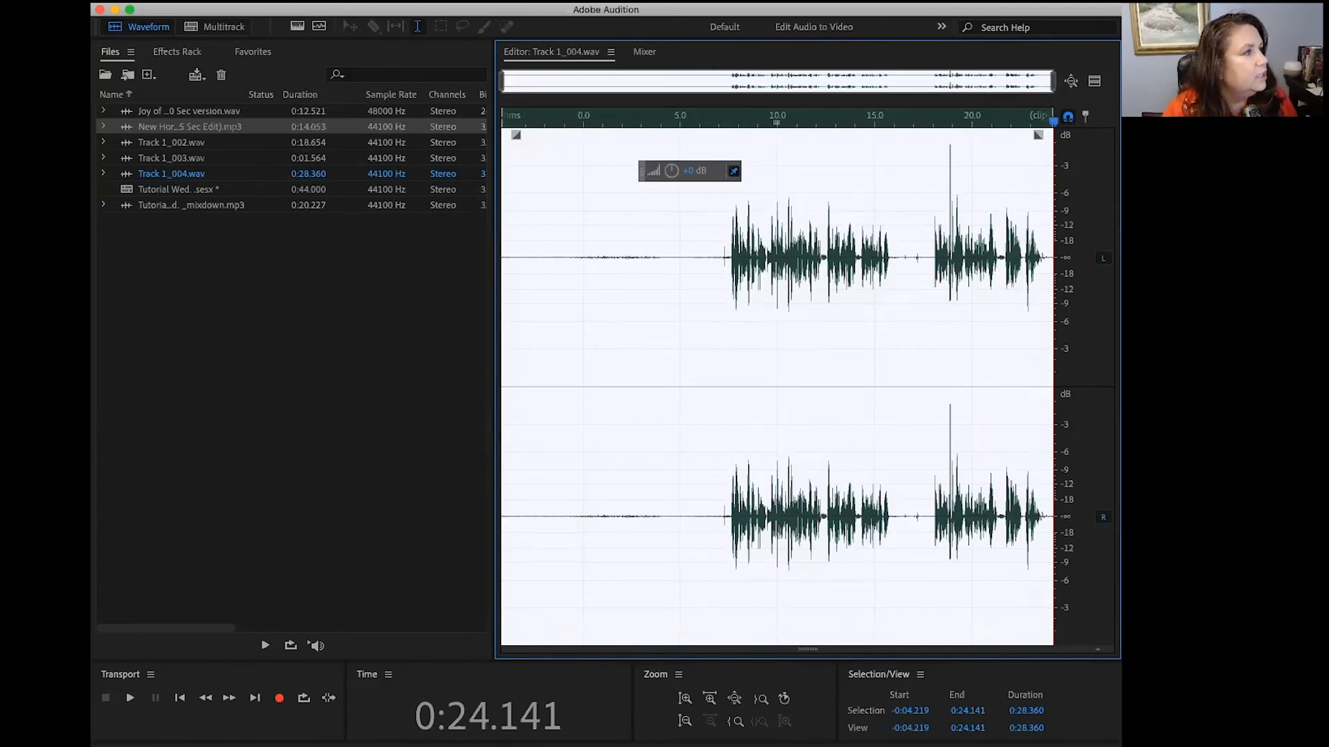
{"action": "left_click", "coordinate": [385, 1]}
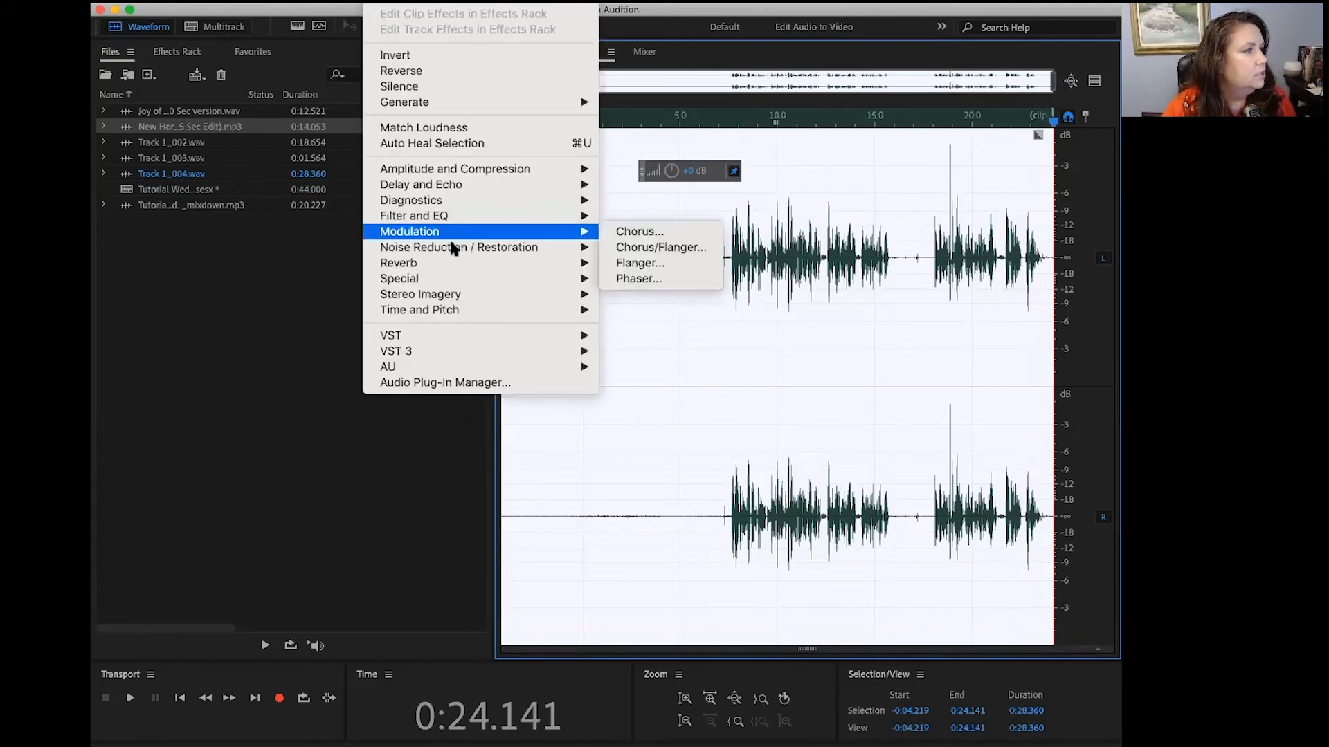
{"action": "mouse_move", "coordinate": [453, 247]}
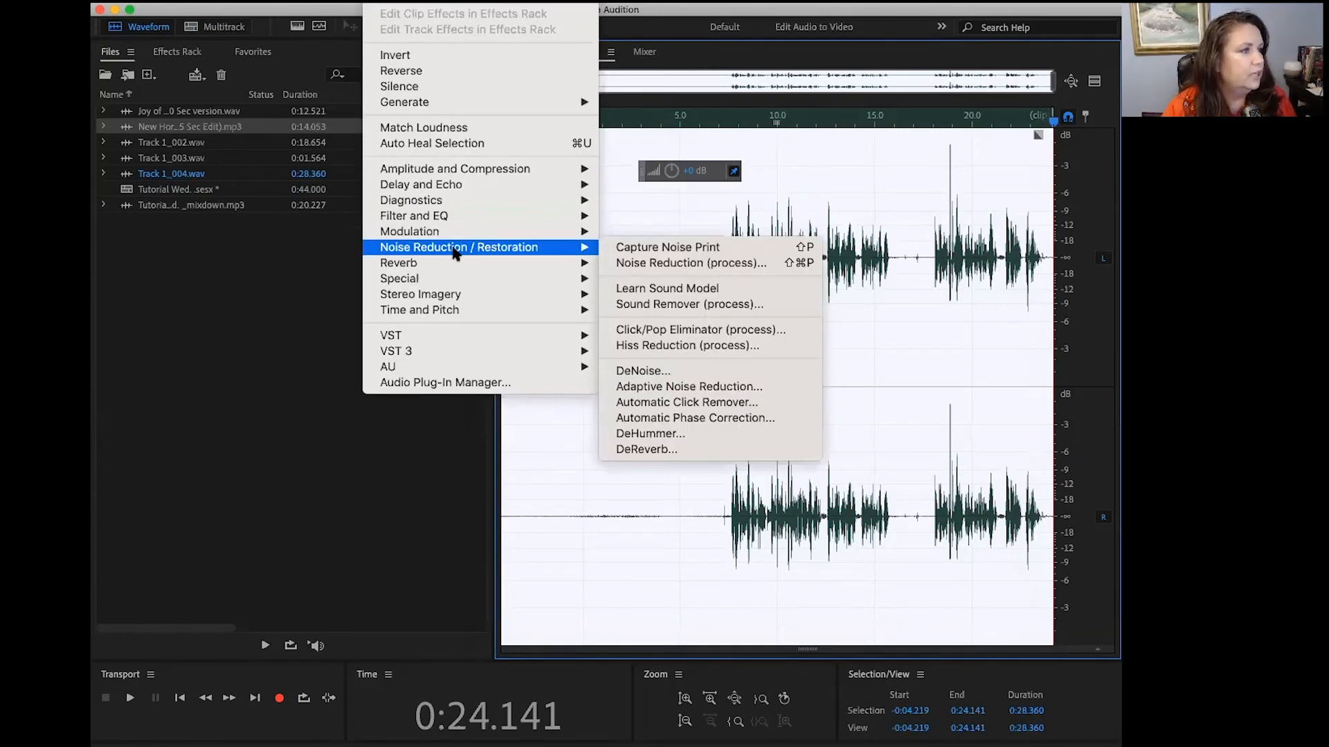
{"action": "left_click", "coordinate": [665, 266]}
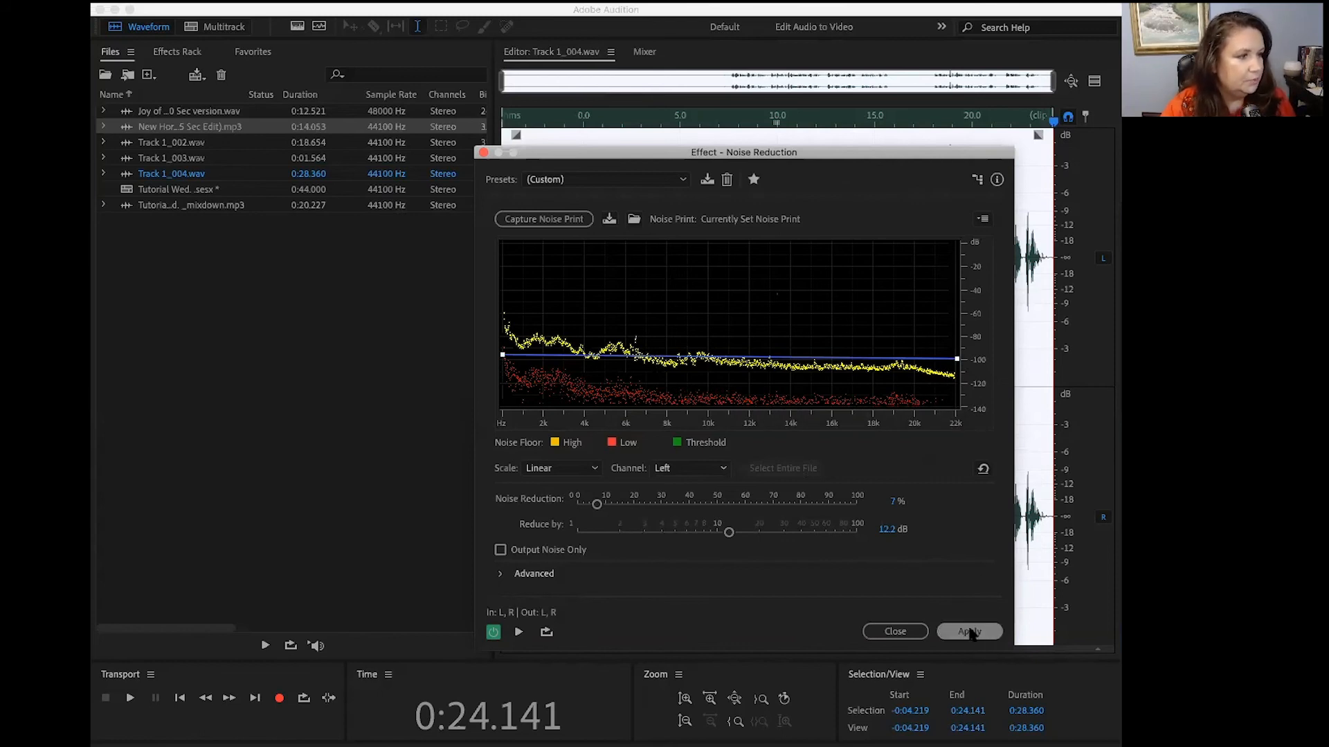
{"action": "left_click", "coordinate": [969, 632]}
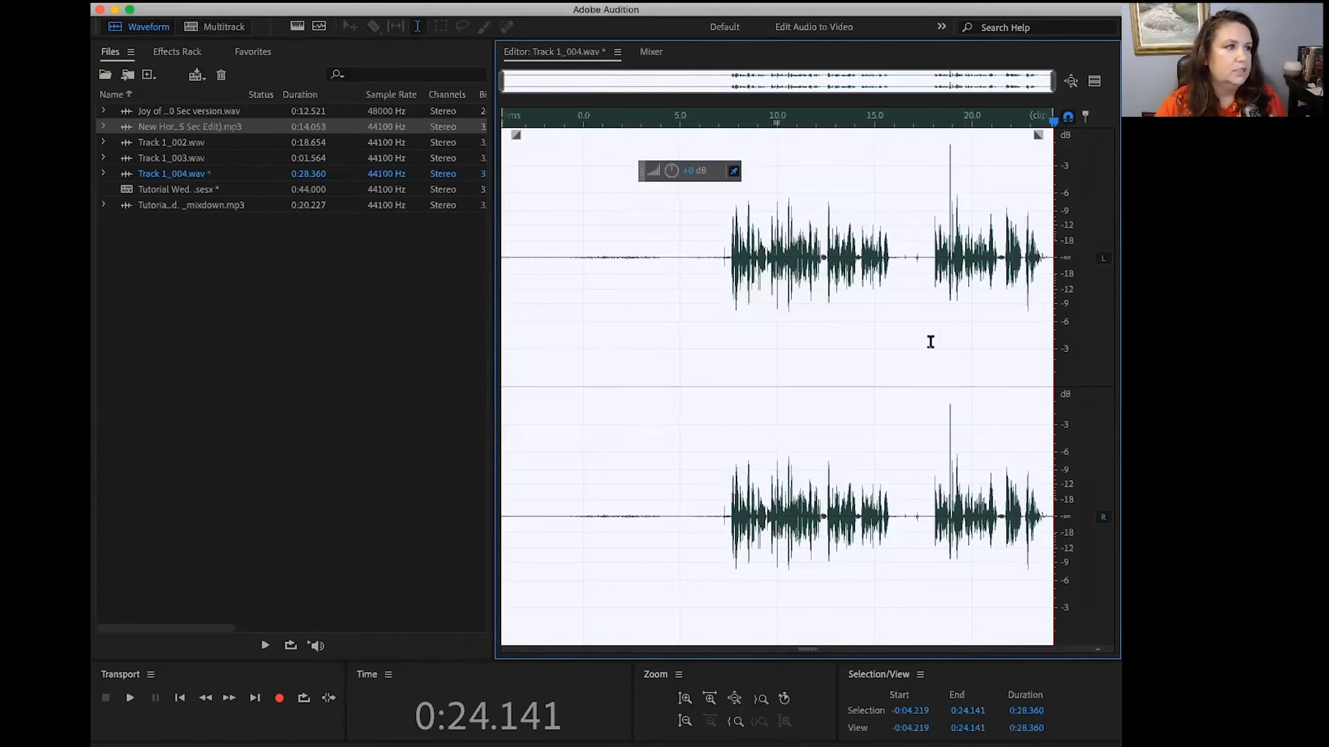
Step: Play the noise-reduced recording from about 14 seconds, and replay it from about 18 seconds to past 21 seconds
{"action": "left_click", "coordinate": [863, 126]}
{"action": "key", "text": "space"}
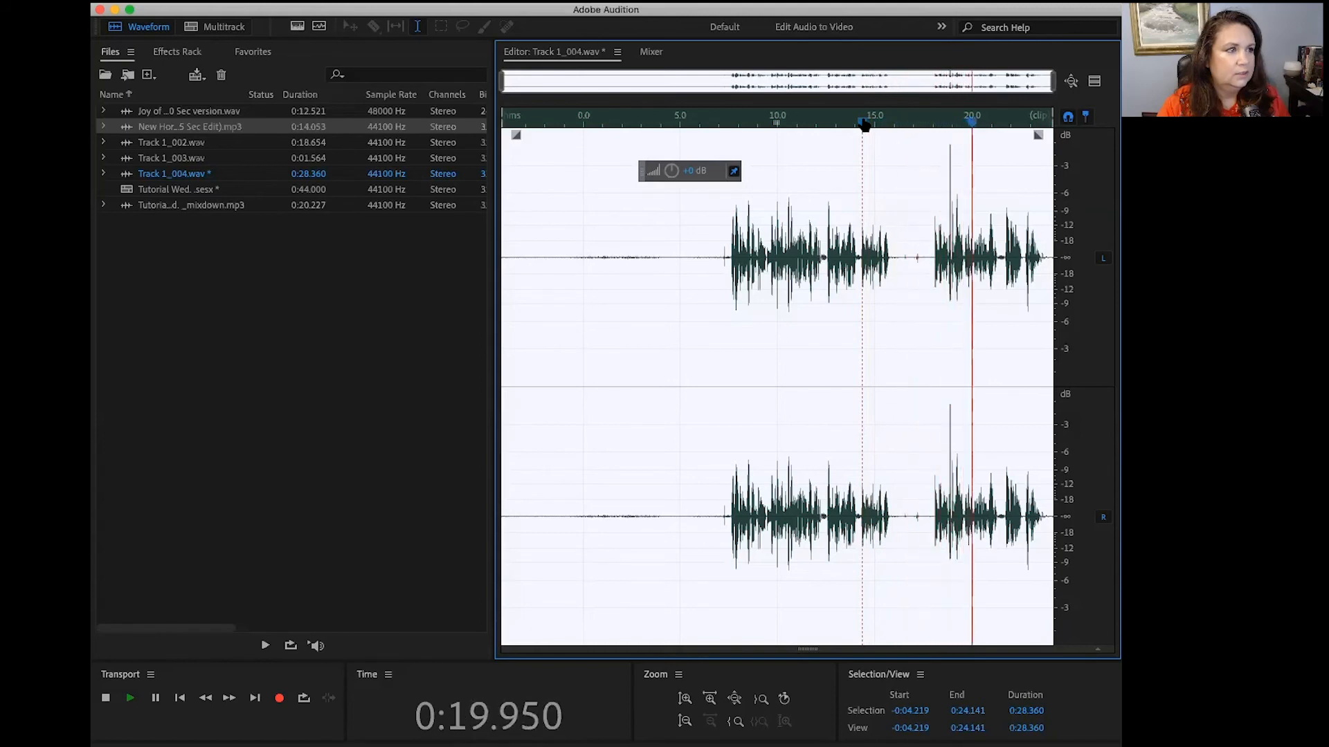
{"action": "key", "text": "space"}
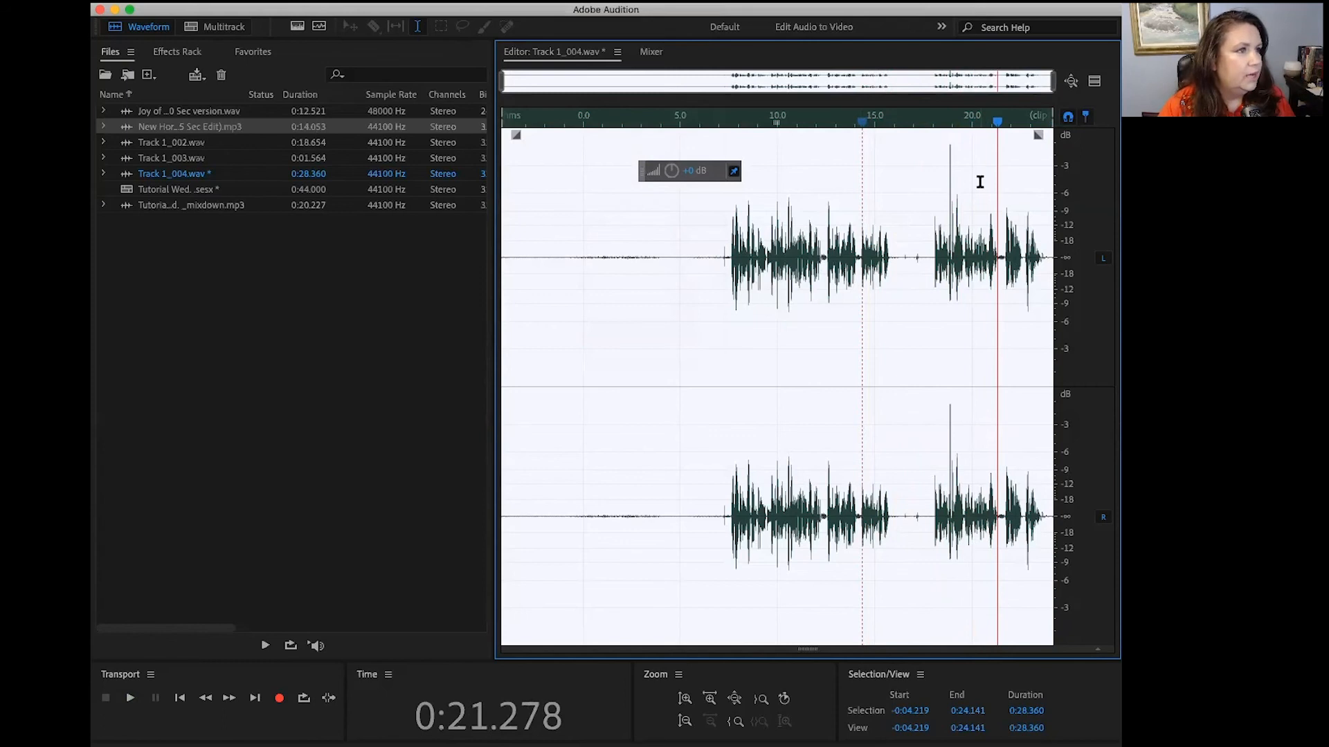
{"action": "left_click", "coordinate": [941, 124]}
{"action": "key", "text": "space"}
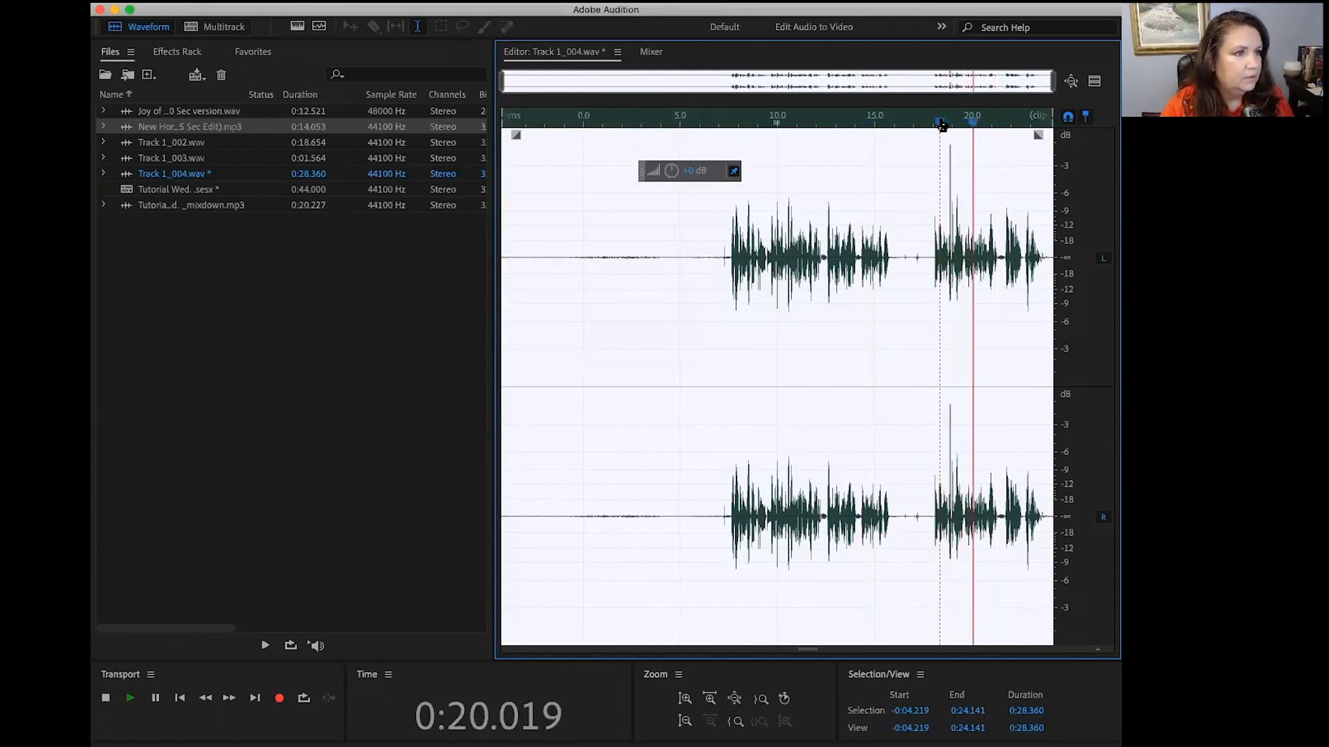
{"action": "key", "text": "space"}
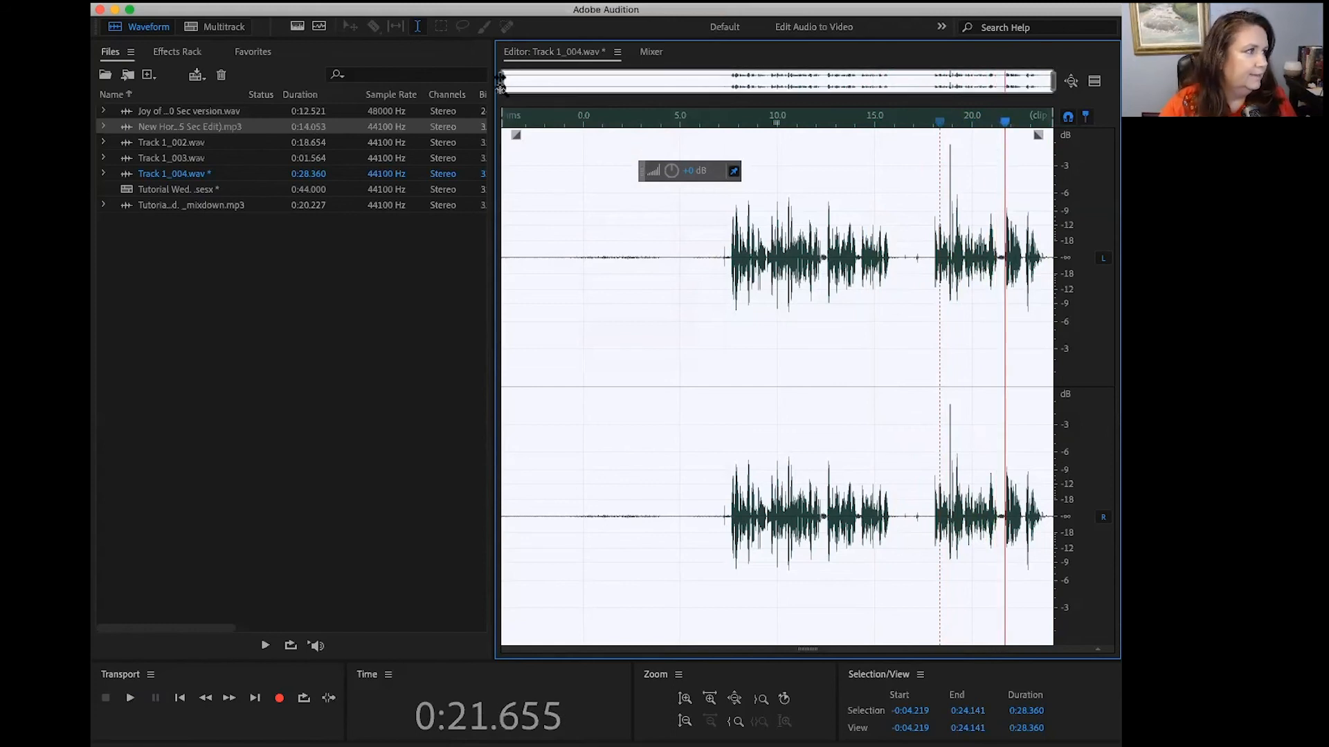
Step: Select the breath noise from 0:21.296 to 0:21.637 and apply Auto Heal Selection to it
{"action": "left_click_drag", "start_coordinate": [501, 82], "coordinate": [889, 128]}
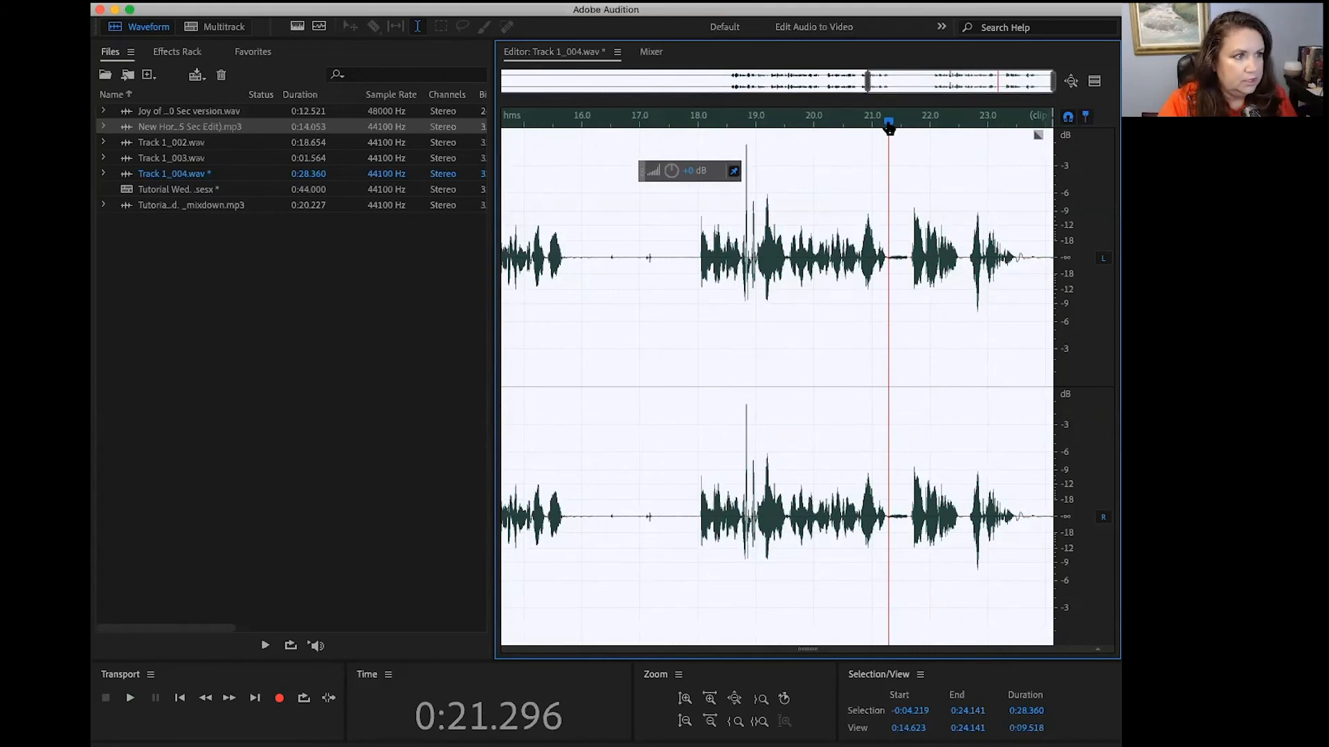
{"action": "key", "text": "i"}
{"action": "left_click", "coordinate": [908, 126]}
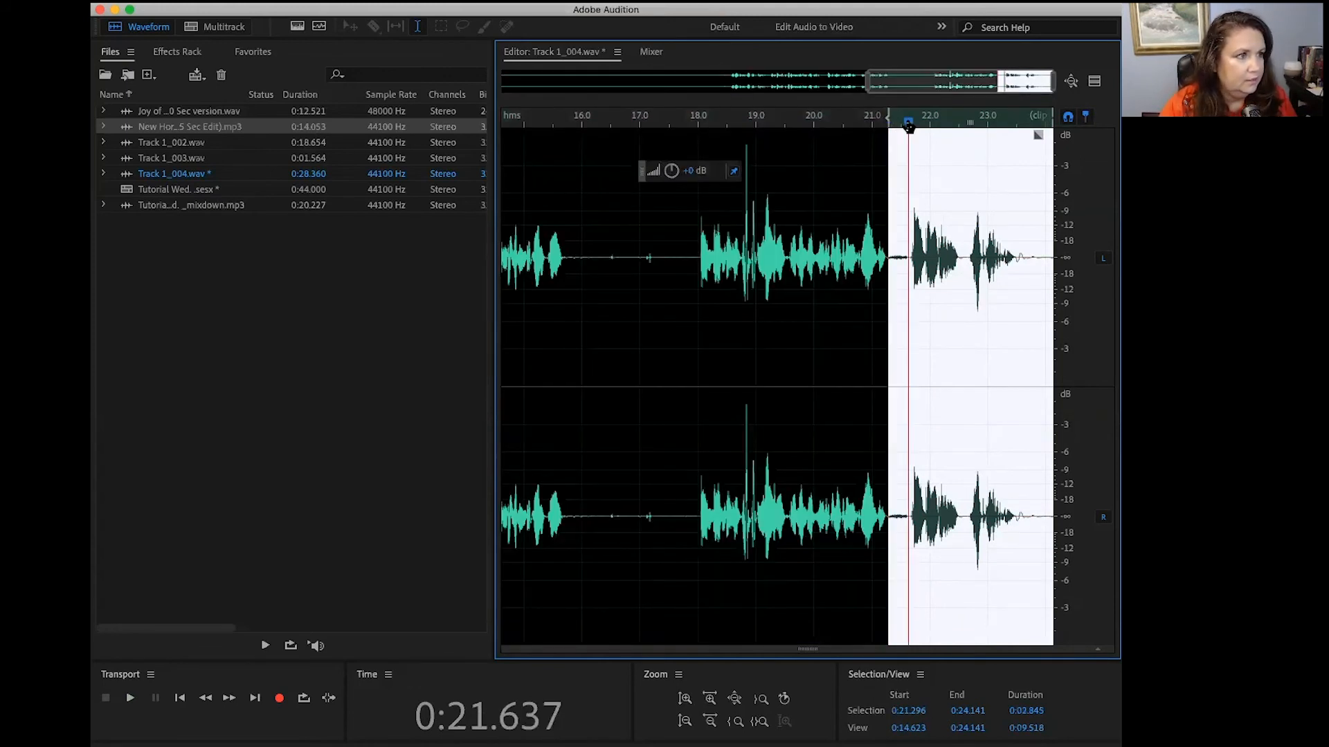
{"action": "key", "text": "o"}
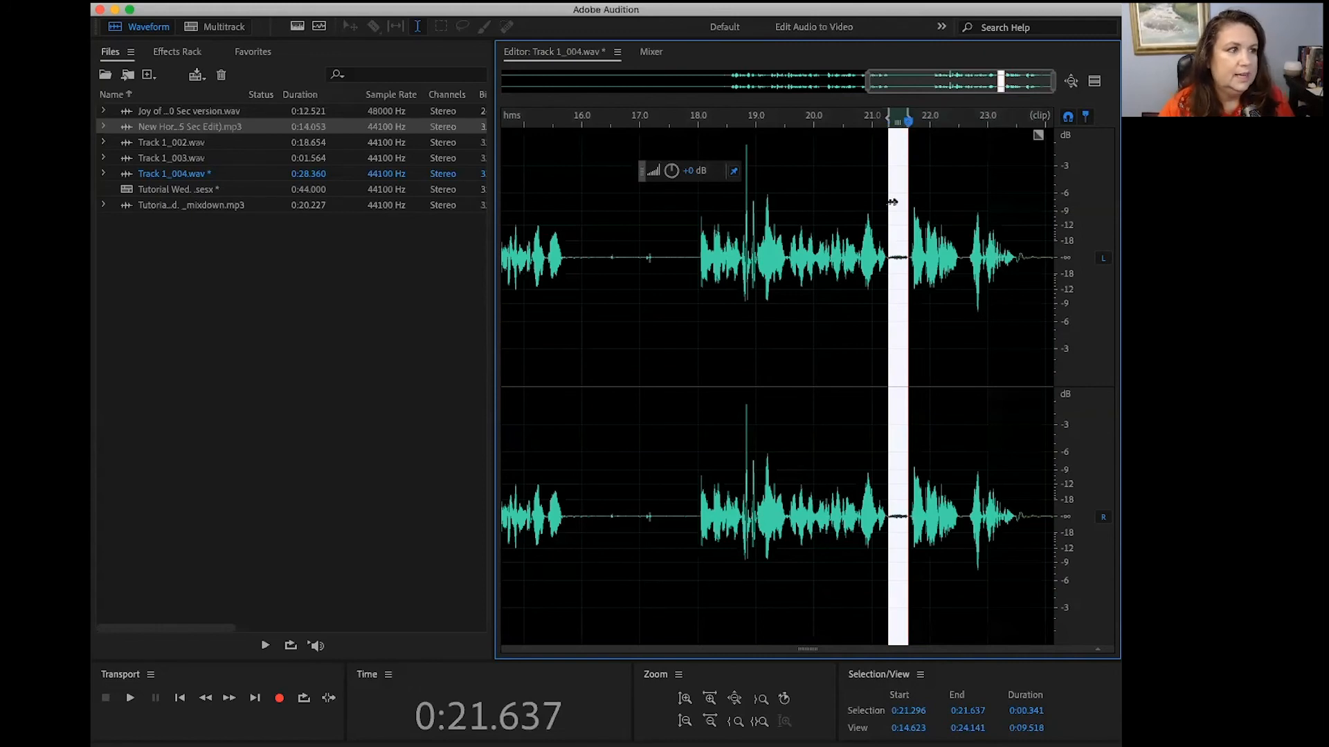
{"action": "right_click", "coordinate": [897, 257]}
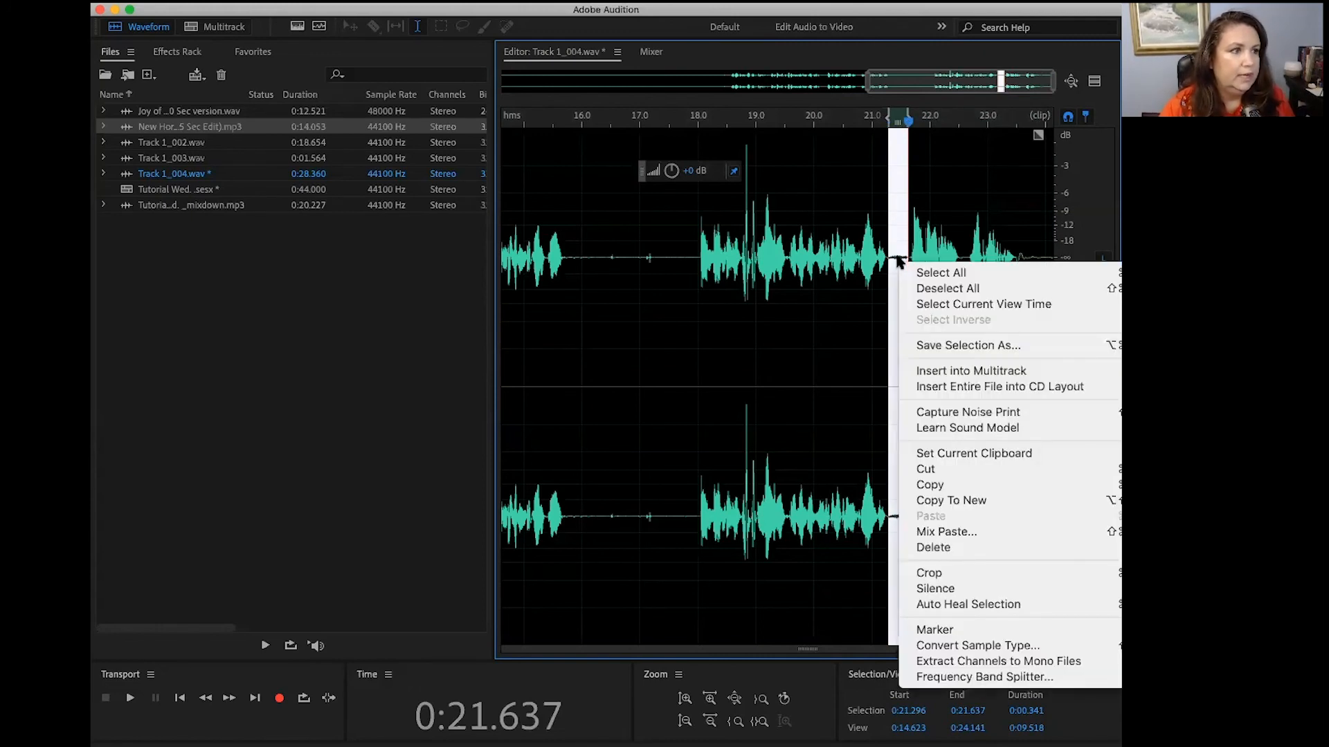
{"action": "left_click", "coordinate": [1015, 606]}
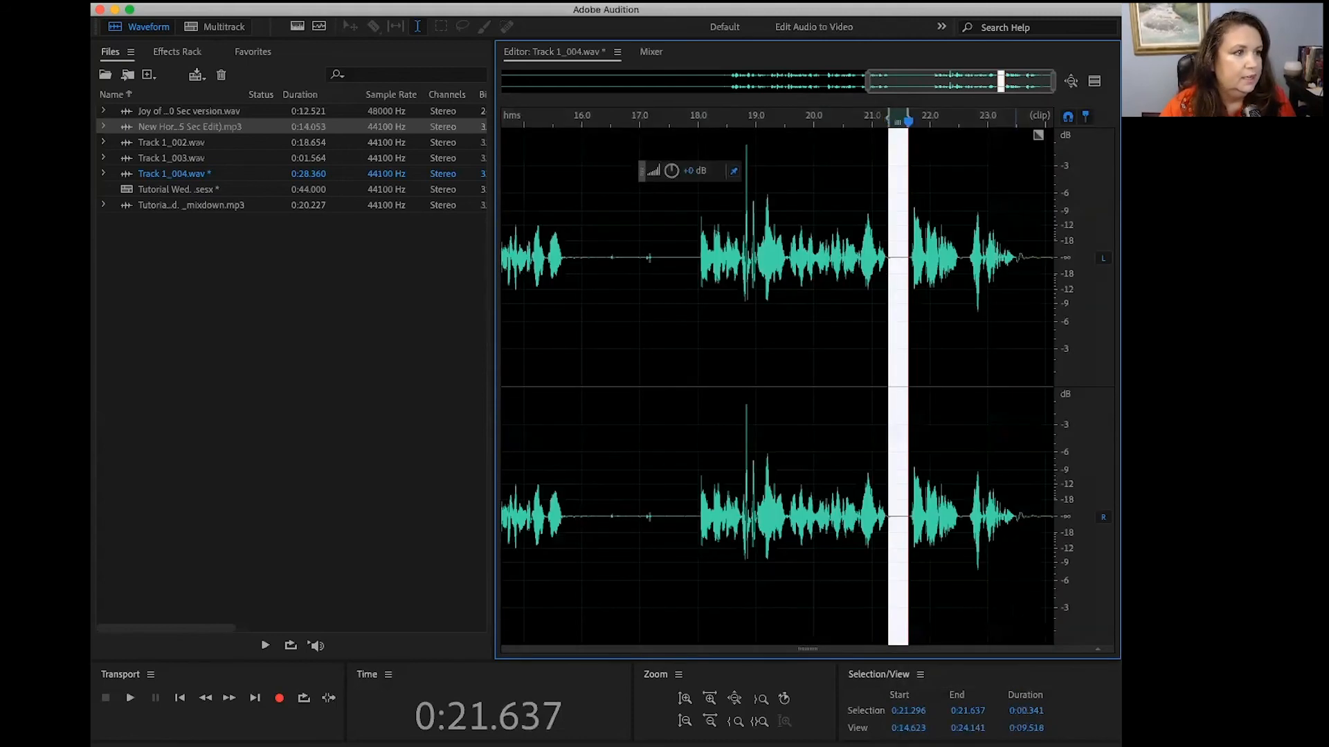
Step: Play across the healed section from just before 21 seconds to past 22 seconds
{"action": "left_click", "coordinate": [866, 121]}
{"action": "key", "text": "space"}
{"action": "key", "text": "space"}
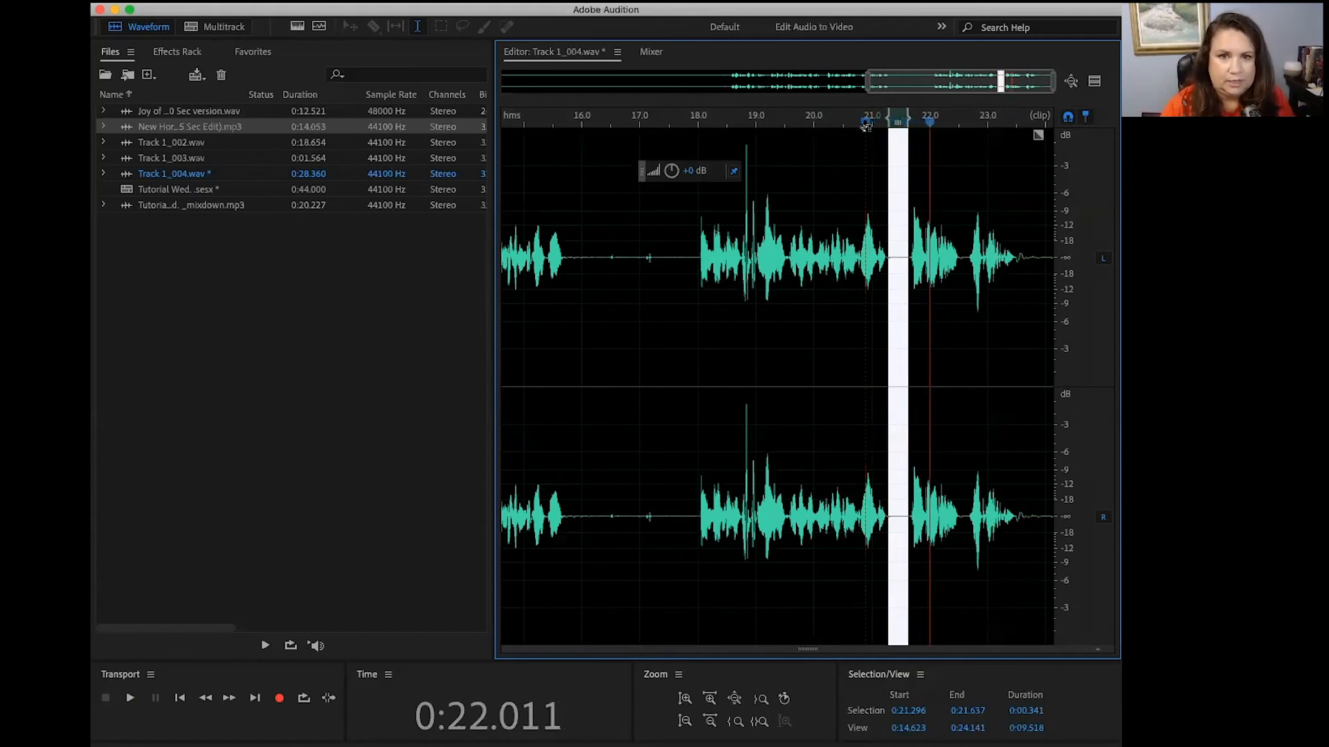
{"action": "key", "text": "space"}
{"action": "key", "text": "space"}
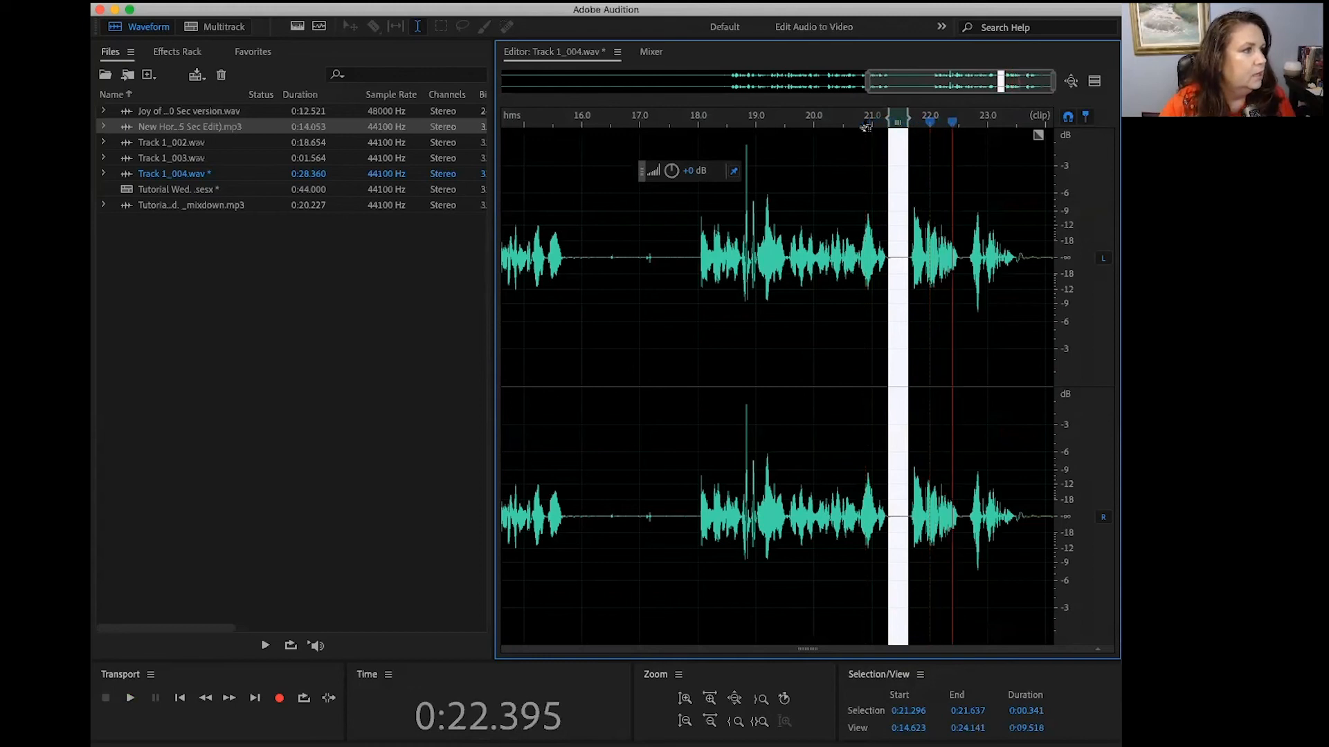
Step: Listen to the small noise near 17 seconds and select it from 0:16.899 to 0:17.412
{"action": "left_click", "coordinate": [630, 122]}
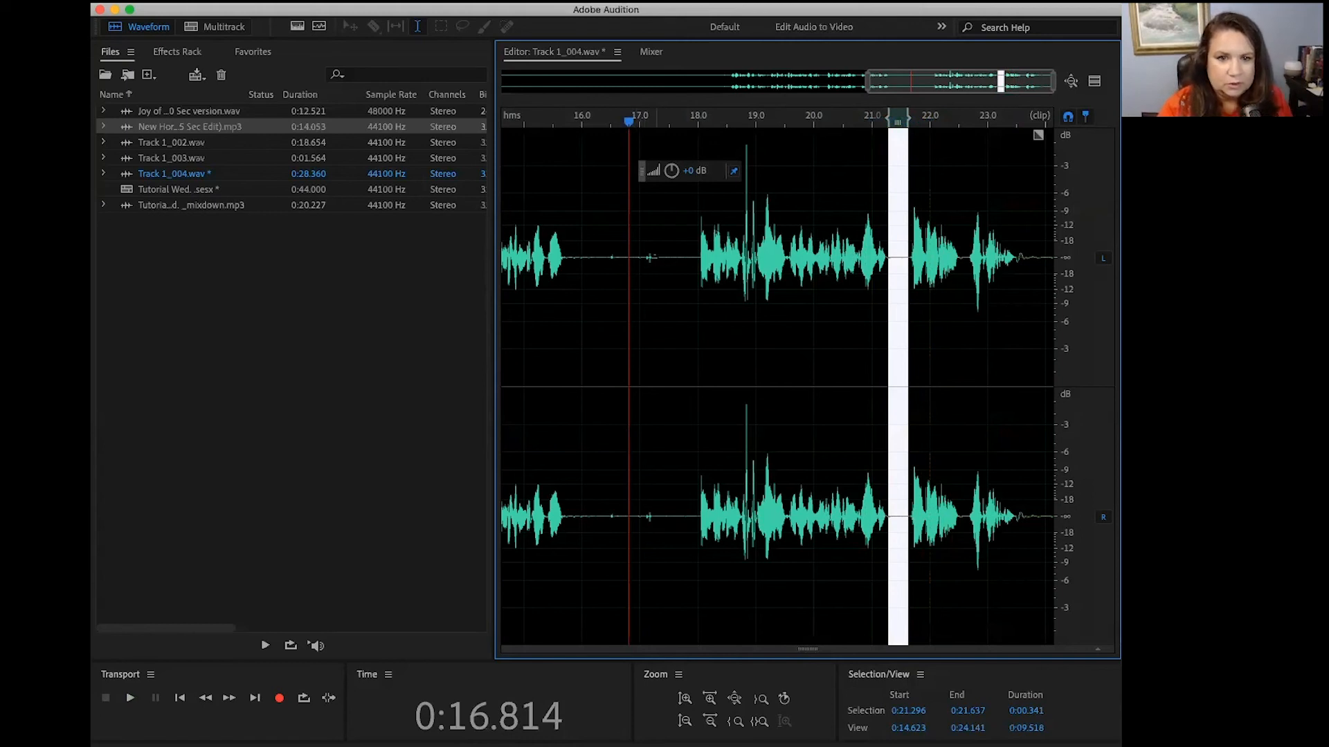
{"action": "key", "text": "space"}
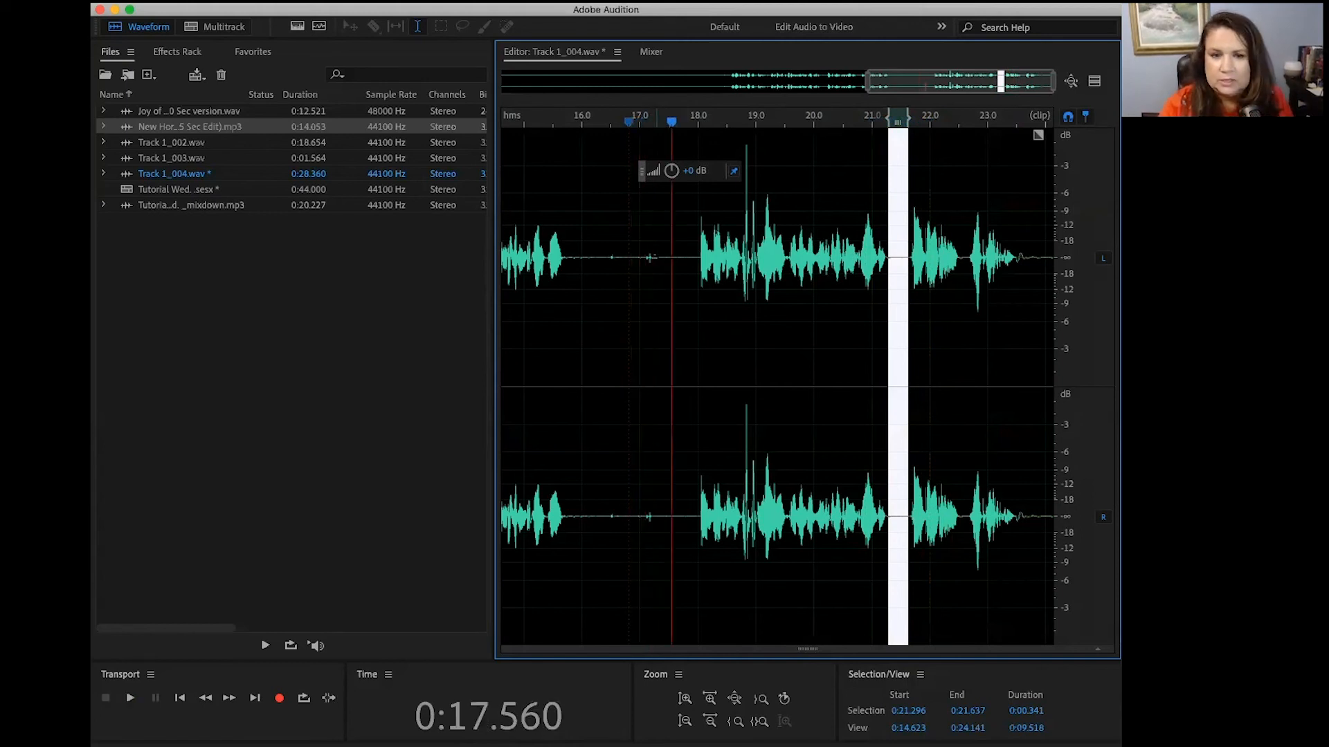
{"action": "left_click", "coordinate": [636, 124]}
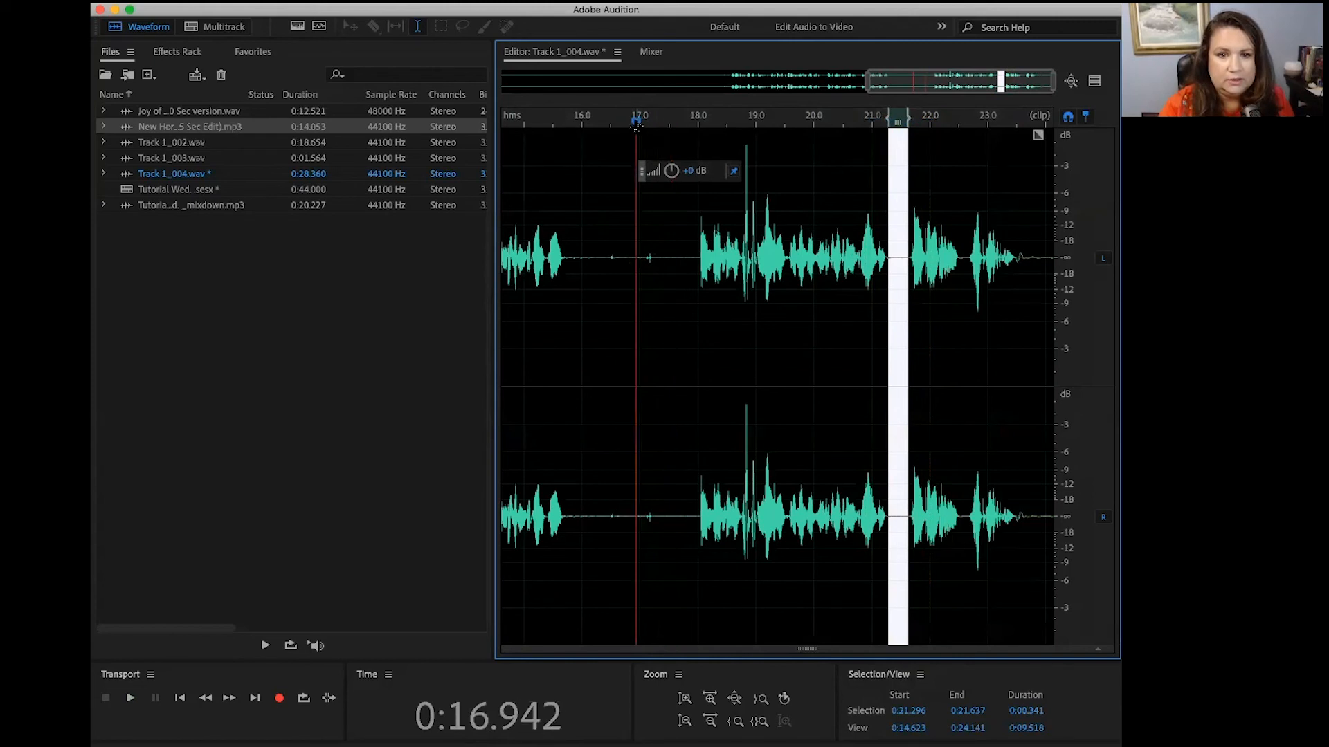
{"action": "left_click", "coordinate": [636, 123], "text": "shift"}
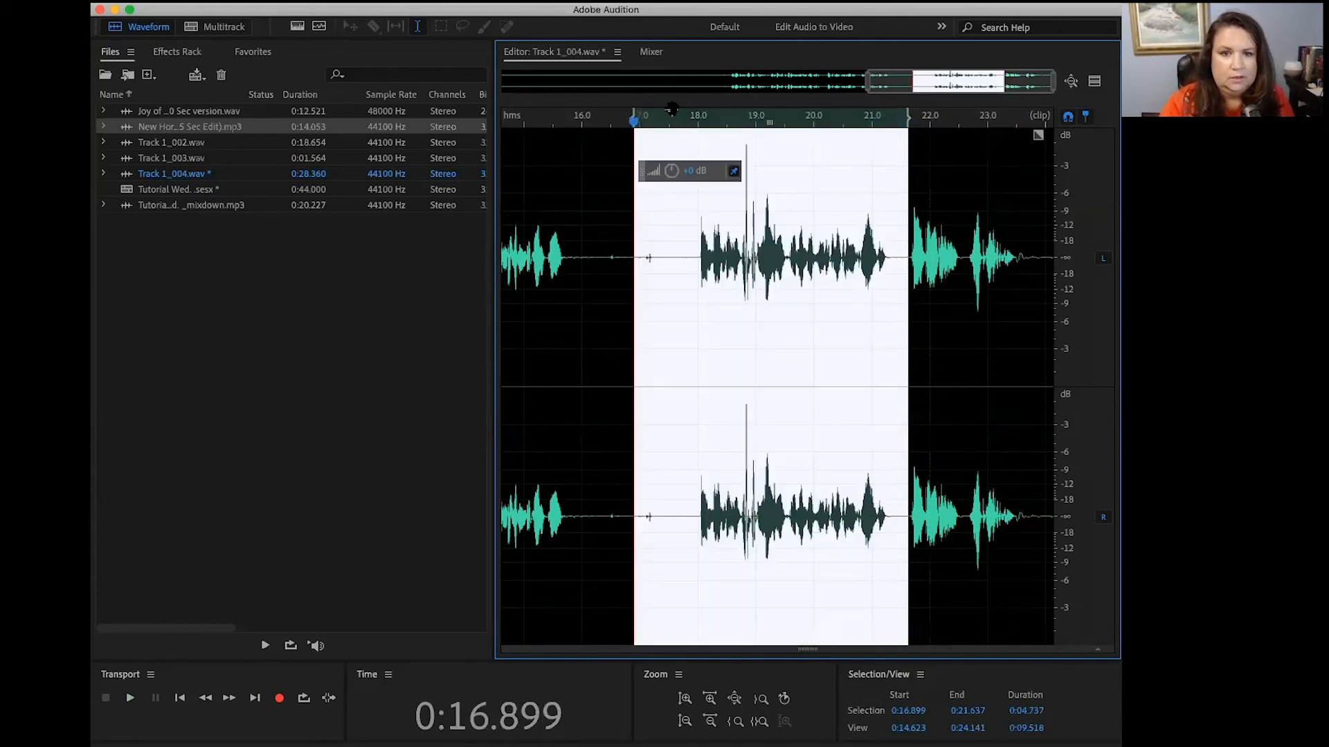
{"action": "left_click", "coordinate": [664, 125]}
{"action": "left_click", "coordinate": [665, 126], "text": "shift"}
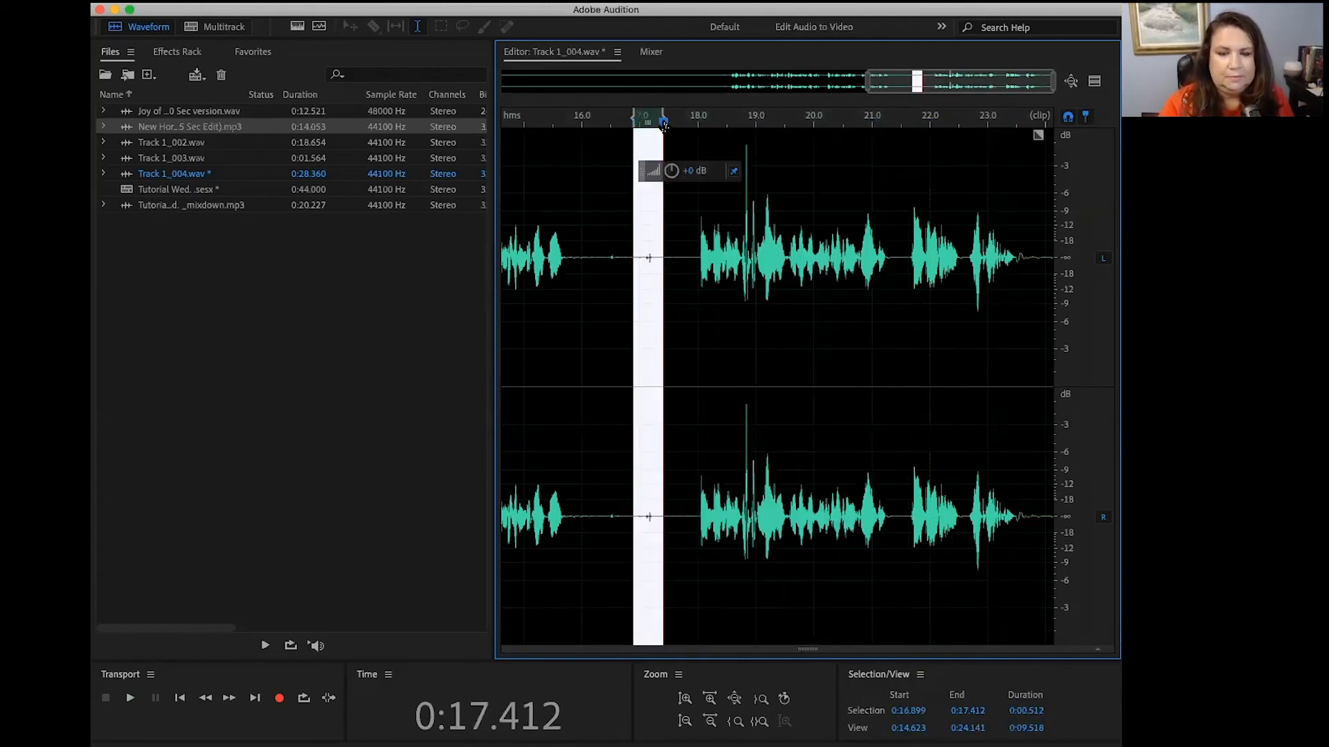
Step: Try deleting the selected noise near 17 seconds, accepting the multitrack reference warning, and undo the deletion
{"action": "key", "text": "Delete"}
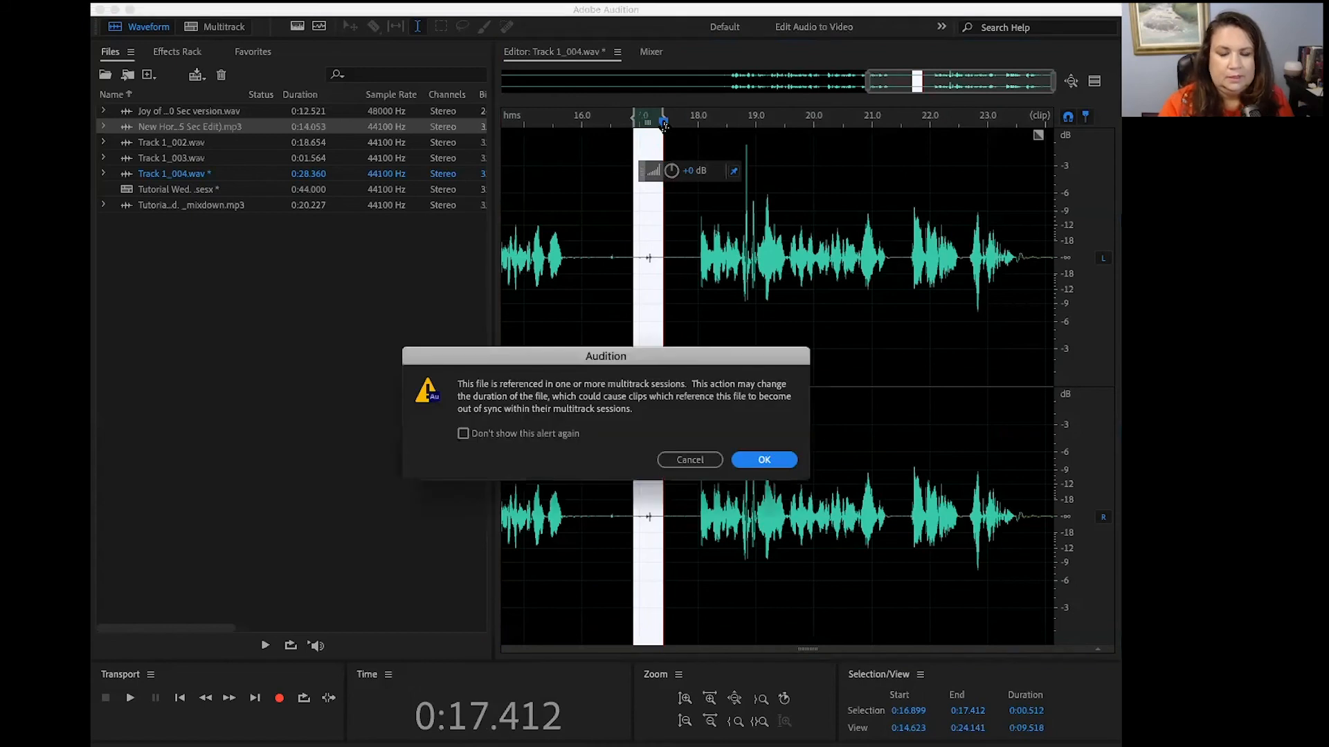
{"action": "left_click", "coordinate": [771, 463]}
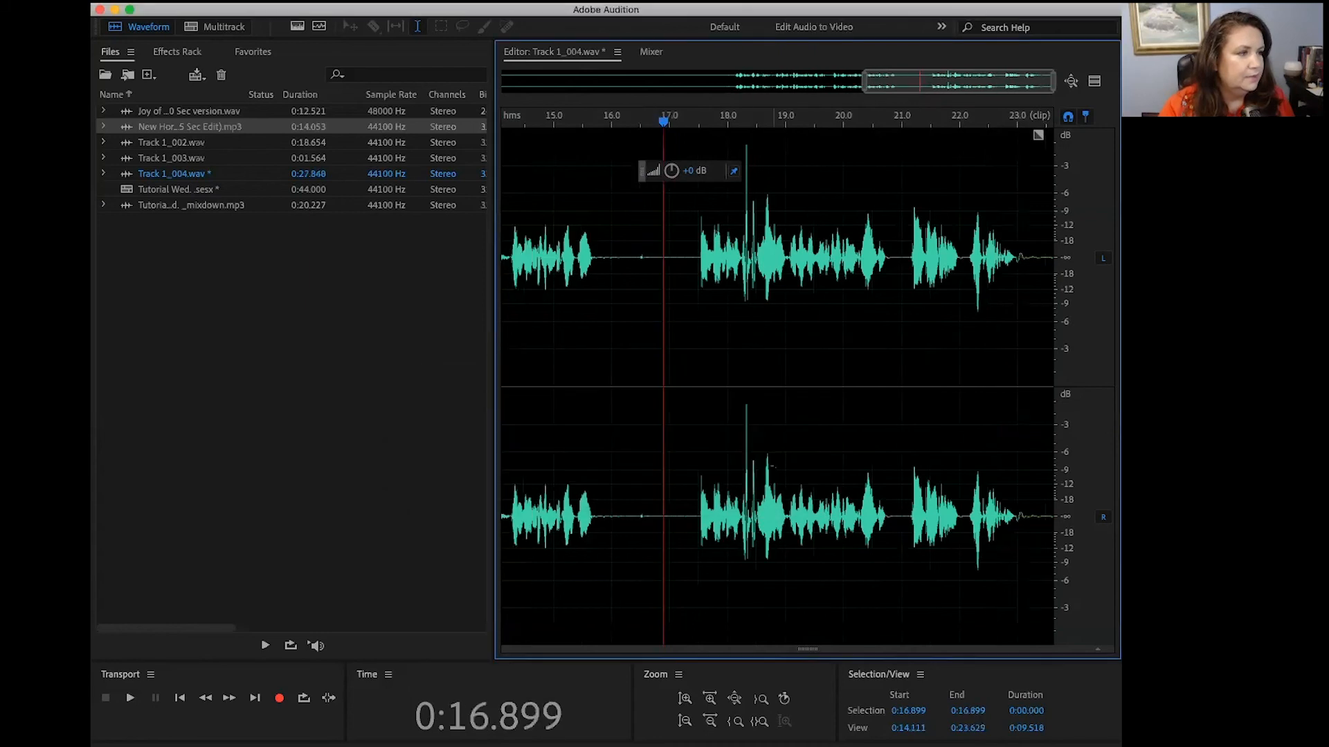
{"action": "left_click", "coordinate": [238, 1]}
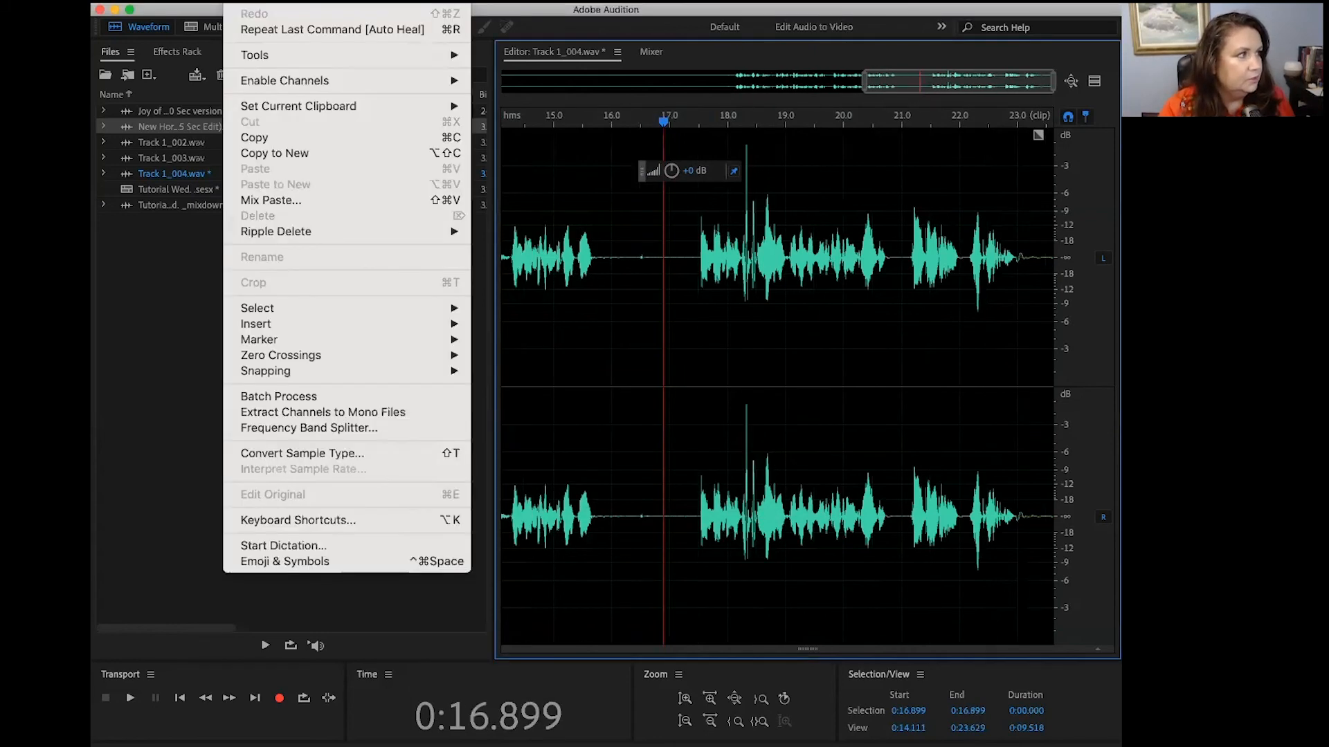
{"action": "left_click", "coordinate": [277, 1]}
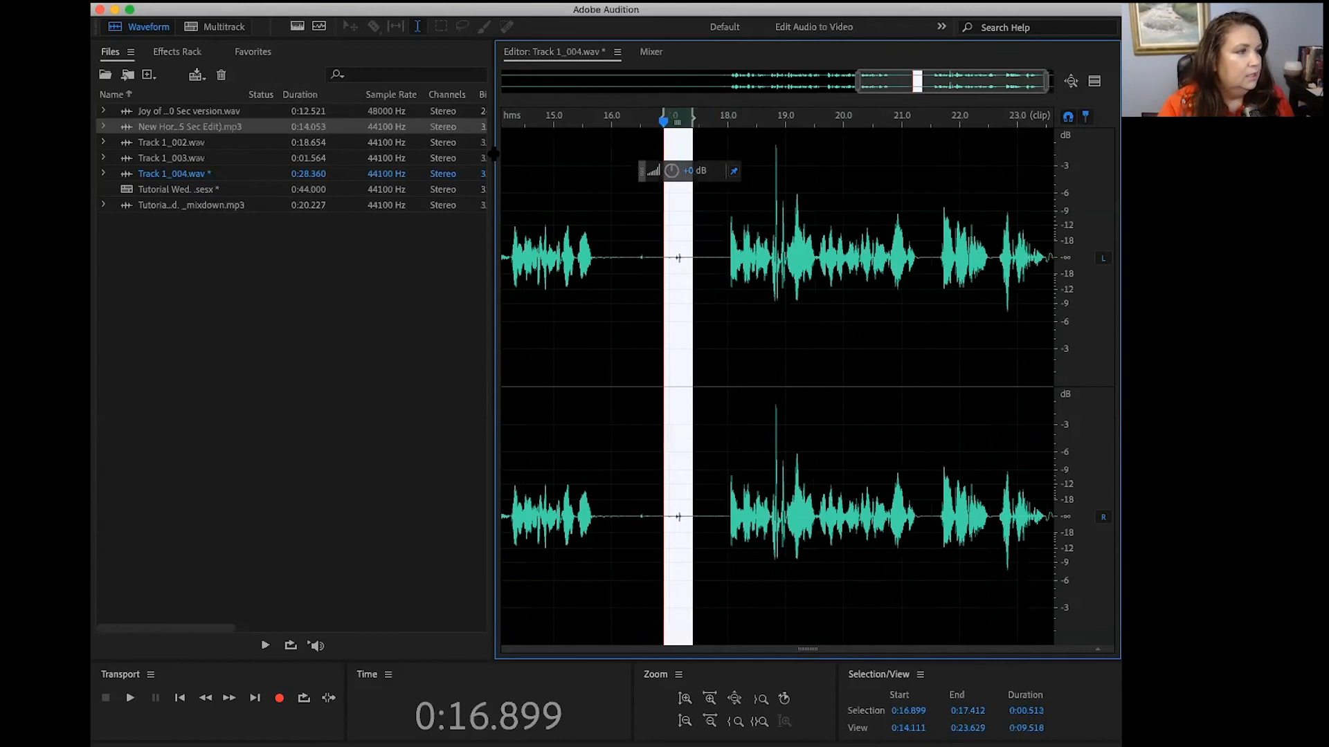
Step: Apply Auto Heal Selection to the noise from 0:16.899 to 0:17.412 and play across the healed section
{"action": "right_click", "coordinate": [677, 258]}
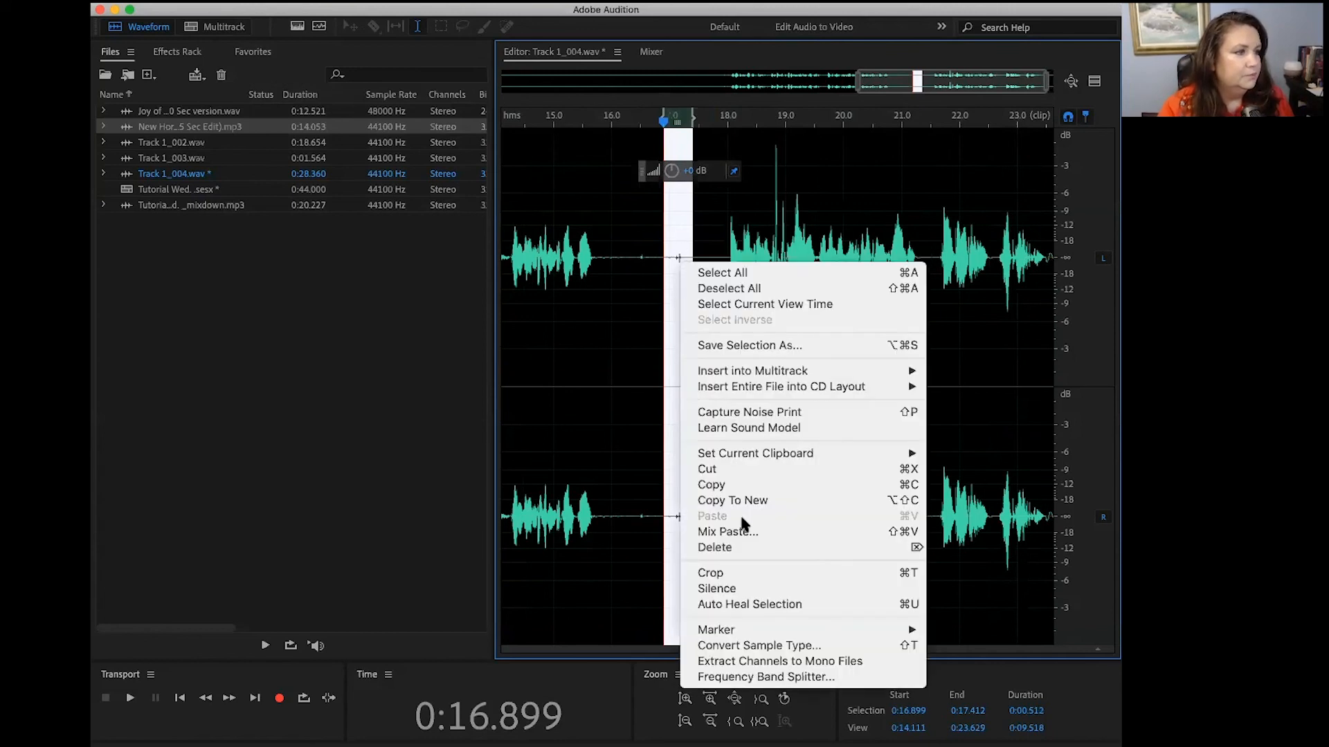
{"action": "left_click", "coordinate": [760, 606]}
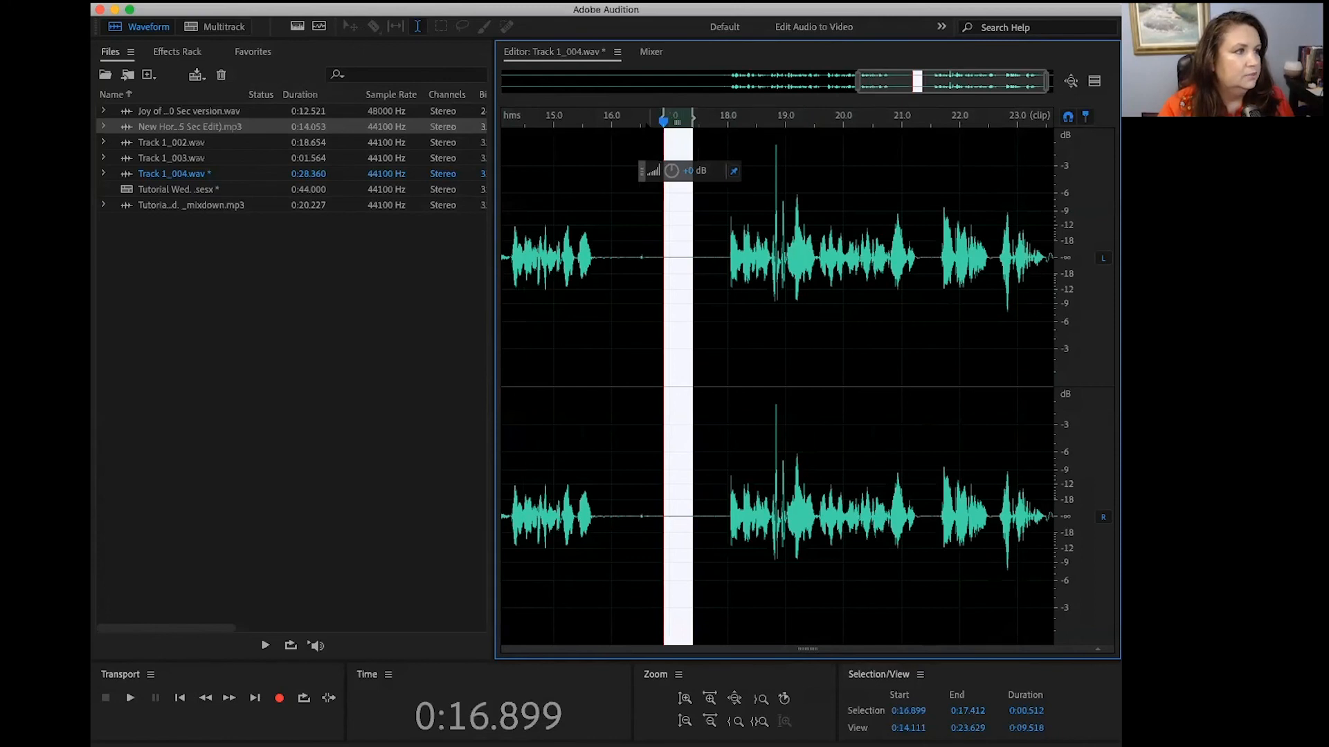
{"action": "left_click", "coordinate": [646, 122]}
{"action": "key", "text": "space"}
{"action": "key", "text": "space"}
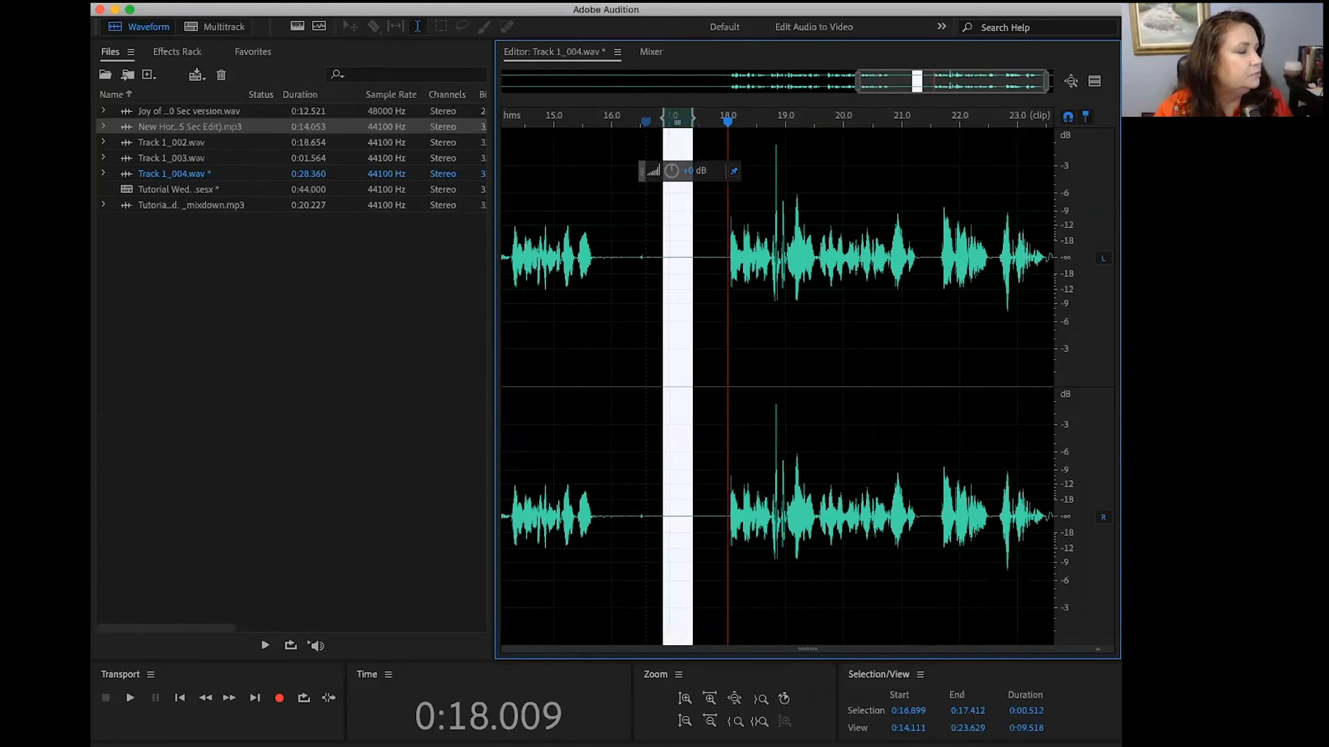
Step: Return to the Tutorial Wed. multitrack session and play it from about 5.6 seconds to just past 17 seconds
{"action": "left_click", "coordinate": [494, 1]}
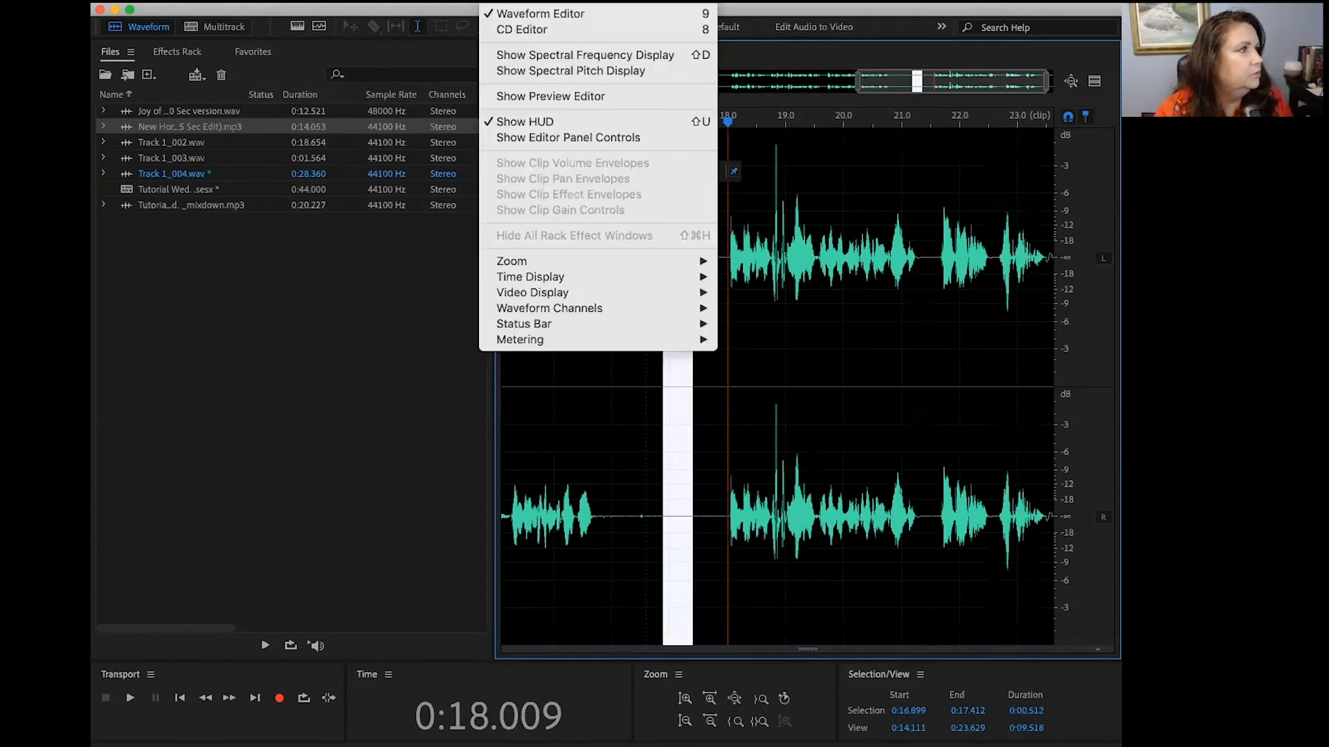
{"action": "left_click", "coordinate": [531, 4]}
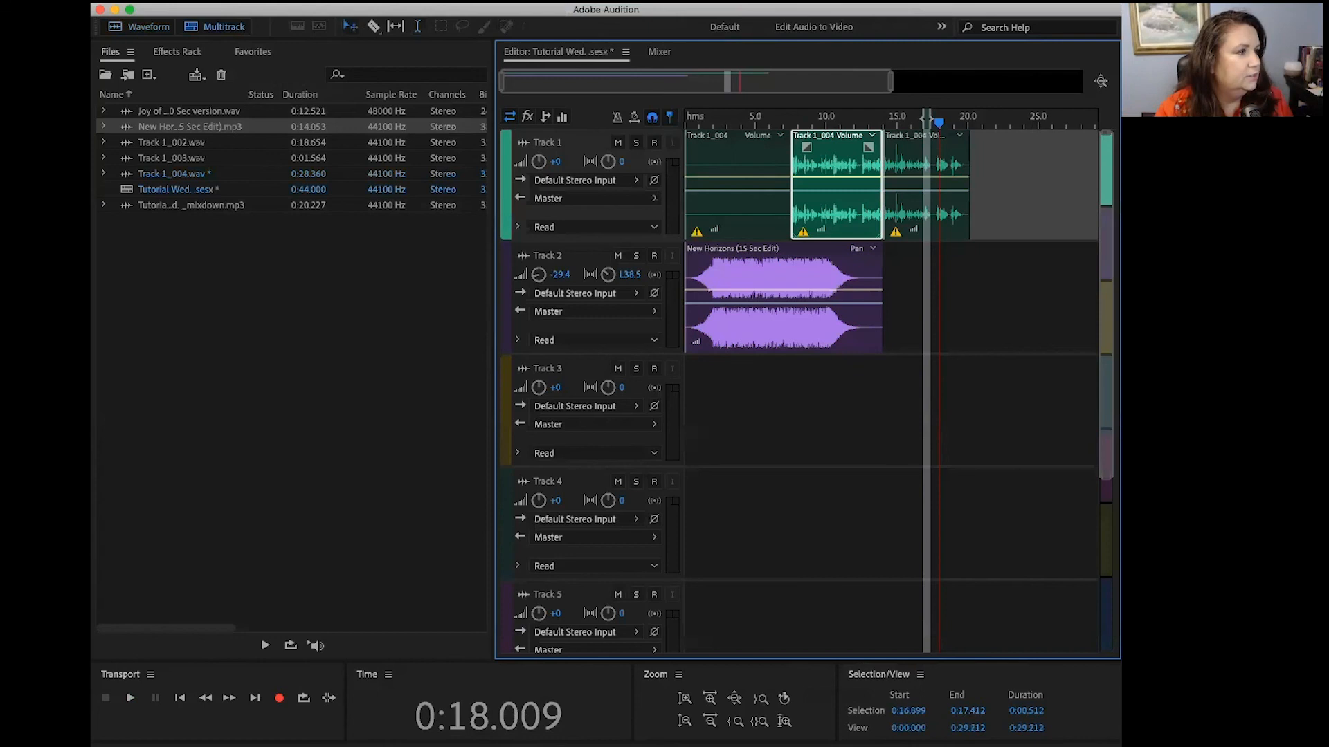
{"action": "left_click", "coordinate": [701, 123]}
{"action": "key", "text": "space"}
{"action": "left_click_drag", "start_coordinate": [701, 124], "coordinate": [766, 124]}
{"action": "key", "text": "space"}
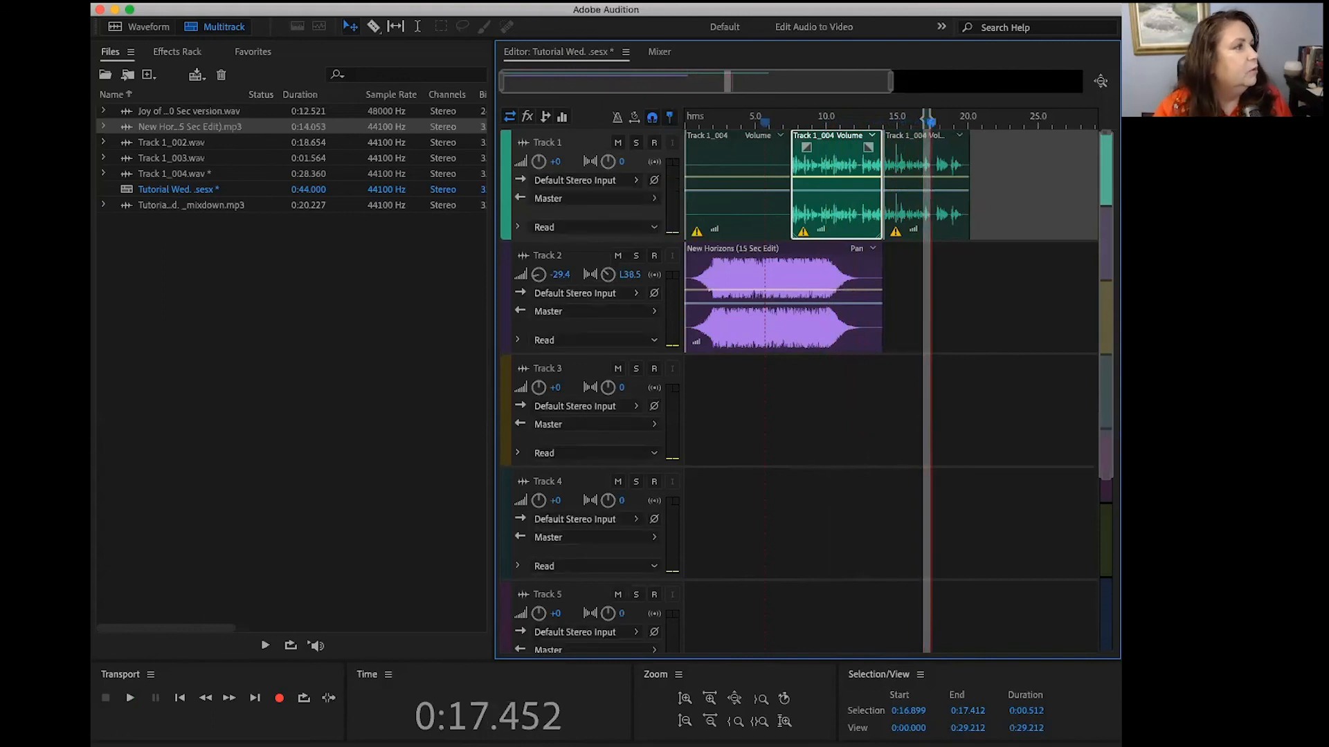
Step: Try to export a mixdown of the entire session as the MP3 Tutorial Wed. _mixdown.mp3, and dismiss the overwrite warning
{"action": "left_click", "coordinate": [205, 2]}
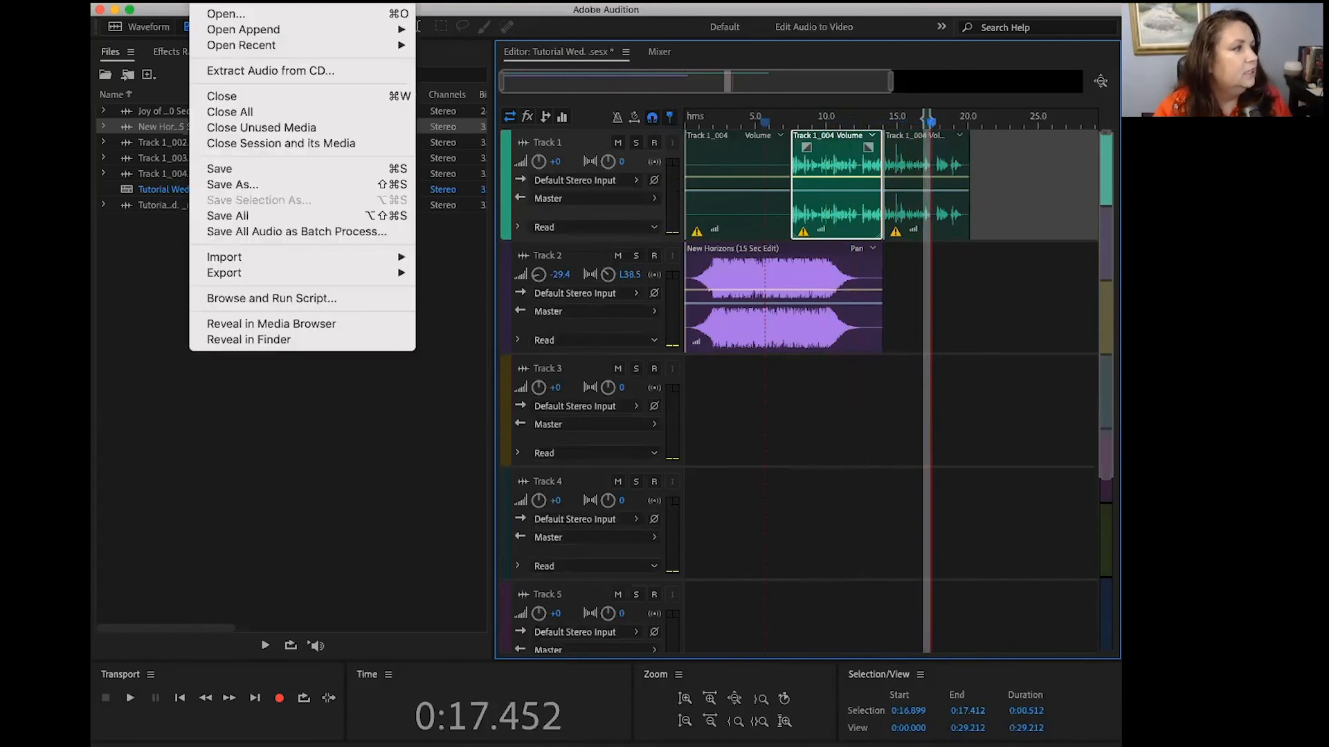
{"action": "mouse_move", "coordinate": [271, 273]}
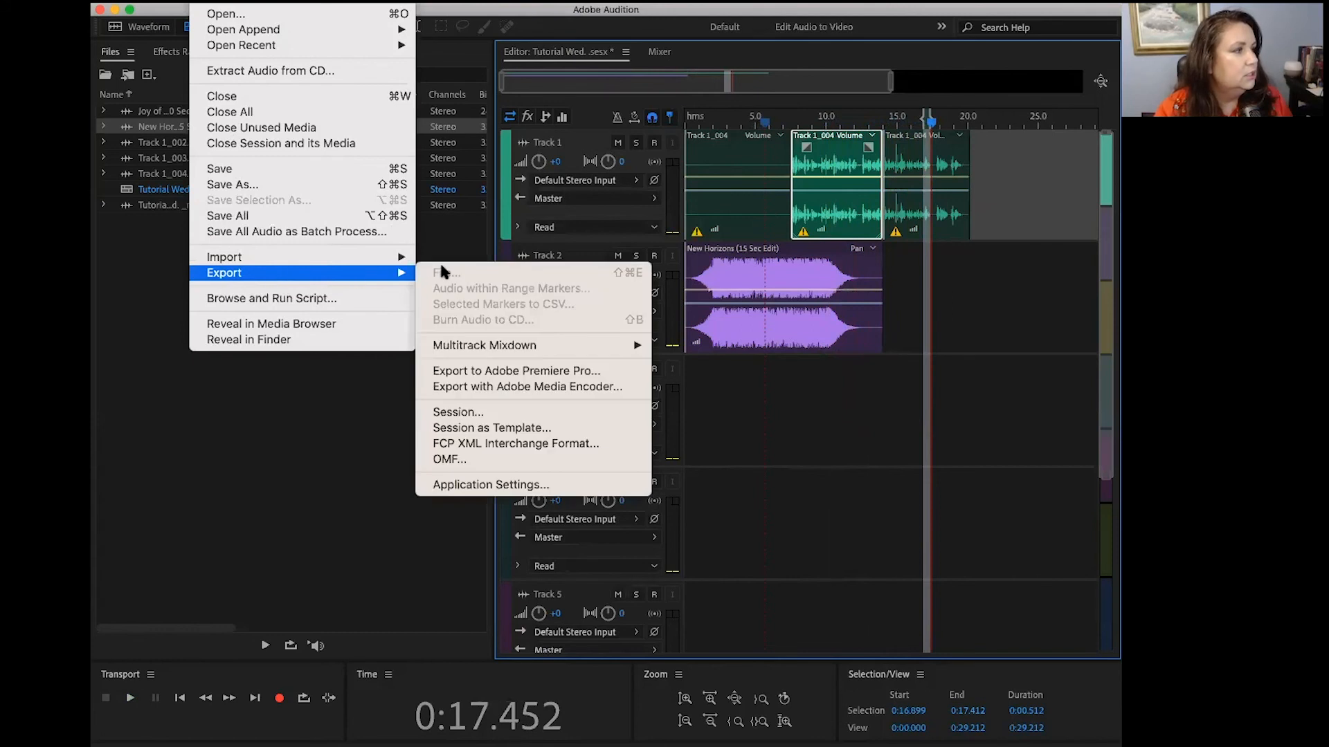
{"action": "mouse_move", "coordinate": [490, 349]}
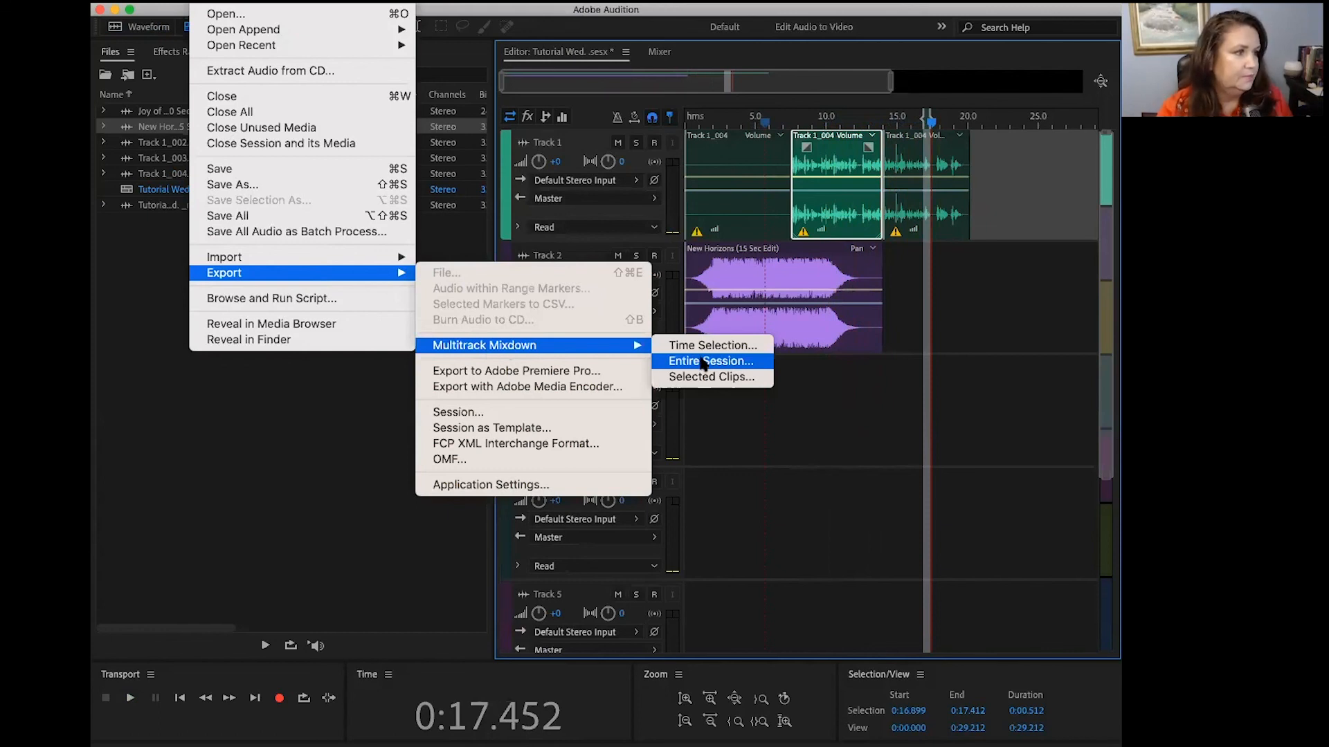
{"action": "left_click", "coordinate": [704, 362]}
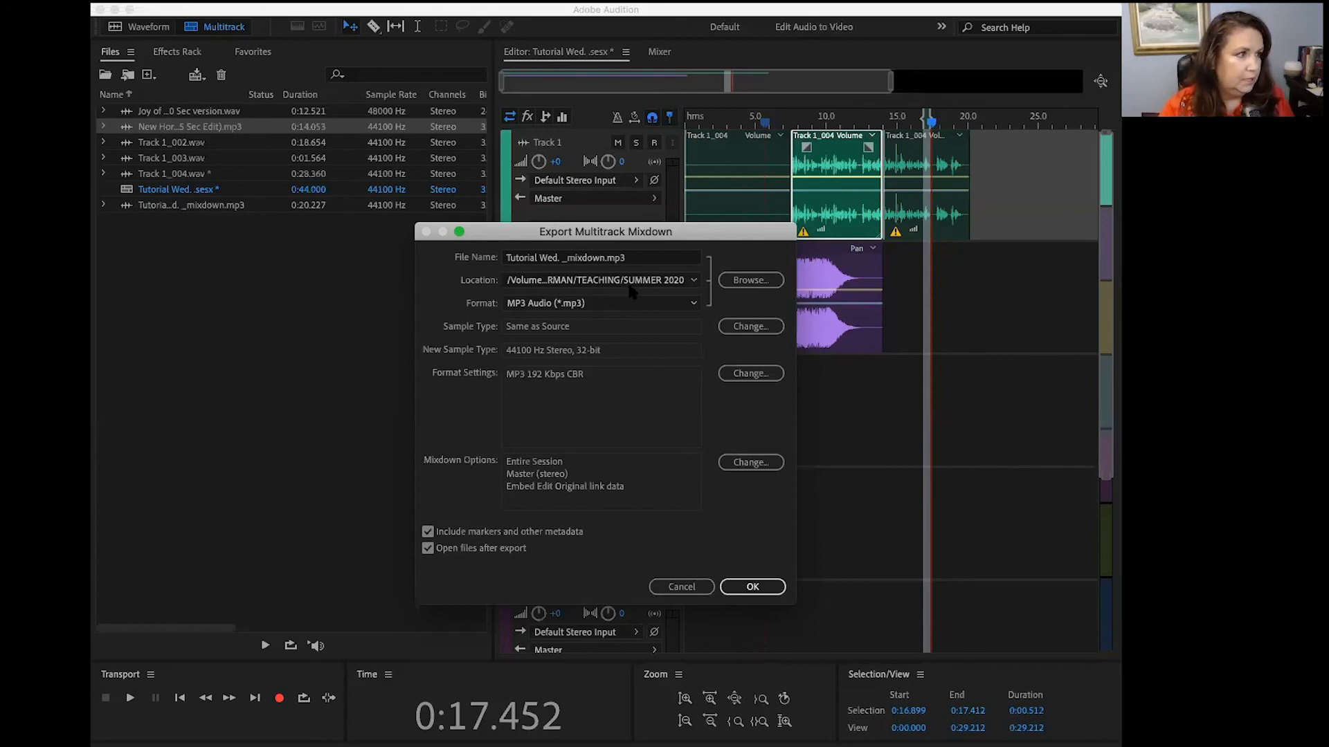
{"action": "left_click", "coordinate": [752, 588]}
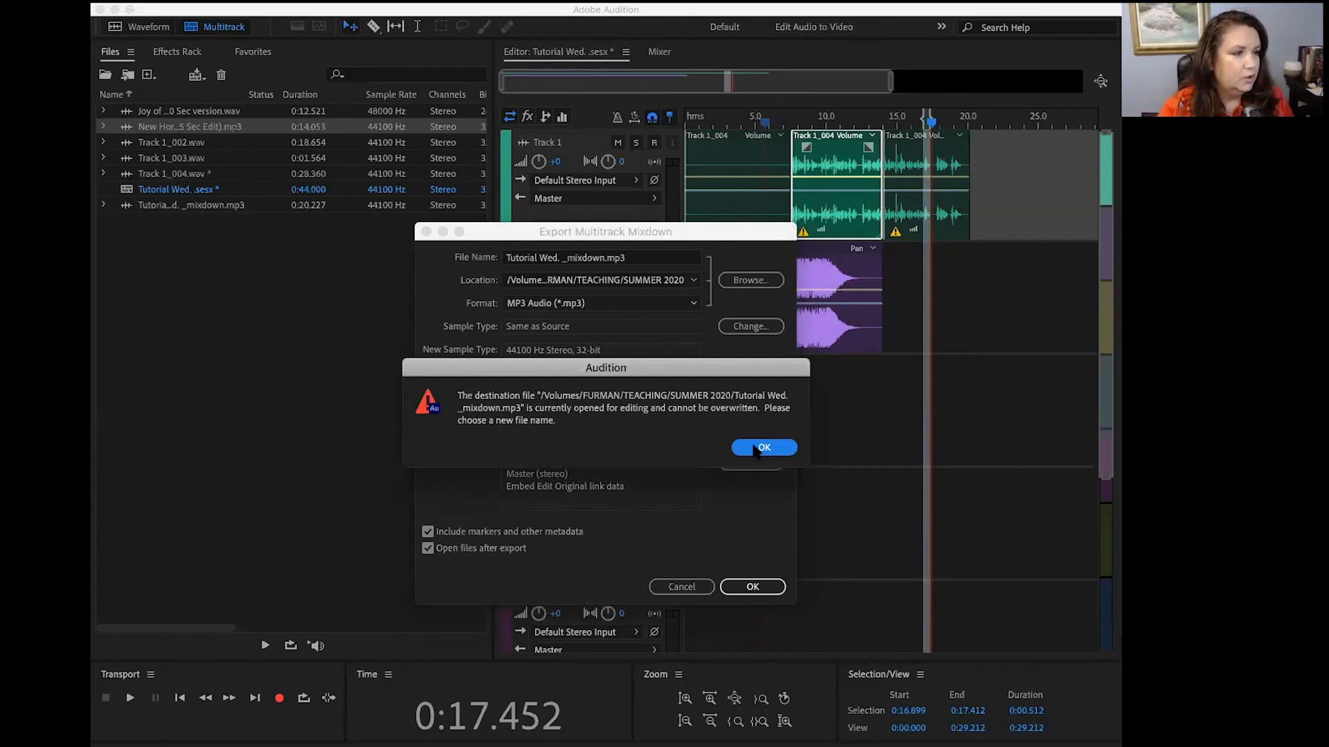
{"action": "left_click", "coordinate": [761, 448]}
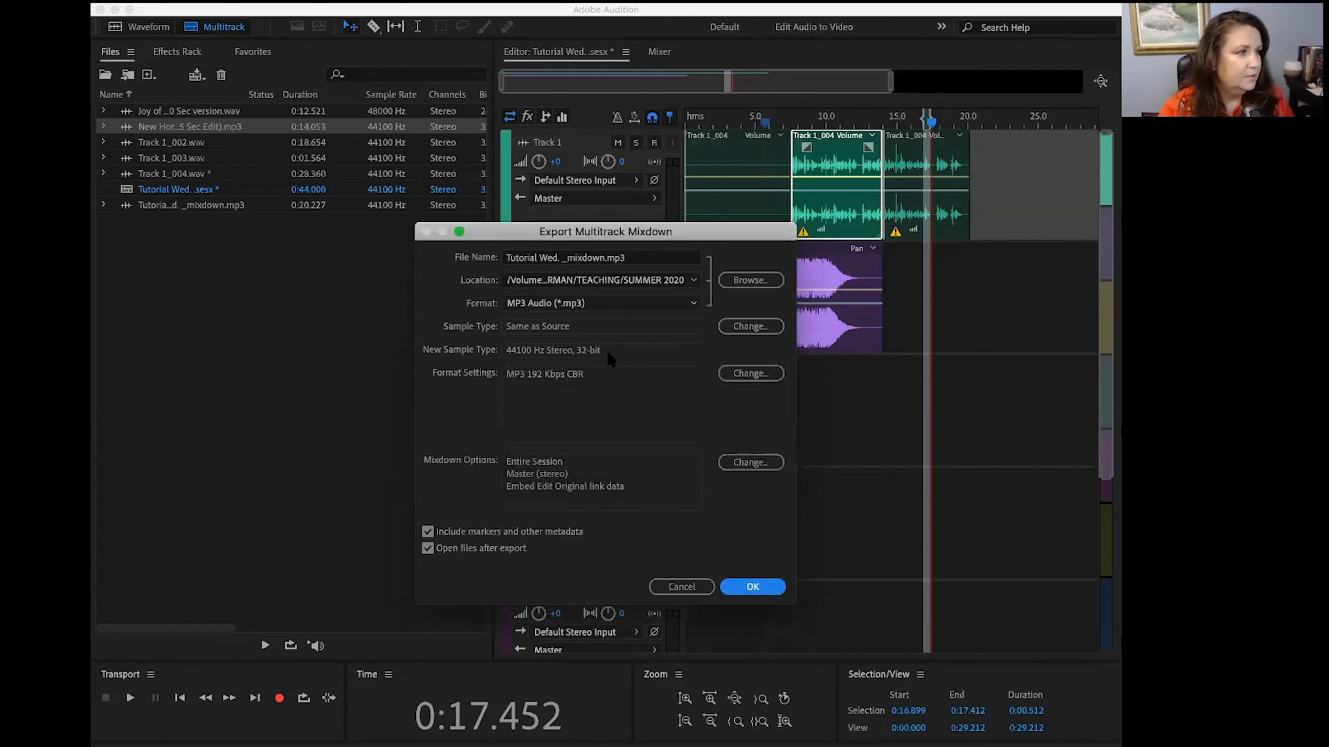
Step: Rename the mixdown file Tutorial Wed. _1 mixdown.mp3 and export it
{"action": "left_click", "coordinate": [562, 258]}
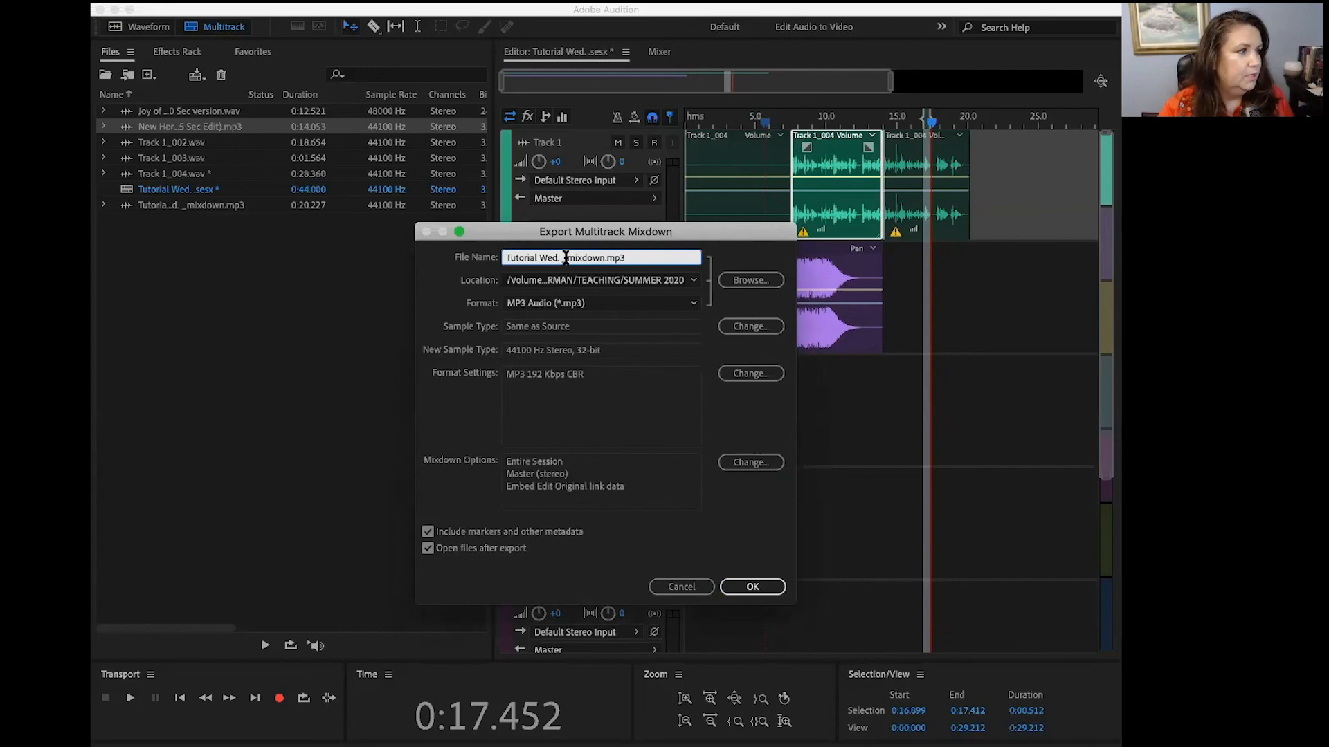
{"action": "type", "text": "1"}
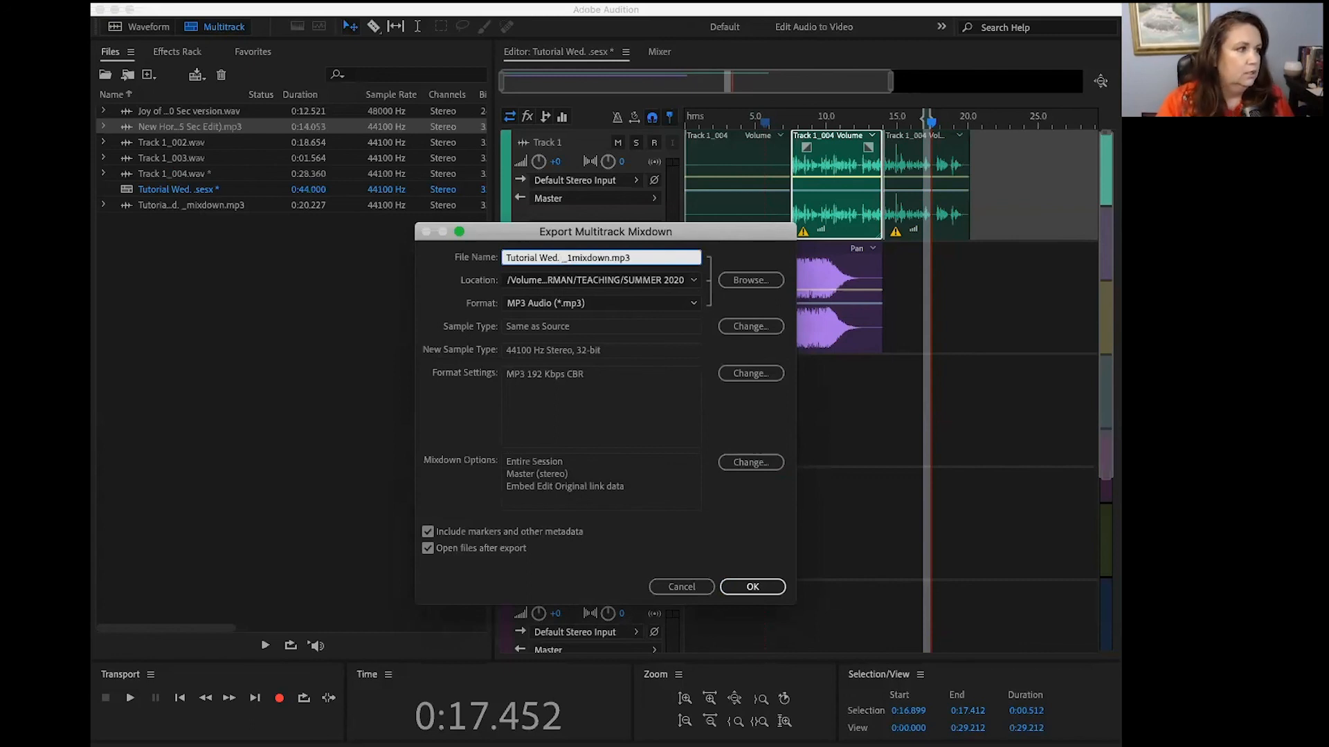
{"action": "left_click", "coordinate": [754, 587]}
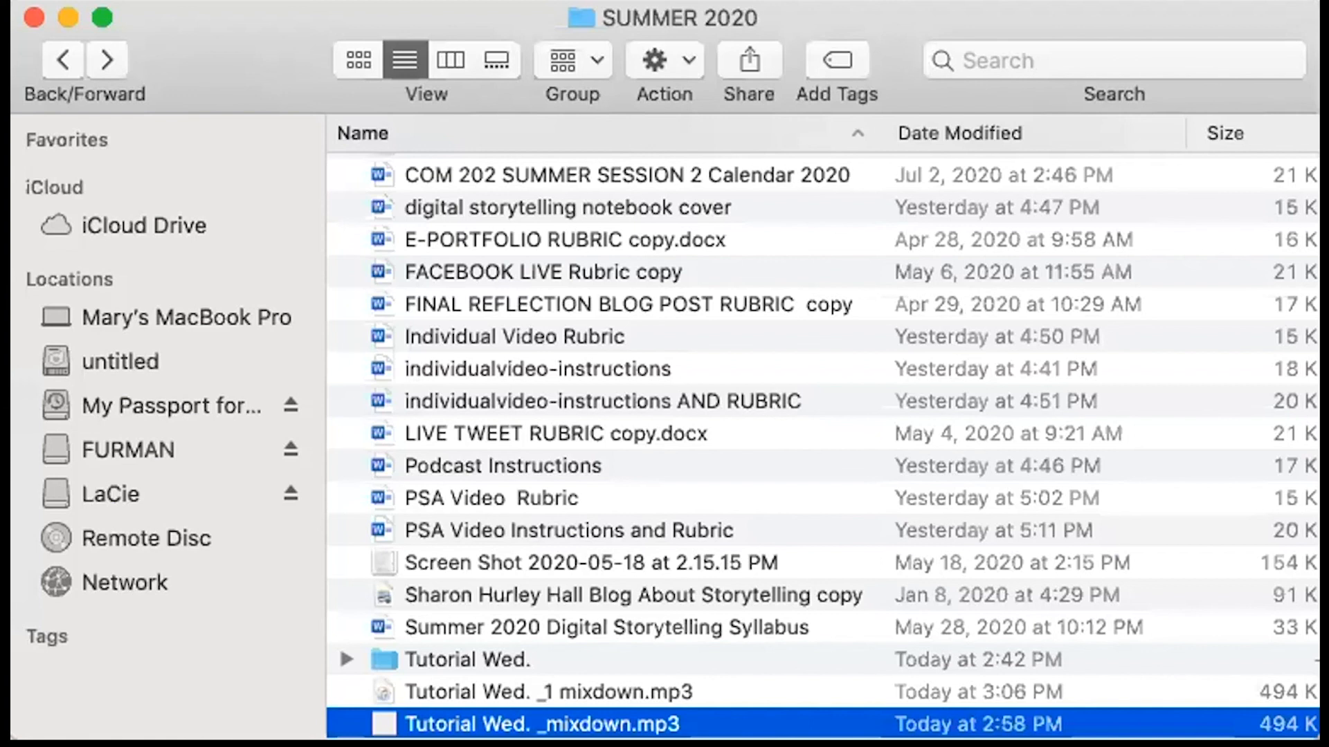
Step: Switch to Finder and open the exported Tutorial Wed. _1 mixdown.mp3 in the SUMMER 2020 folder
{"action": "left_click", "coordinate": [488, 688]}
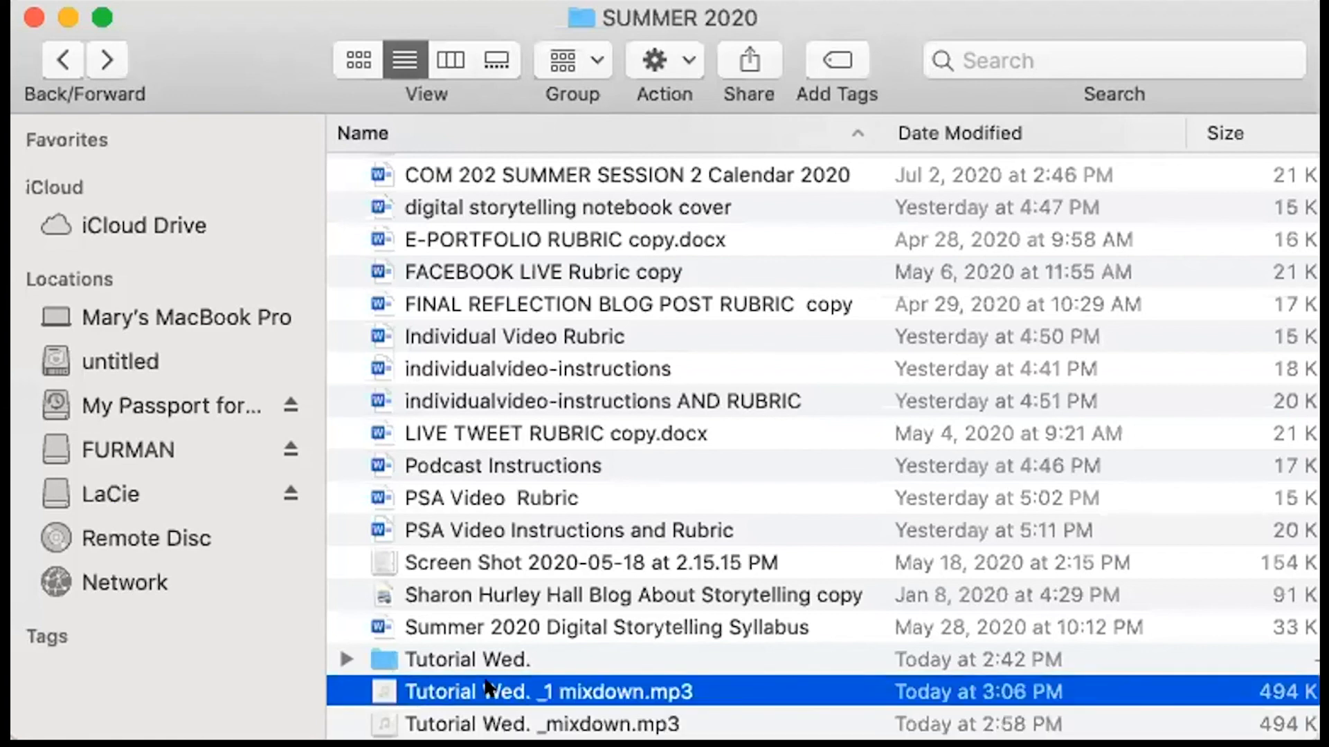
{"action": "double_click", "coordinate": [489, 690]}
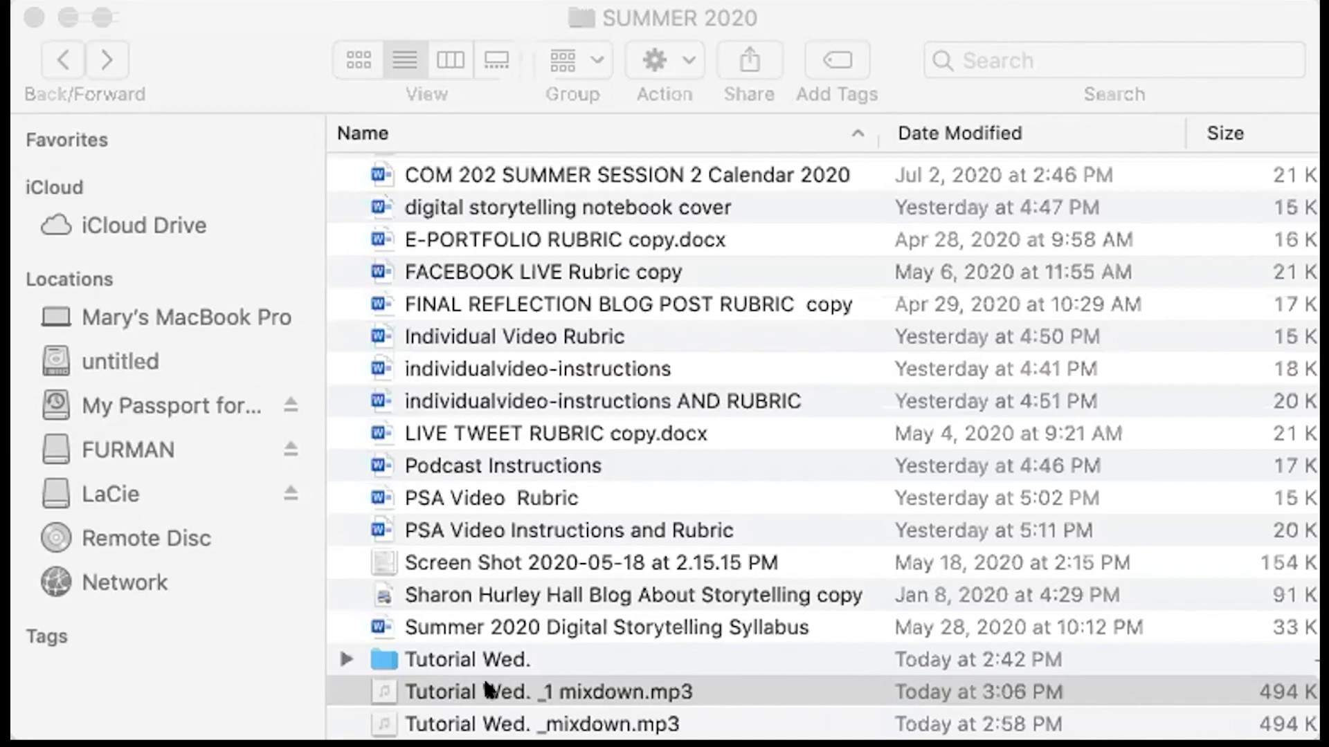
{"action": "left_click", "coordinate": [487, 688]}
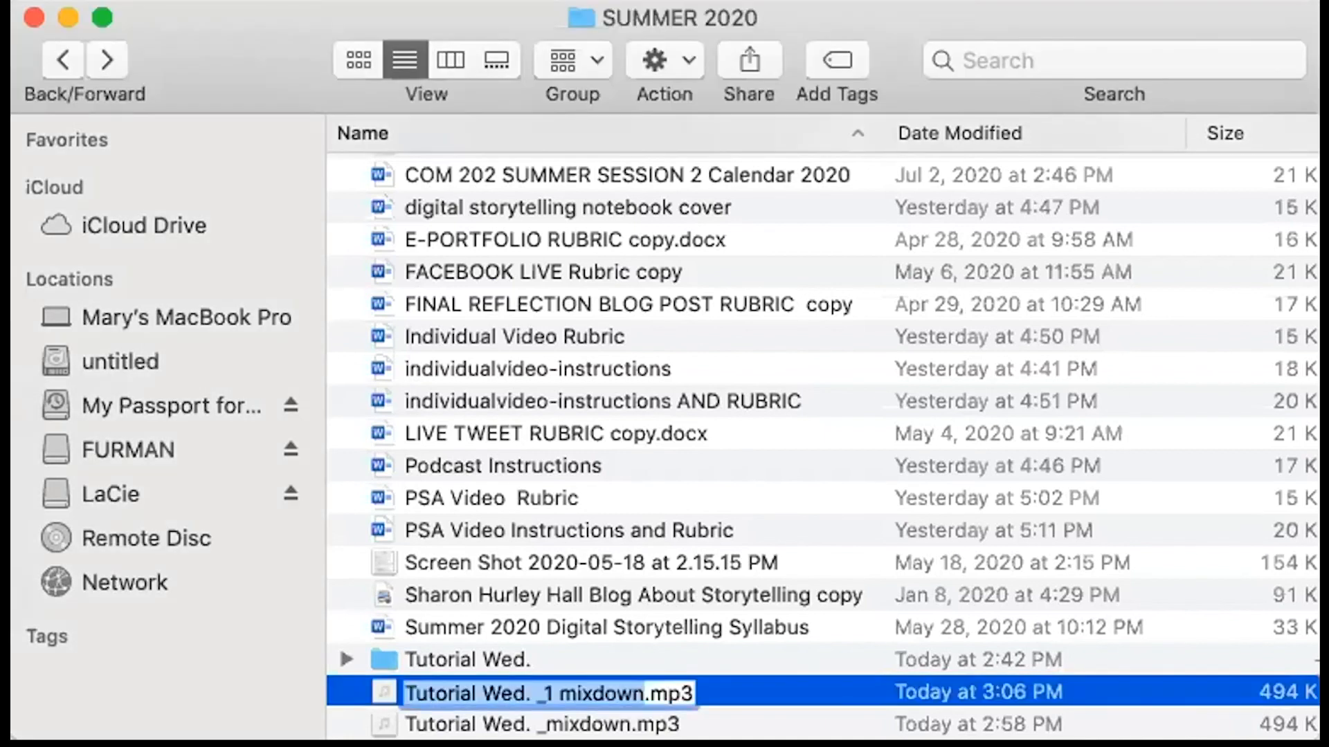